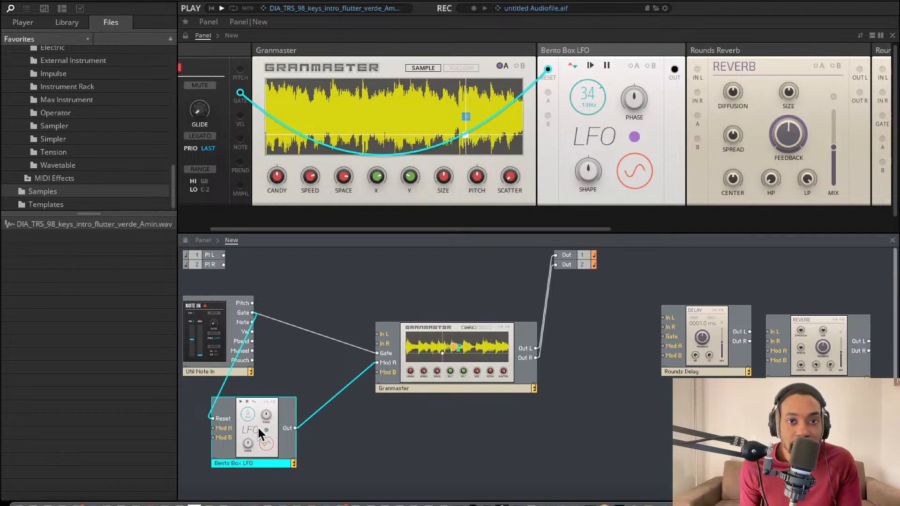
Step: Shift the Bento Box LFO block toward Granmaster in the patch and adjust Granmaster's Space, X and Y values
left_click_drag(261, 429, 300, 429)
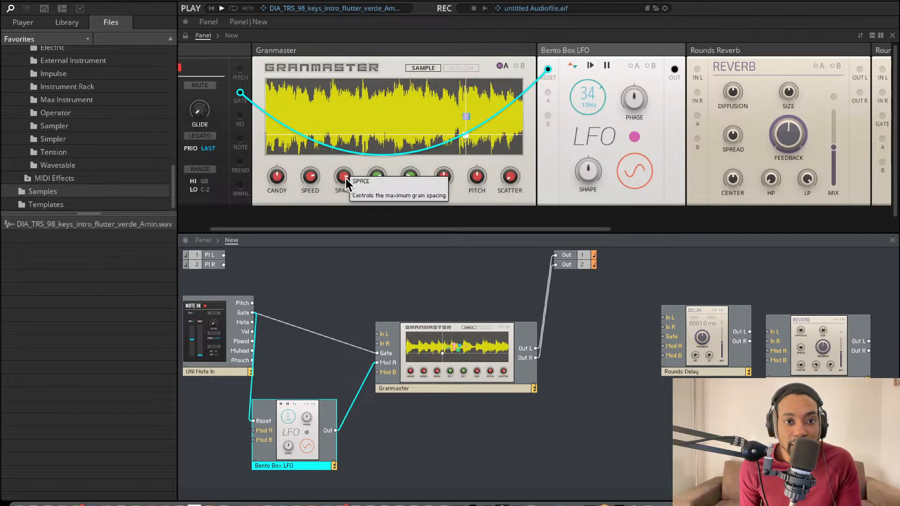
left_click_drag(345, 178, 344, 196)
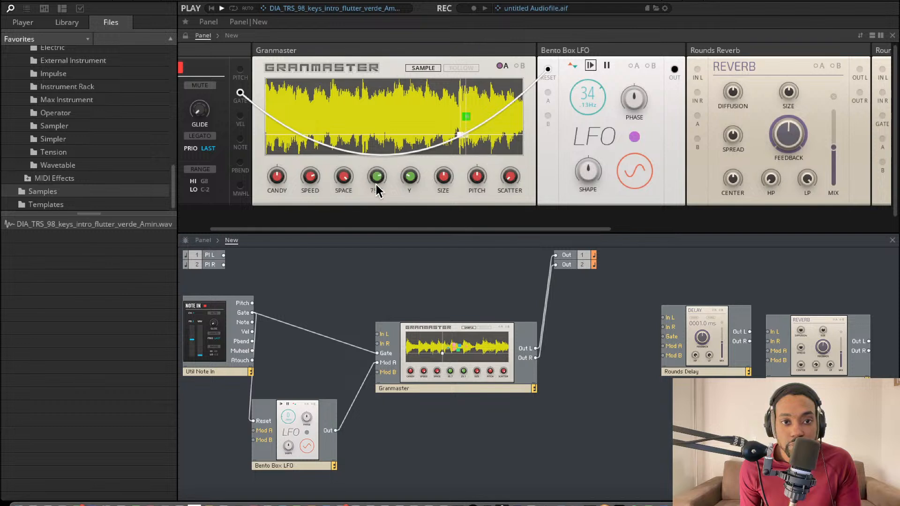
mouse_move(375, 198)
left_mouse_down()
mouse_move(347, 291)
mouse_move(350, 246)
mouse_move(377, 192)
mouse_move(376, 200)
left_mouse_up()
mouse_move(411, 176)
left_mouse_down()
mouse_move(414, 121)
mouse_move(374, 185)
mouse_move(366, 240)
left_mouse_up()
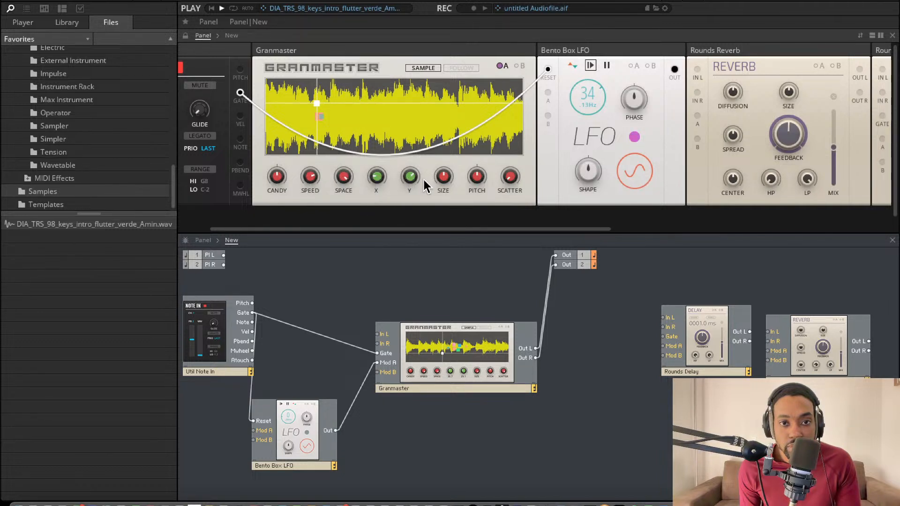
left_click_drag(411, 177, 375, 114)
left_click_drag(342, 178, 347, 259)
left_click_drag(382, 176, 360, 263)
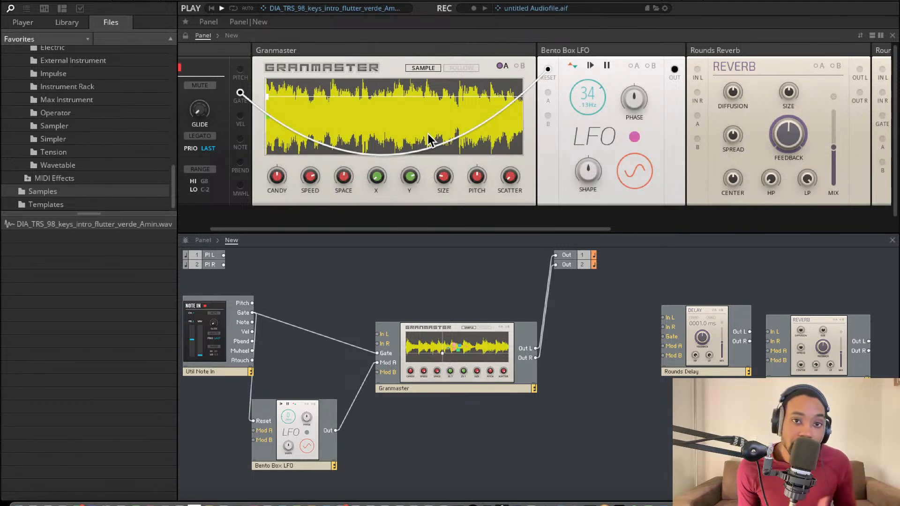
Step: Lower Granmaster's Space to 44.5 and adjust its Speed and X position
mouse_move(357, 499)
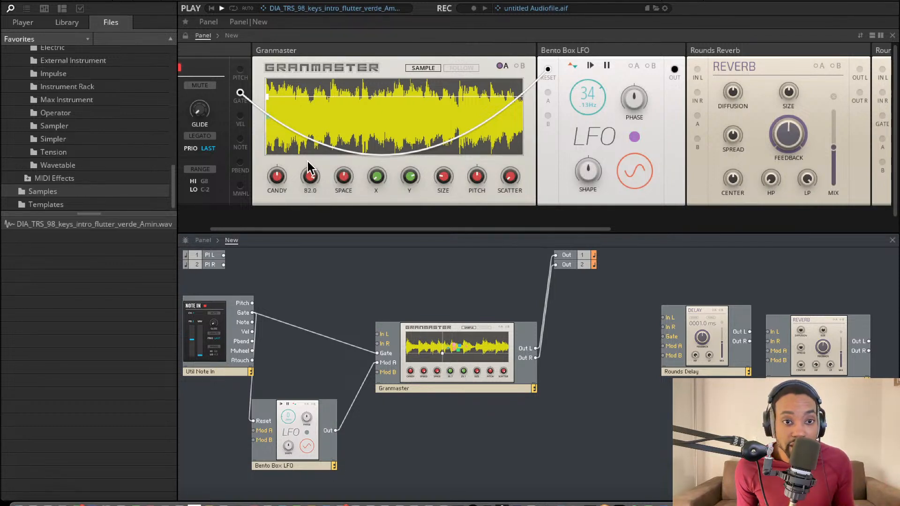
left_click_drag(341, 164, 351, 158)
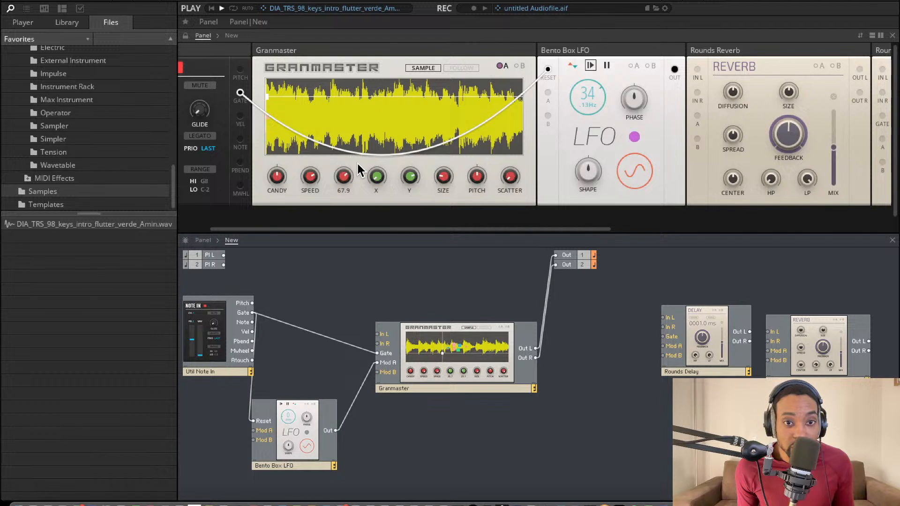
left_click_drag(338, 192, 358, 222)
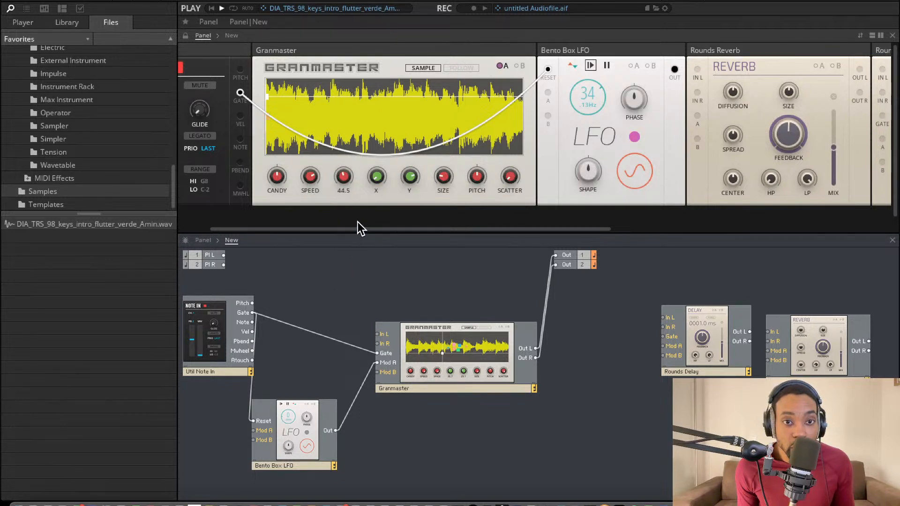
left_click(312, 168)
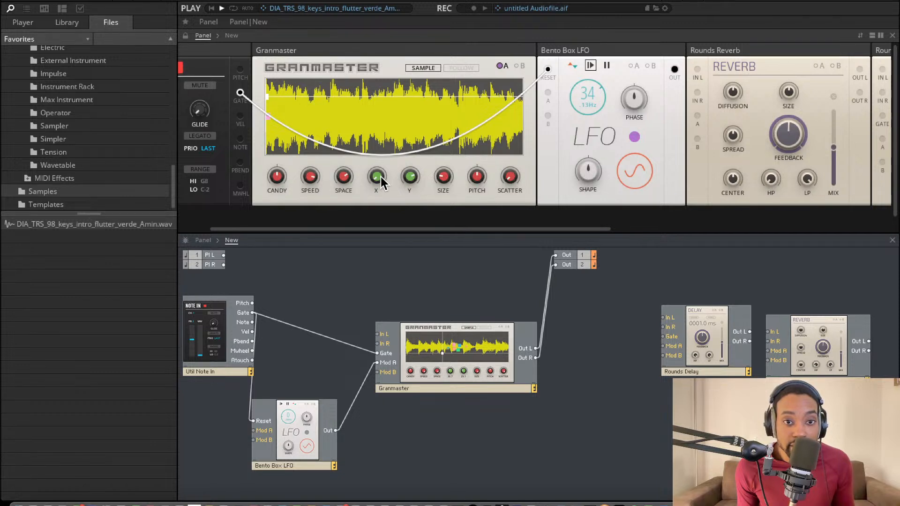
mouse_move(378, 176)
left_mouse_down()
mouse_move(372, 137)
mouse_move(357, 190)
mouse_move(386, 196)
left_mouse_up()
Step: Try Granmaster's Audio In source, return it to Sample mode and show its modulation A amounts
left_click(433, 67)
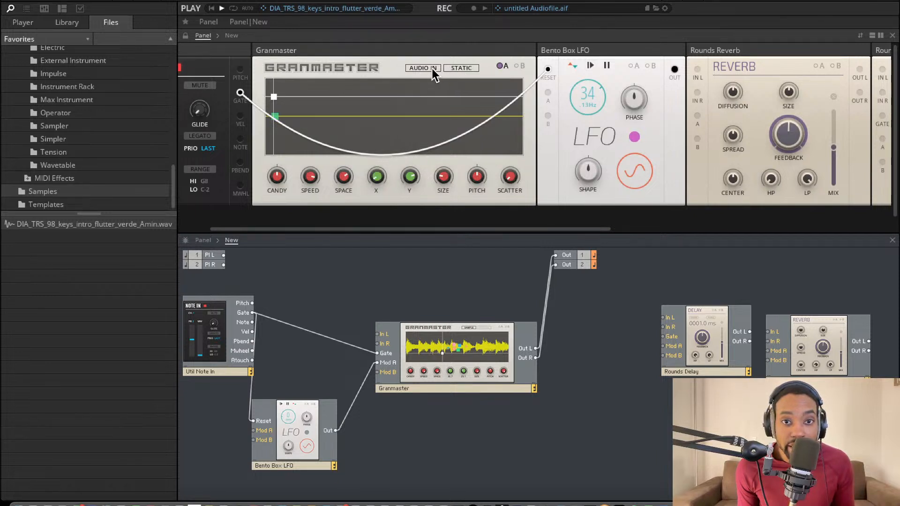
left_click(432, 68)
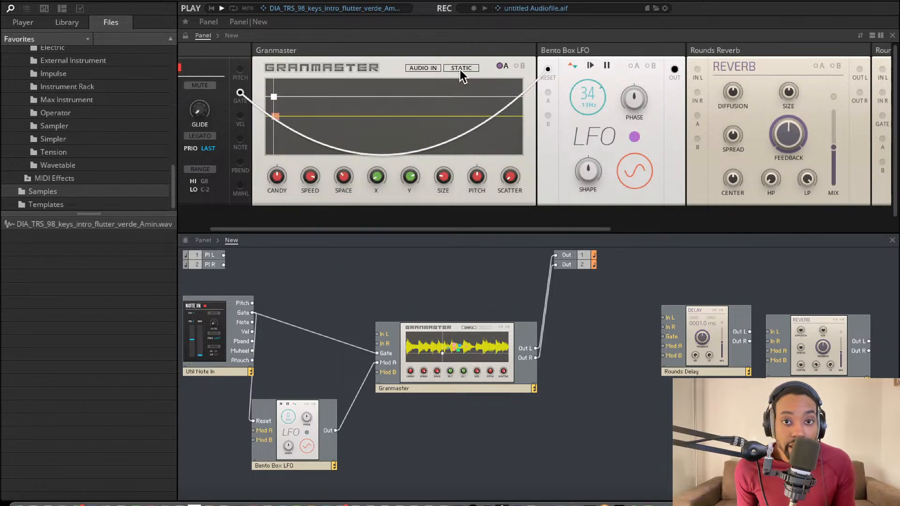
left_click(431, 68)
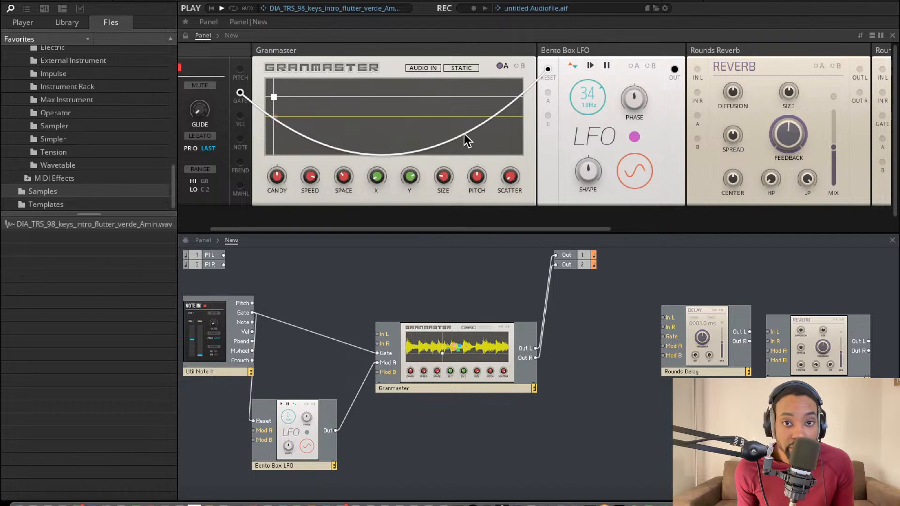
left_click(502, 66)
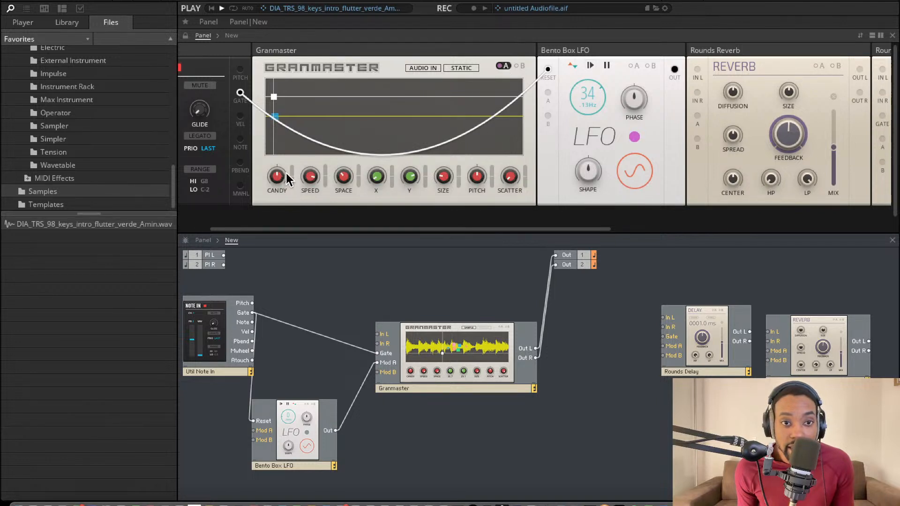
left_click(430, 68)
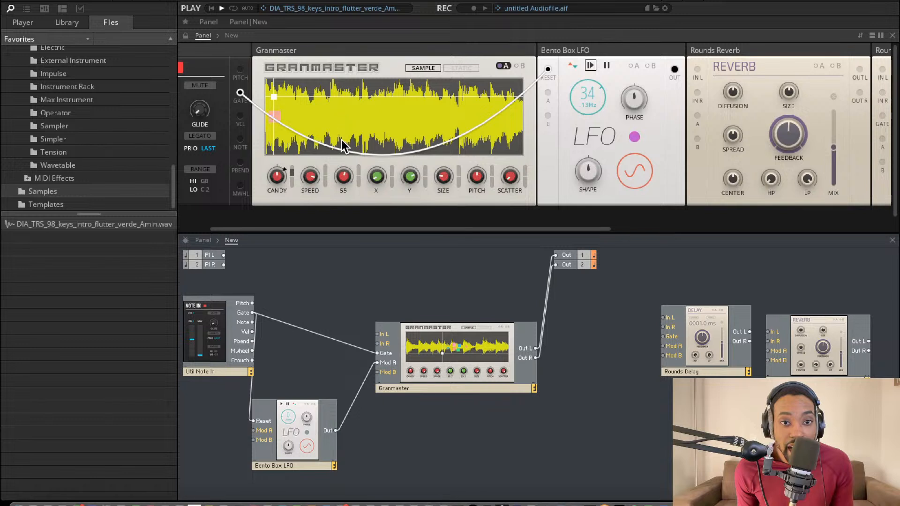
Step: Set Granmaster's Candy to about 78, Speed to about 87 and Space to 100, with modulation A applied to Speed
left_click_drag(341, 164, 341, 179)
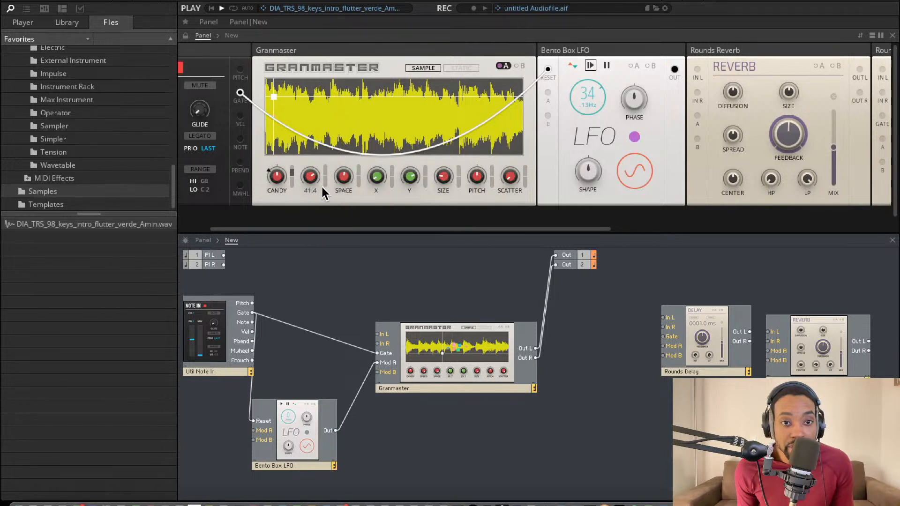
left_click_drag(318, 205, 324, 149)
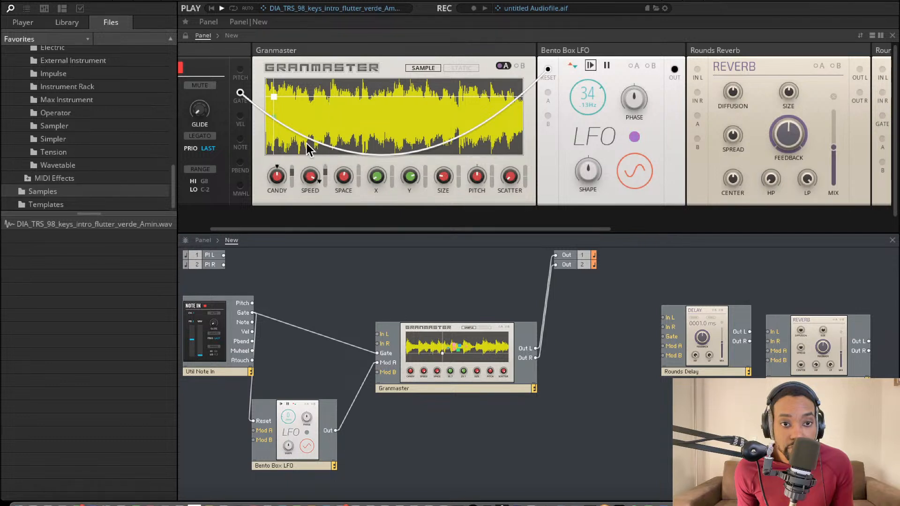
left_click_drag(279, 175, 288, 142)
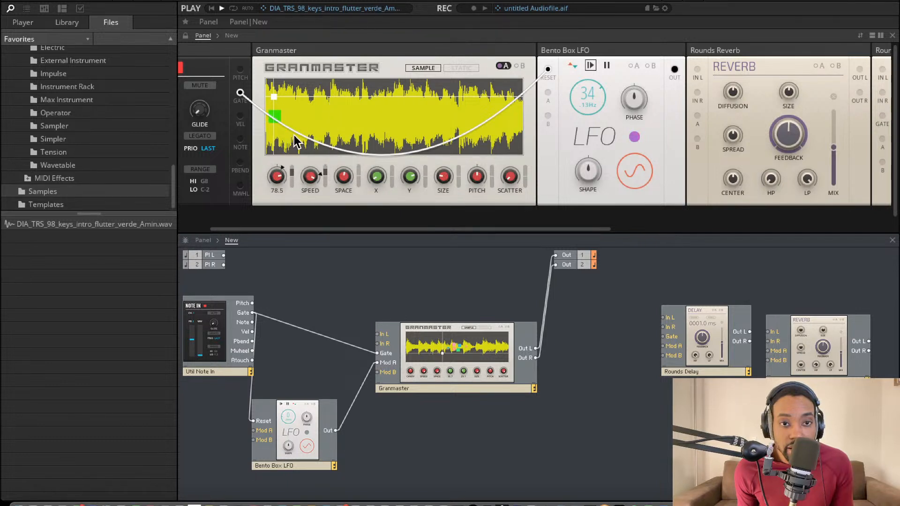
left_click_drag(343, 176, 349, 124)
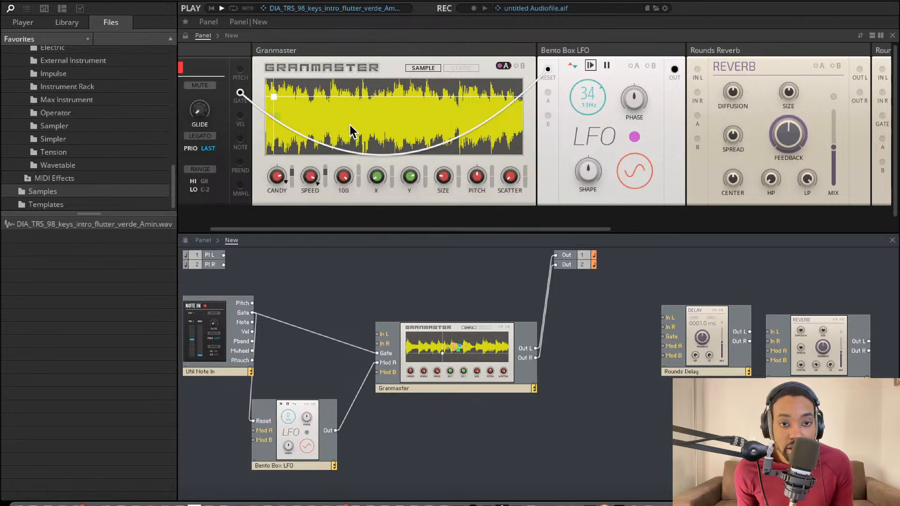
Step: Move Granmaster's X position further into the sample, set Y to 23 and Size to about 83, and adjust Space
left_click_drag(376, 177, 377, 143)
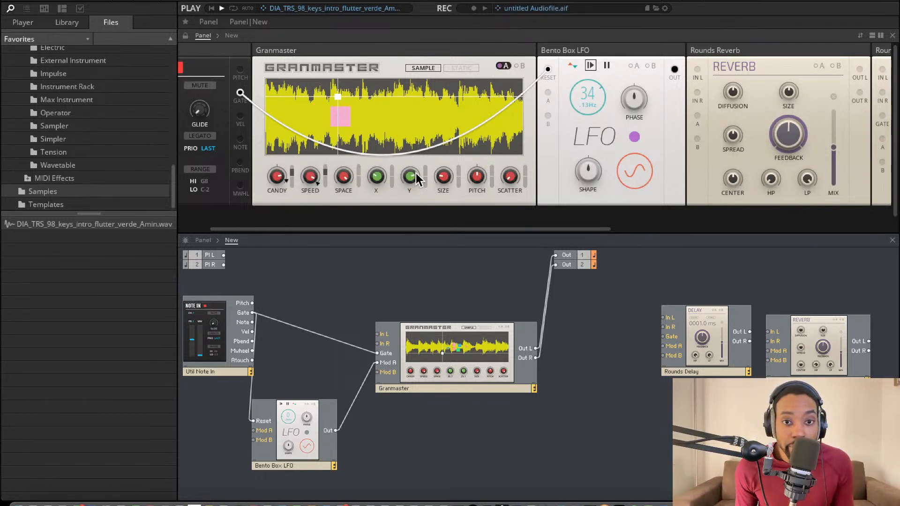
left_click_drag(411, 176, 427, 266)
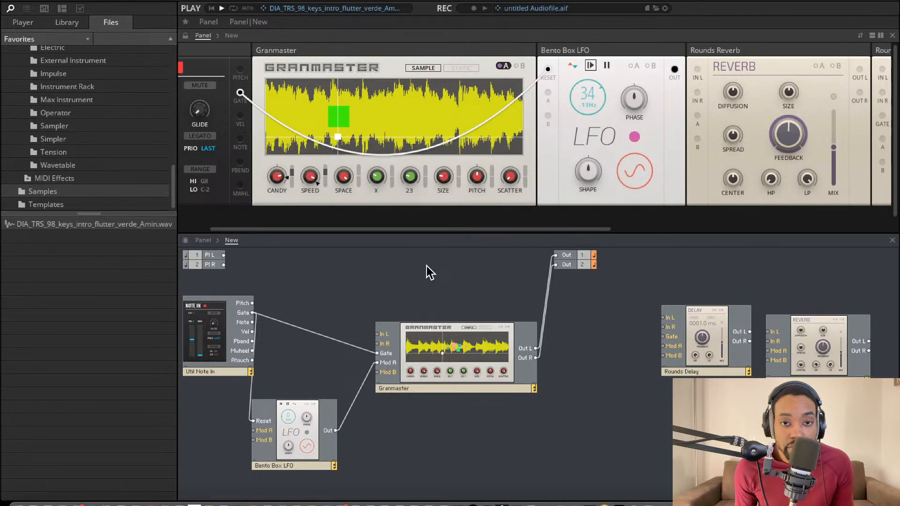
left_click_drag(448, 178, 451, 81)
left_click_drag(347, 178, 383, 153)
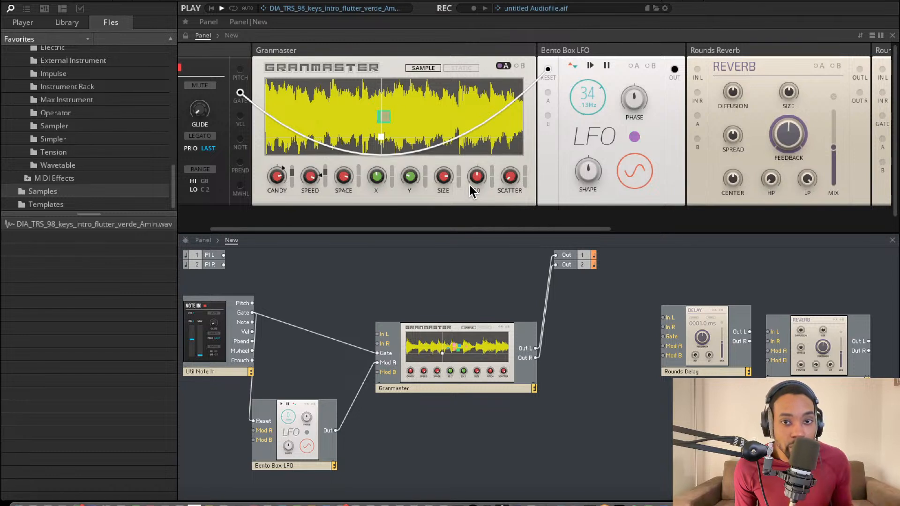
Step: Try lower and higher grain pitches in Granmaster, raising Pitch to 71.8, and set X to about 24
mouse_move(474, 175)
mouse_move(474, 175)
left_mouse_down()
mouse_move(473, 141)
mouse_move(472, 191)
left_mouse_up()
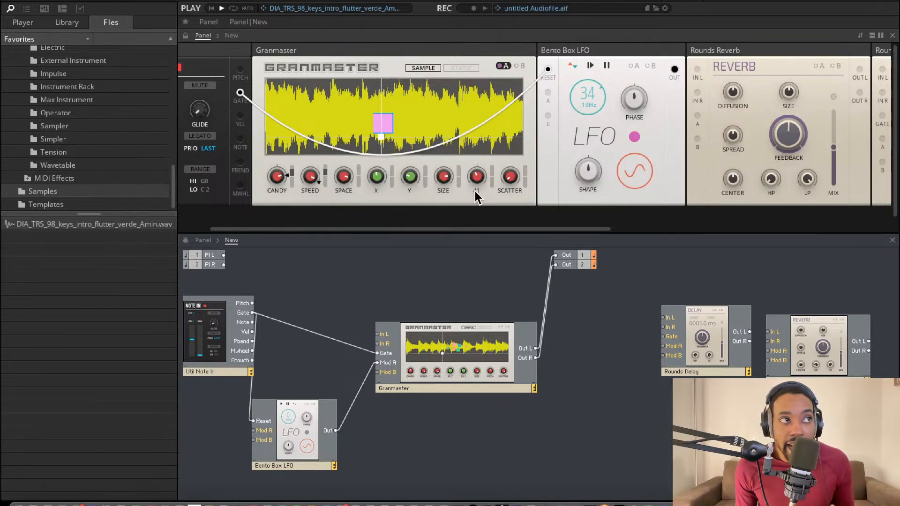
left_click_drag(474, 178, 473, 151)
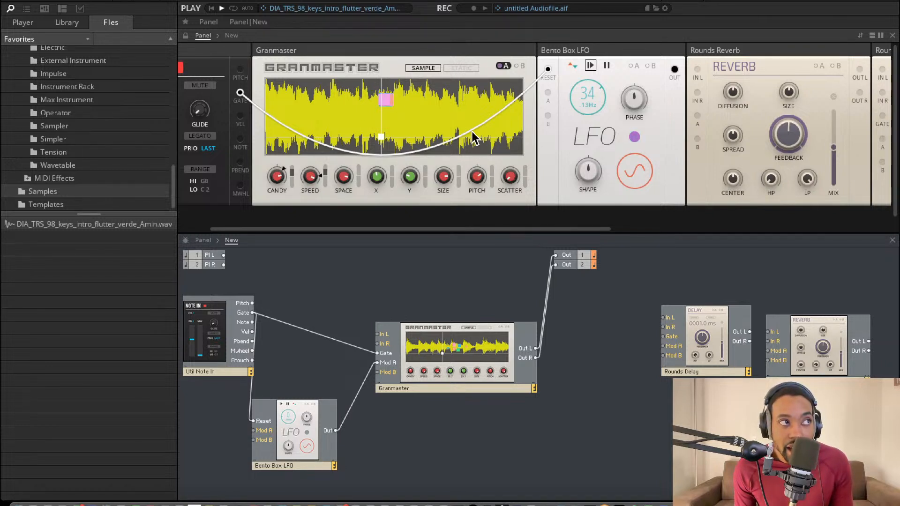
left_click_drag(474, 138, 473, 114)
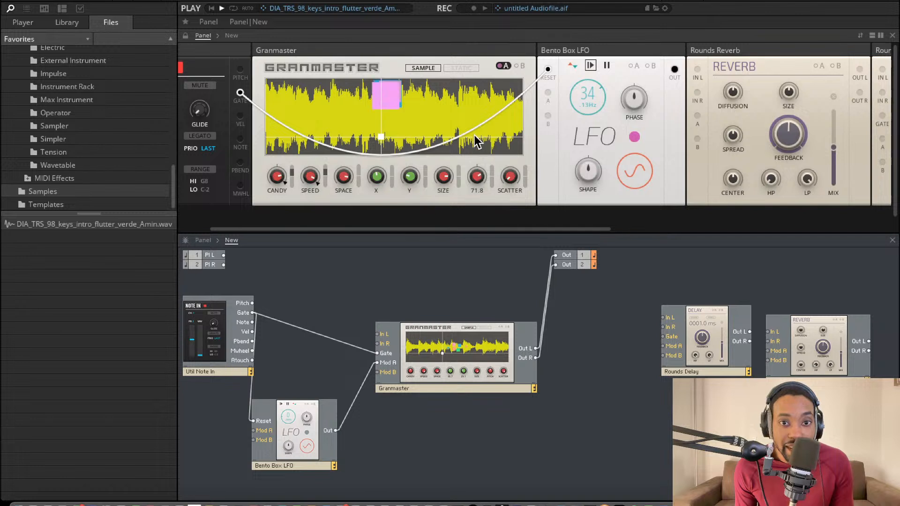
mouse_move(379, 181)
left_mouse_down()
mouse_move(375, 210)
mouse_move(384, 201)
left_mouse_up()
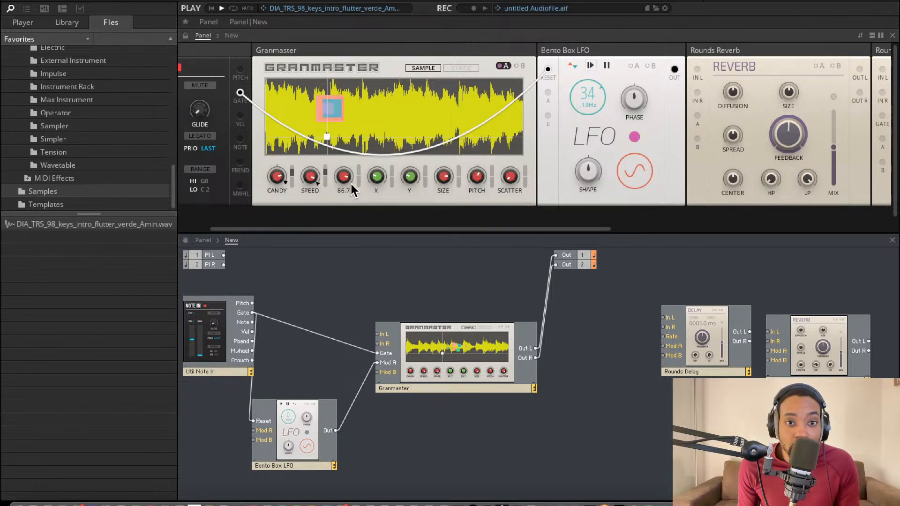
Step: Duplicate the Bento Box LFO block and connect the copy's output to Granmaster's Mod B input
scroll(73, 94, "up", 5)
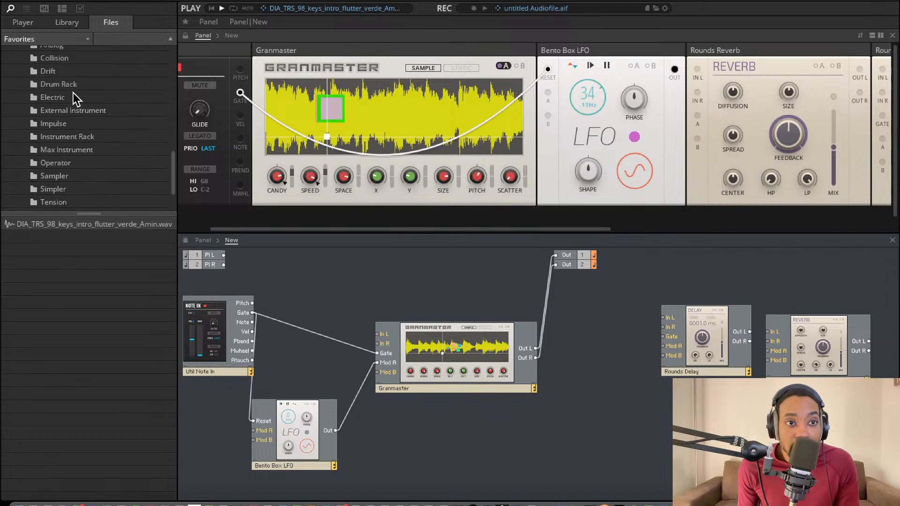
left_click(304, 433)
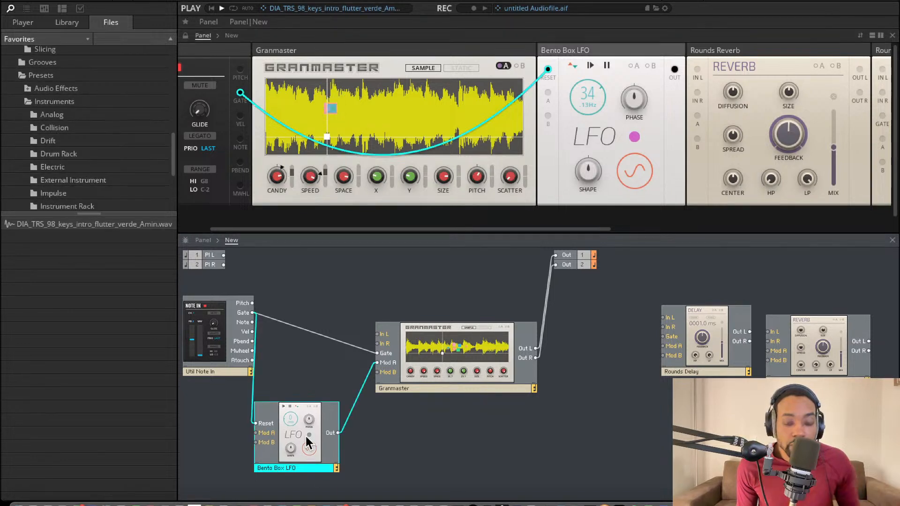
key("super+d")
left_click_drag(320, 446, 382, 375)
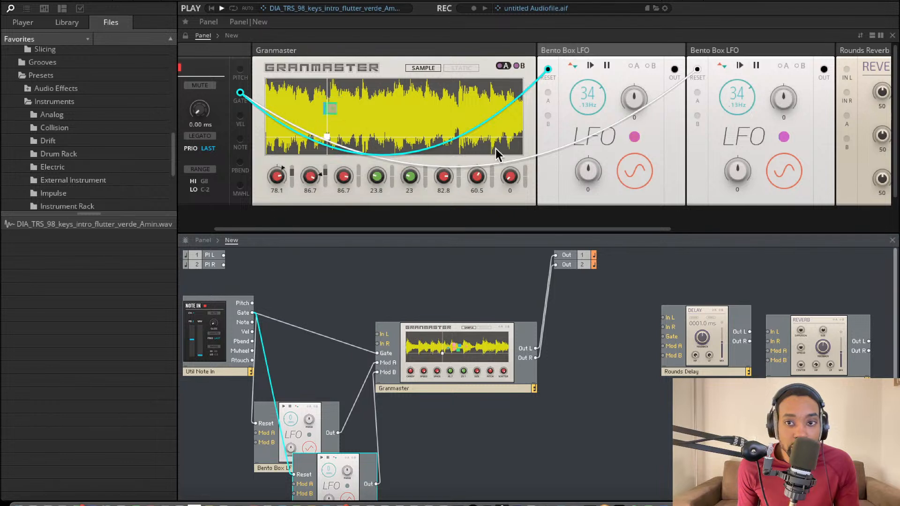
Step: Give the two LFOs different rates, the first about 24 Hz and the duplicate 9.77 Hz
scroll(513, 136, "down", 1)
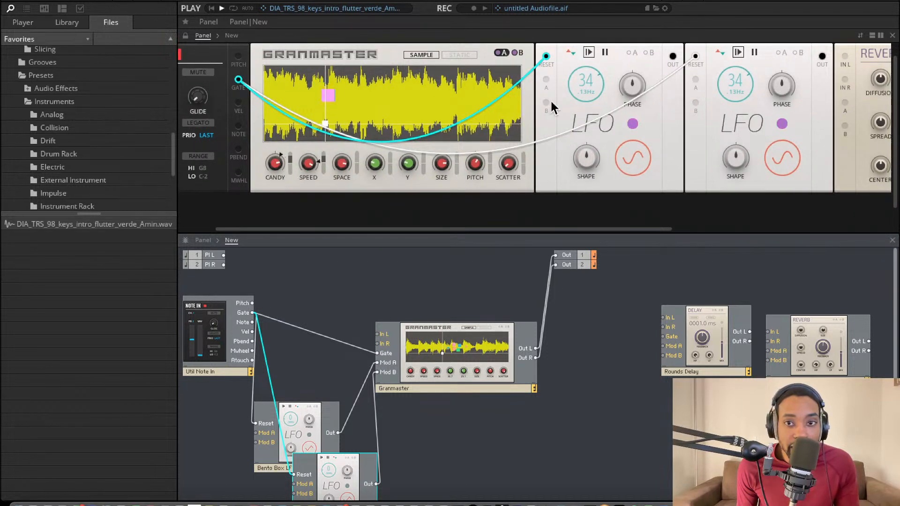
left_click_drag(729, 87, 721, 136)
left_click_drag(595, 88, 588, 176)
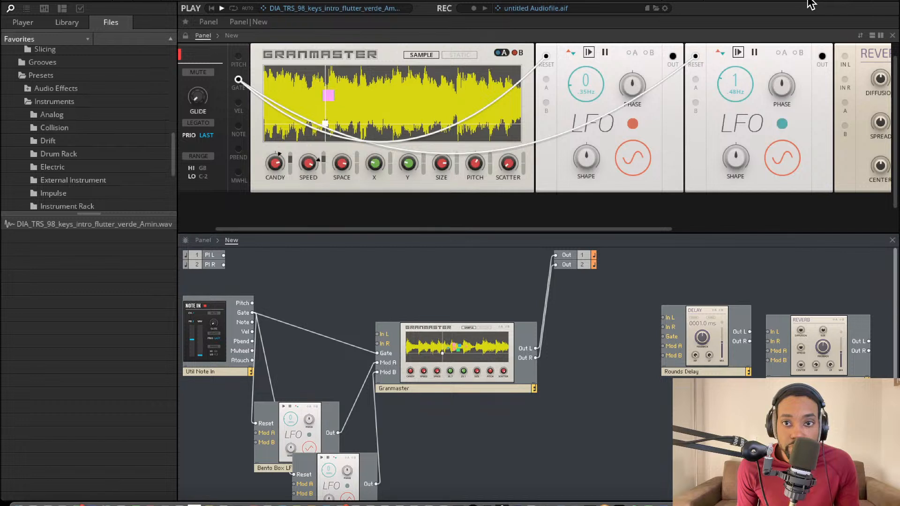
left_click_drag(601, 84, 594, 16)
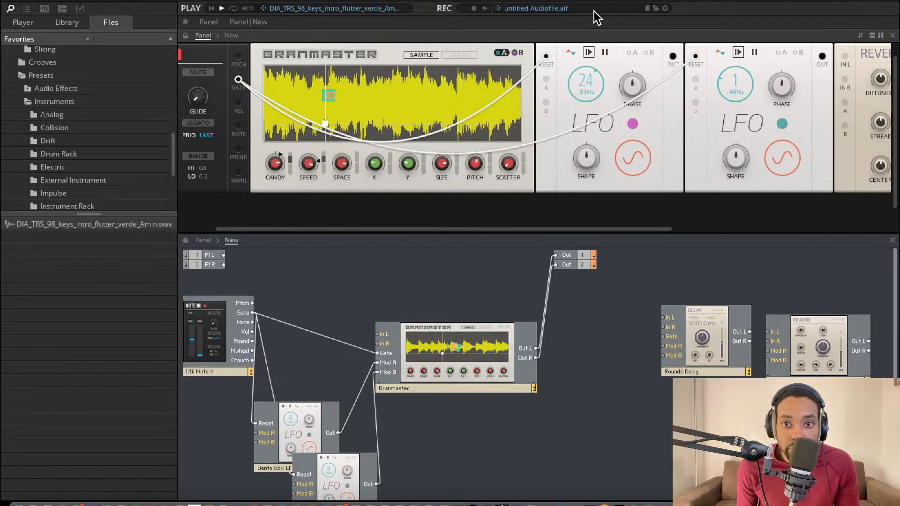
left_click_drag(734, 87, 733, 56)
Step: Apply modulation B to Granmaster's Y, lower Scatter from its raised setting and move X further into the sample
left_click(516, 53)
left_click_drag(424, 164, 429, 113)
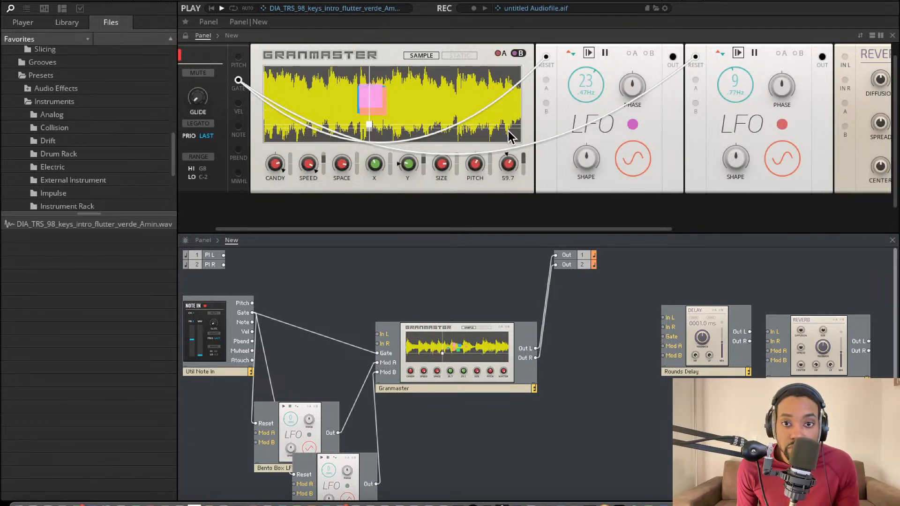
left_click_drag(508, 163, 504, 233)
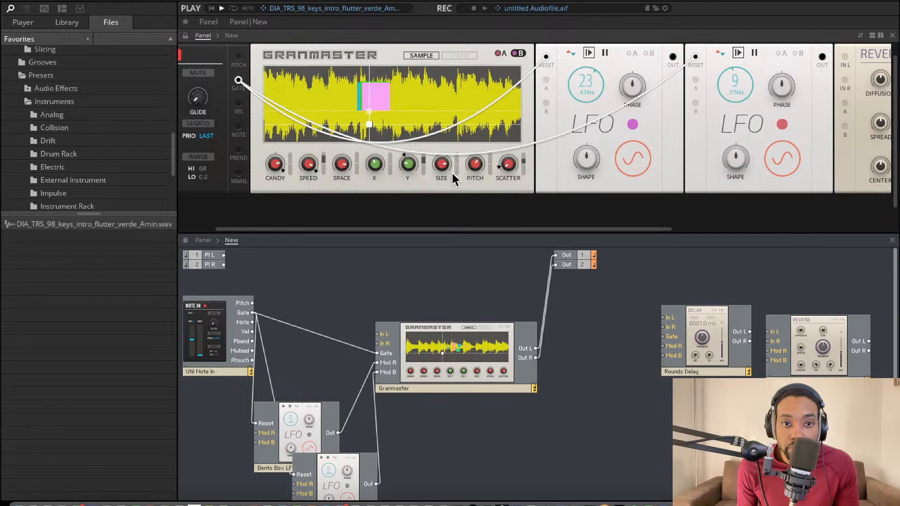
mouse_move(375, 165)
left_mouse_down()
mouse_move(395, 126)
mouse_move(393, 80)
mouse_move(393, 153)
mouse_move(390, 120)
left_mouse_up()
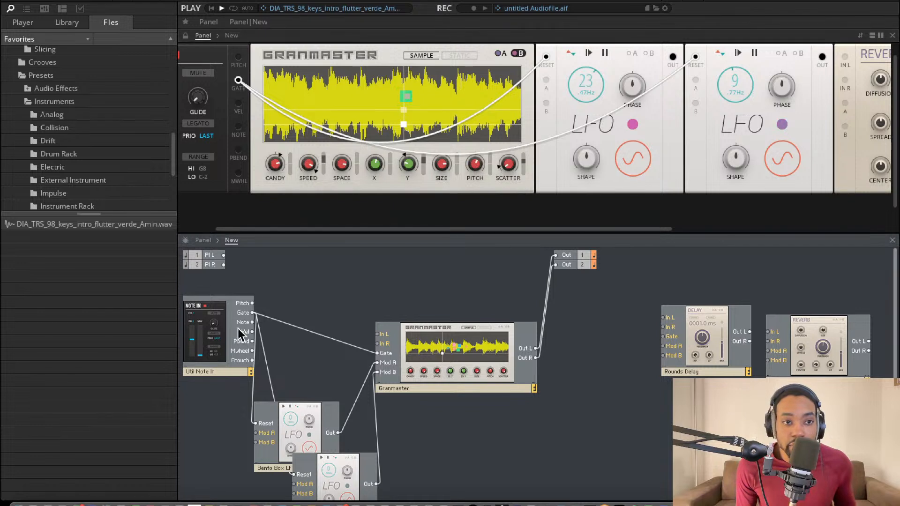
Step: Add a Util Clock block from the Util blocks to the structure and place it near the LFOs, below Note In
scroll(68, 95, "up", 10)
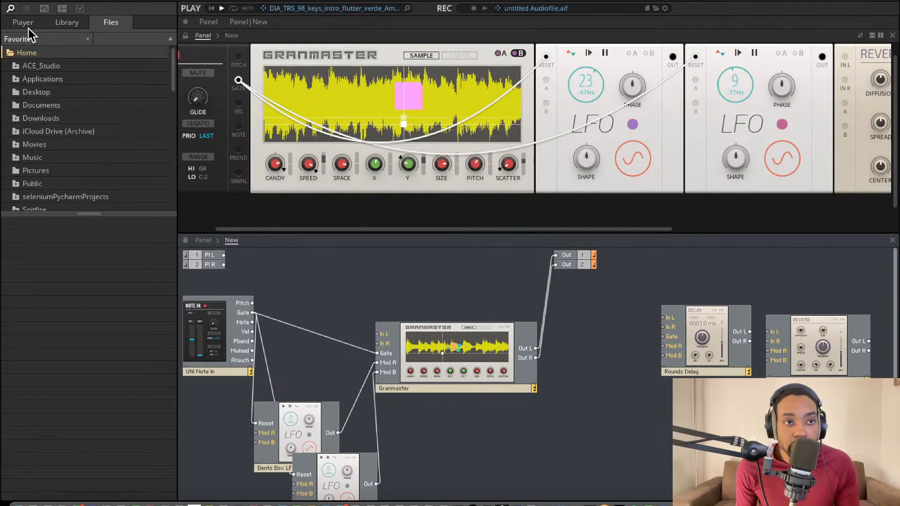
left_click(28, 25)
left_click(42, 91)
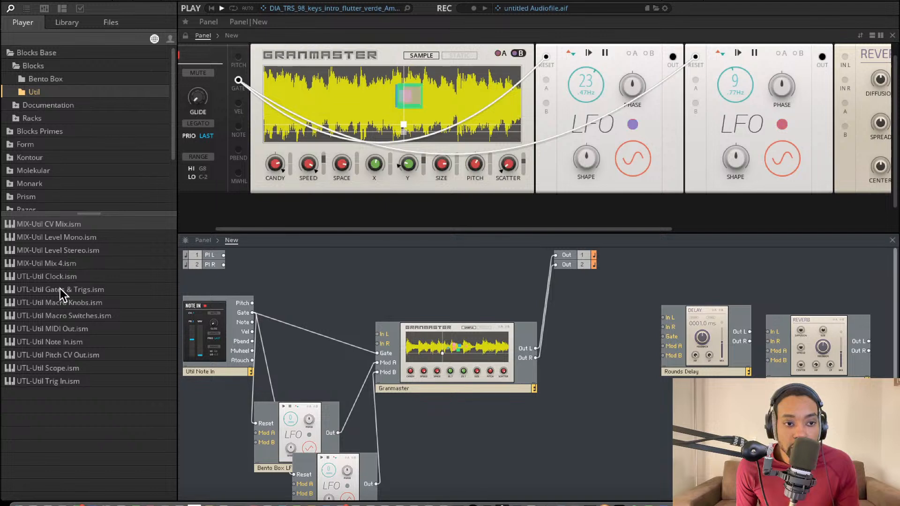
left_click_drag(60, 277, 359, 452)
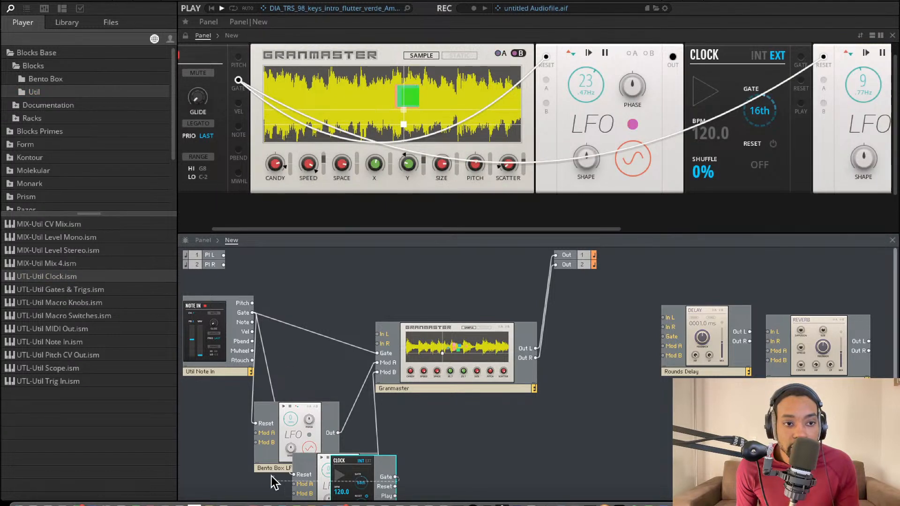
left_click_drag(317, 471, 207, 460)
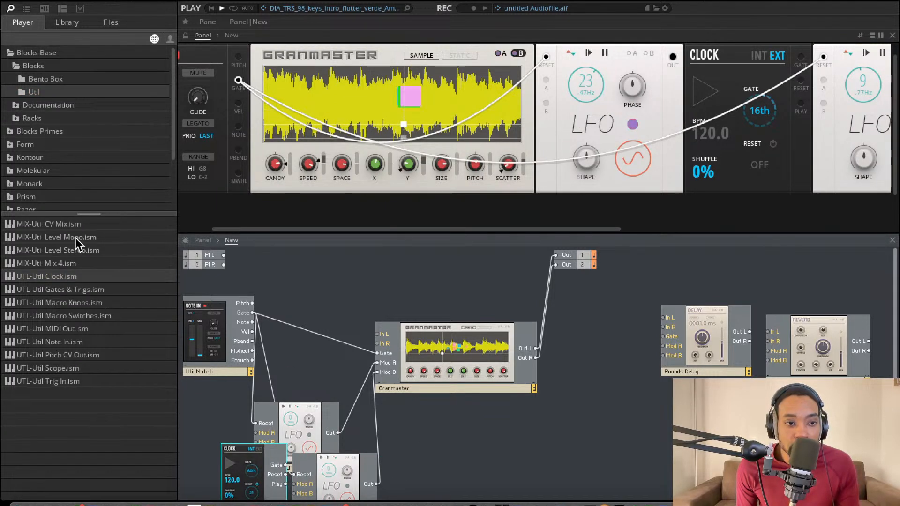
Step: Add a Bento Box 8 Steps sequencer to the structure and move the clock to its left
left_click(49, 79)
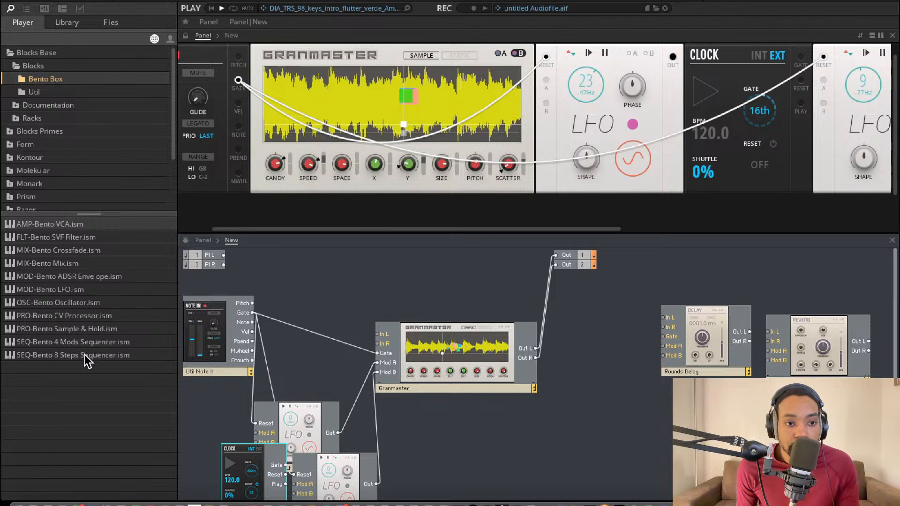
left_click_drag(84, 355, 309, 488)
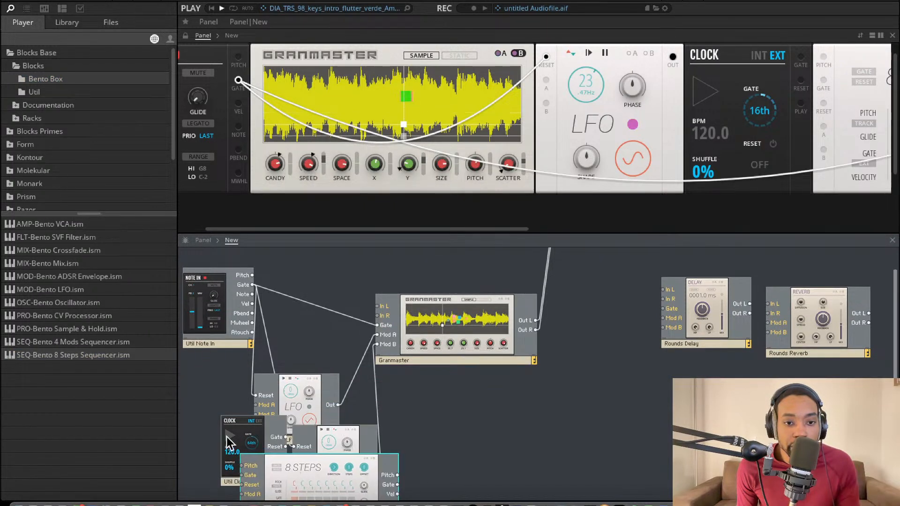
left_click_drag(228, 438, 205, 450)
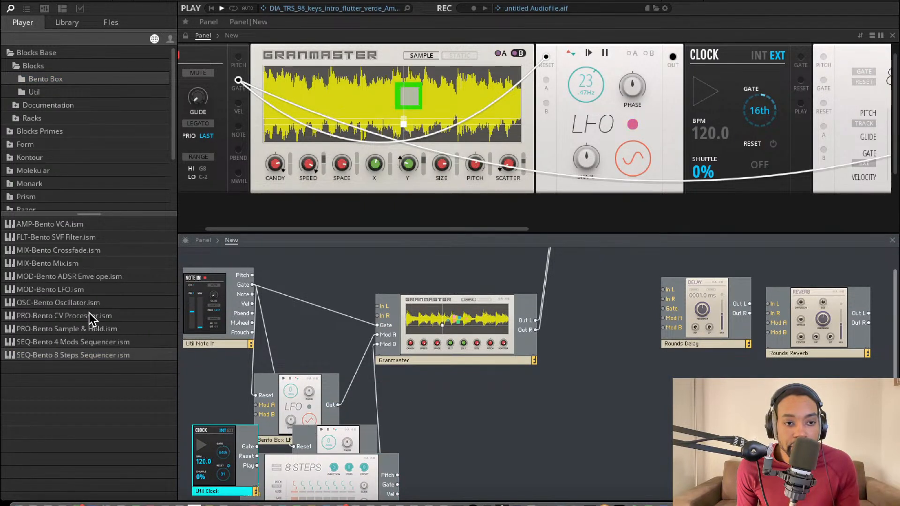
Step: Add a Bento Box ADSR Envelope, shift Granmaster to the right and place the envelope beneath it
left_click_drag(79, 277, 441, 405)
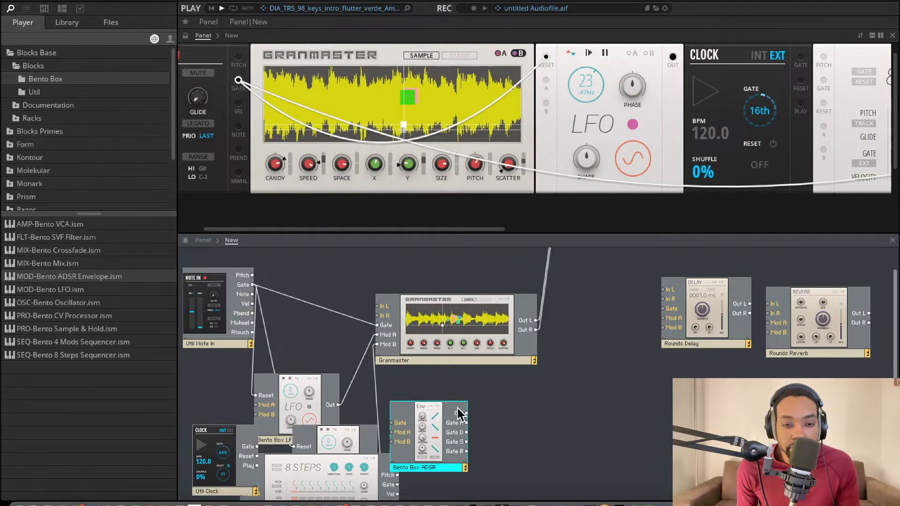
left_click_drag(464, 350, 565, 375)
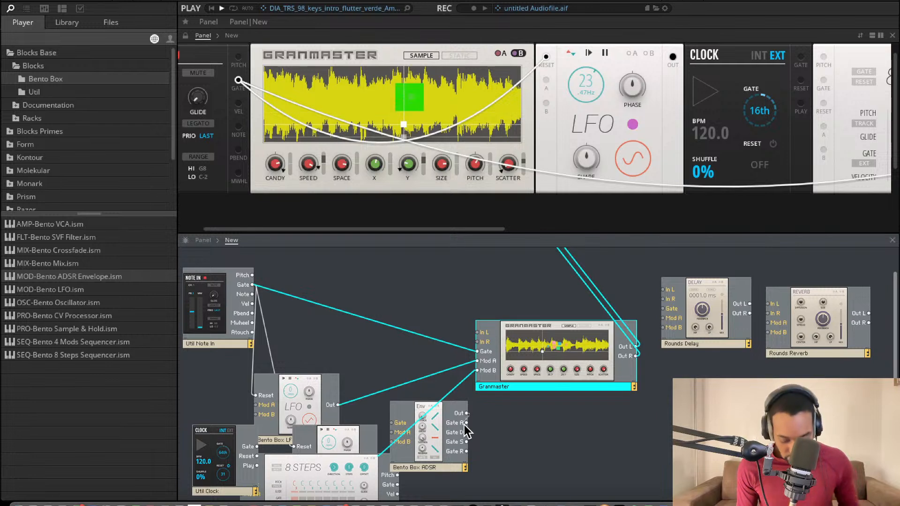
left_click_drag(467, 415, 621, 475)
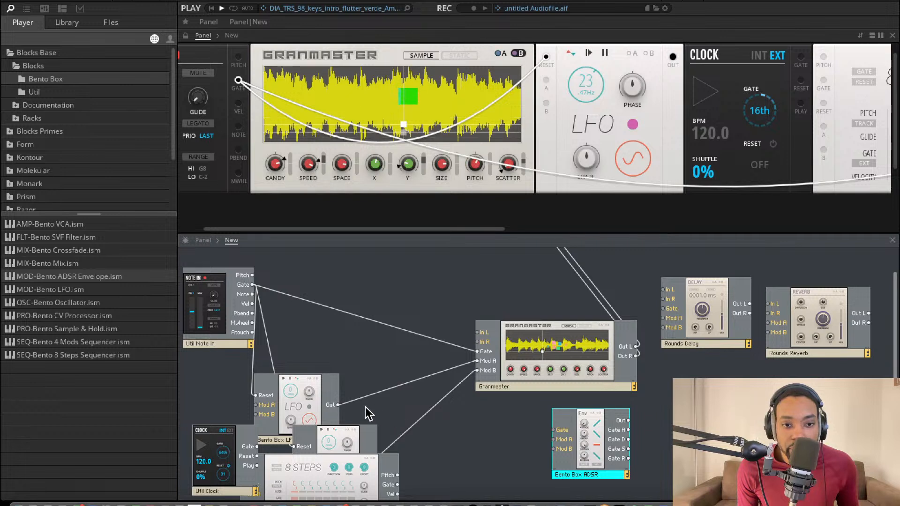
Step: Rearrange the structure with one LFO between Note In and Granmaster, the other below Granmaster, and the sequencer beside the clock
left_click_drag(309, 402, 353, 349)
left_click_drag(339, 443, 483, 473)
left_click_drag(374, 474, 345, 441)
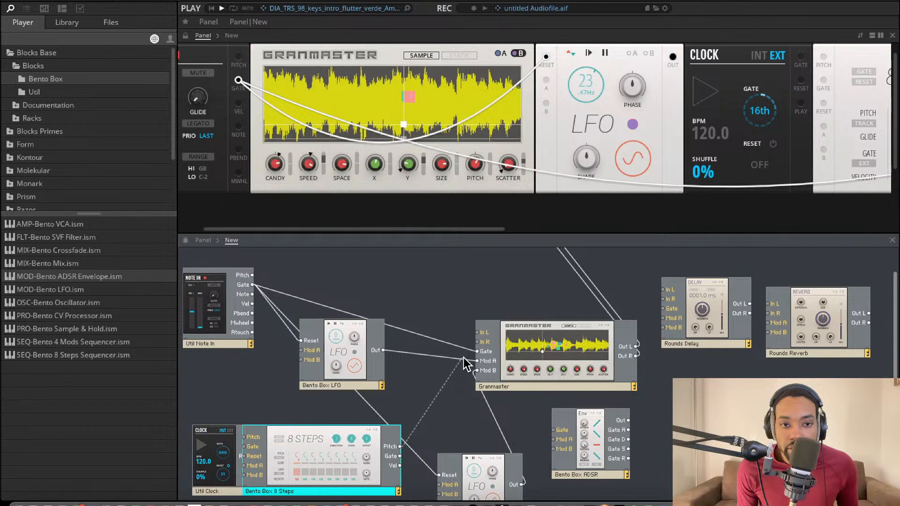
Step: Connect the 8 Steps sequencer's Gate output to Granmaster's Gate input, and Note In's Pitch output to the sequencer's Pitch input
left_click_drag(463, 358, 463, 358)
left_click_drag(400, 456, 486, 353)
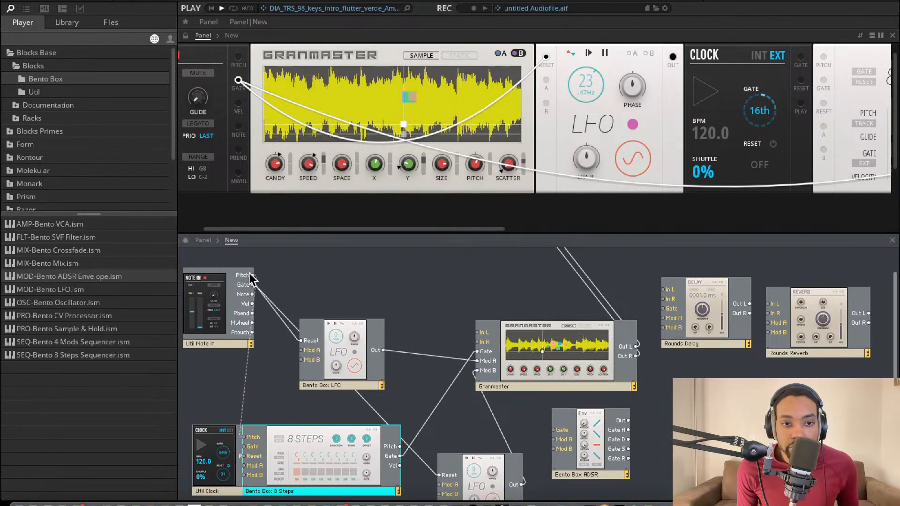
left_click_drag(250, 273, 251, 275)
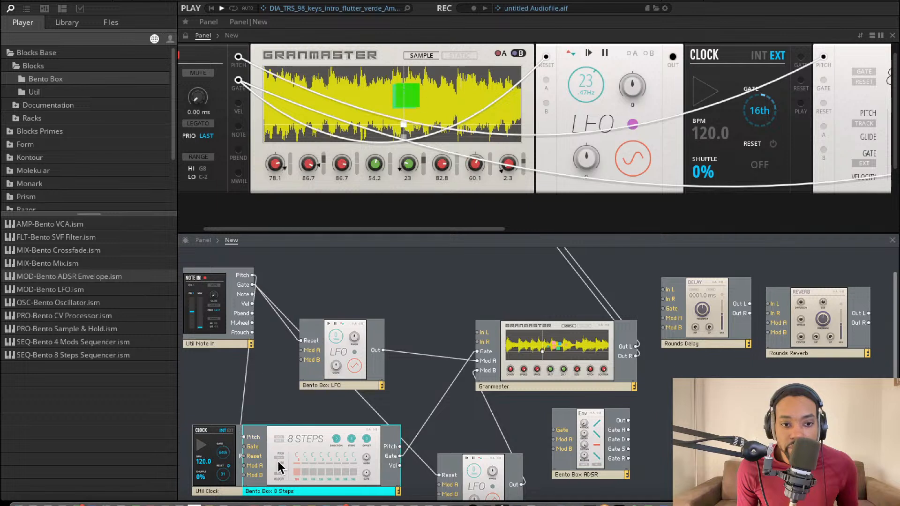
Step: Connect the clock's Gate and Reset outputs to the matching 8 Steps inputs, repositioning both blocks for access
left_click_drag(283, 468, 307, 455)
left_click_drag(230, 470, 226, 484)
scroll(311, 457, "down", 1)
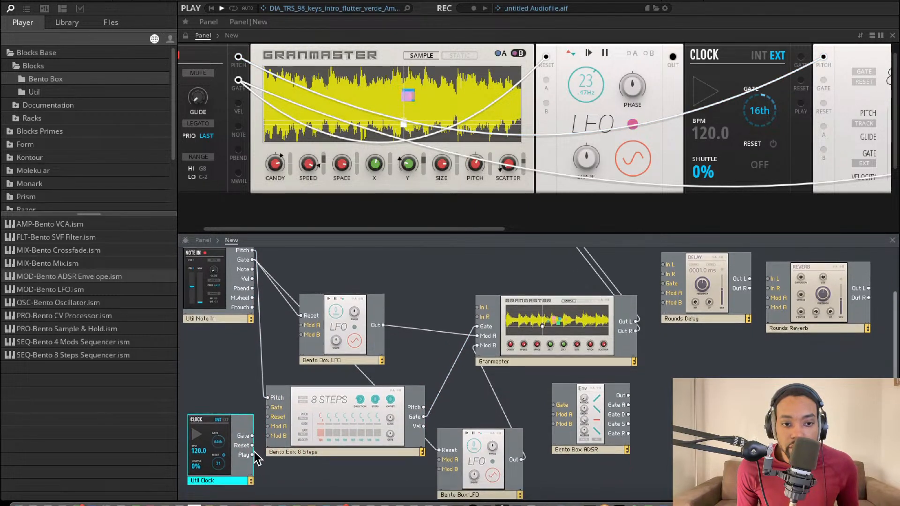
left_click_drag(276, 413, 274, 409)
left_click_drag(253, 446, 271, 417)
left_click_drag(342, 449, 323, 451)
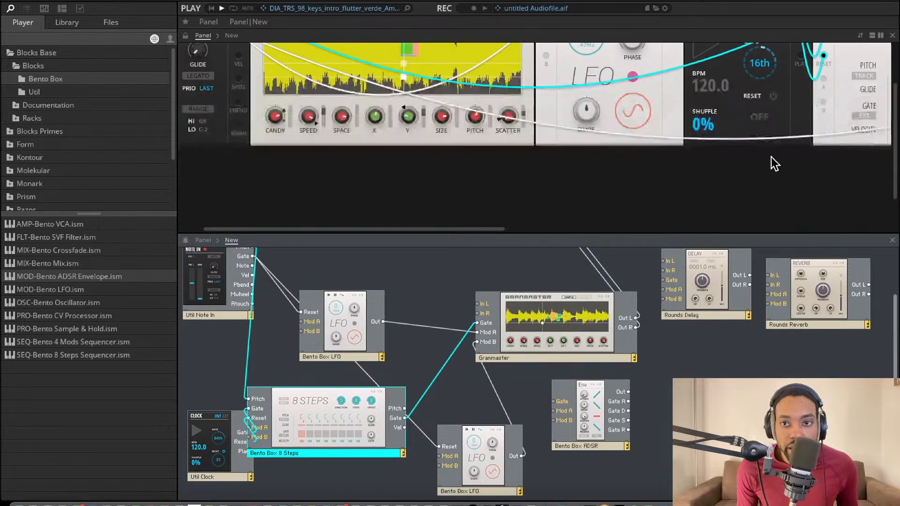
Step: Switch the Util Clock to internal timing, set its block clear of the sequencer and start it running
left_click(756, 68)
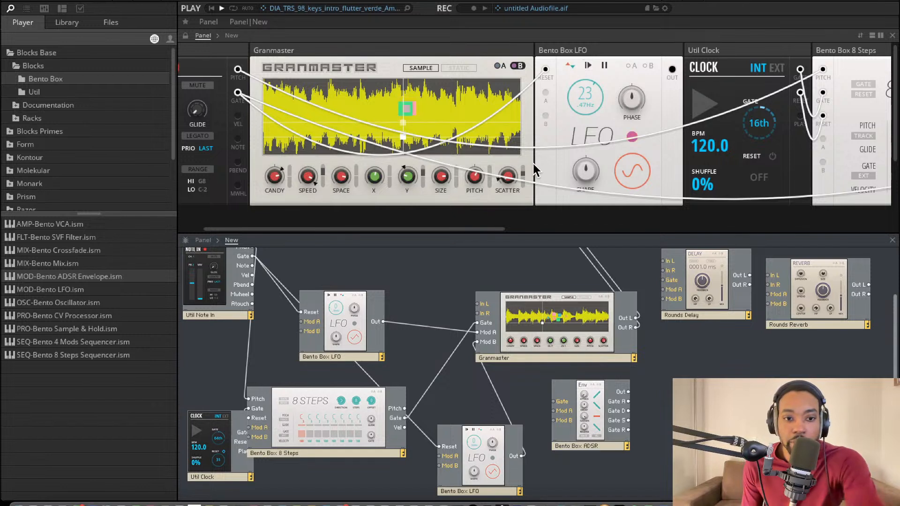
left_click_drag(230, 448, 223, 424)
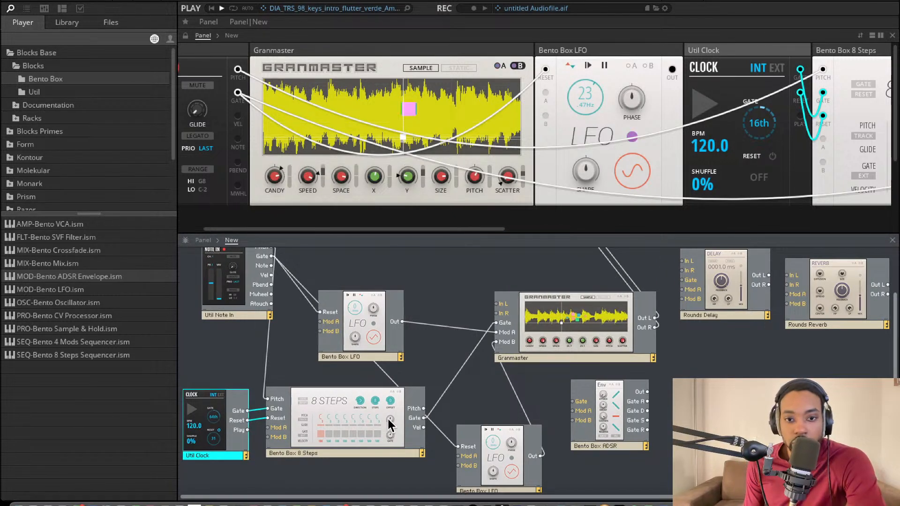
scroll(389, 406, "up", 1)
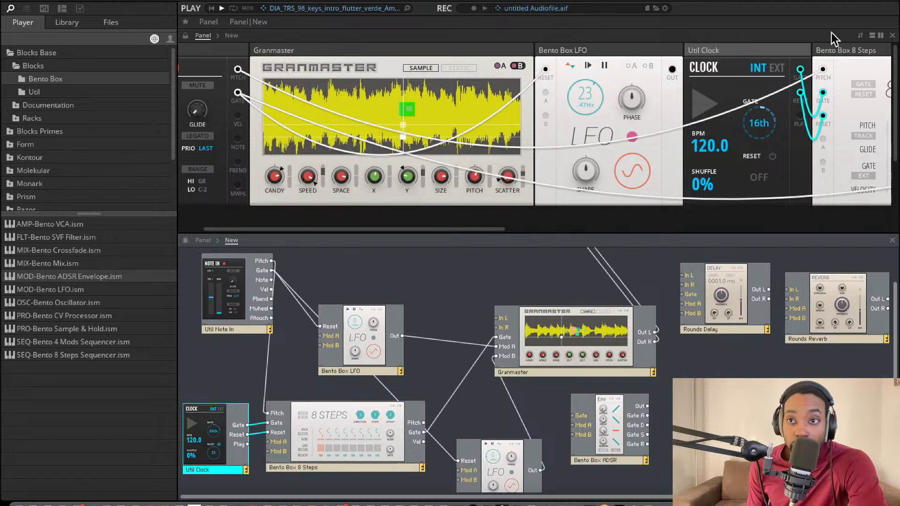
scroll(732, 108, "down", 3)
scroll(741, 99, "up", 3)
scroll(742, 97, "left", 2)
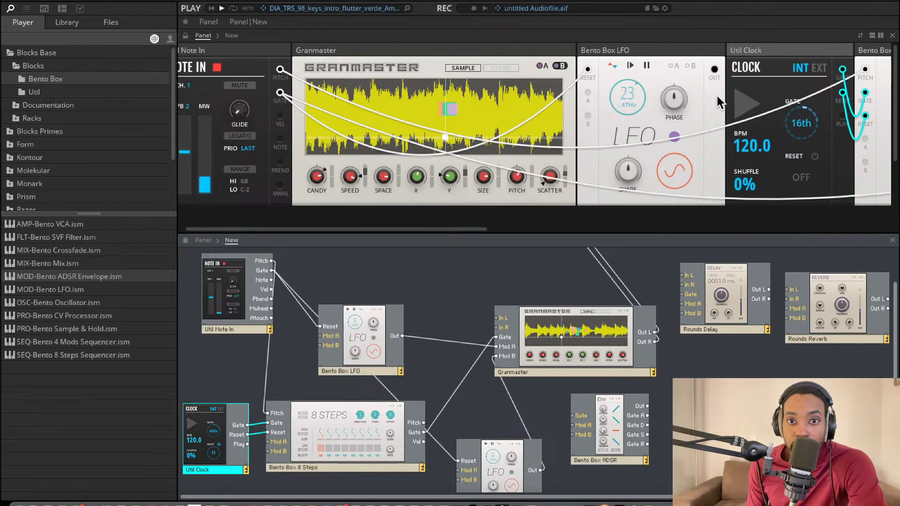
left_click(747, 104)
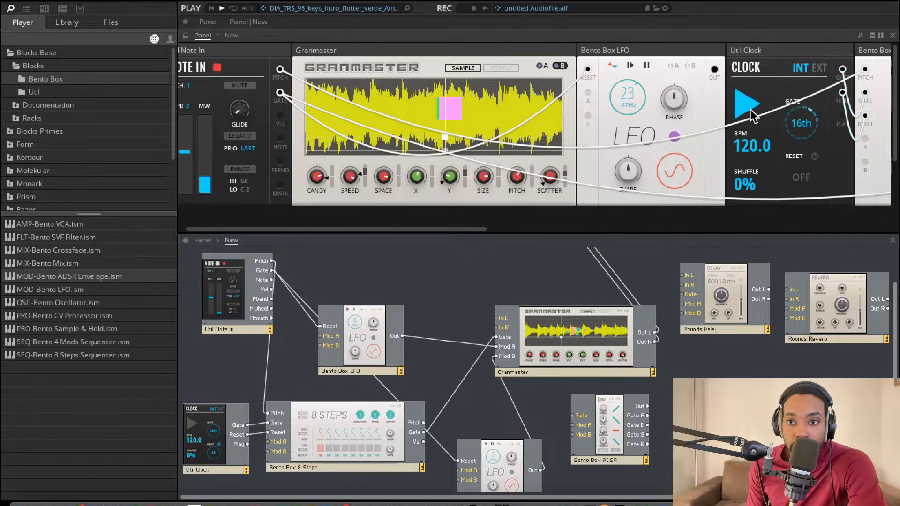
scroll(796, 59, "left", 1)
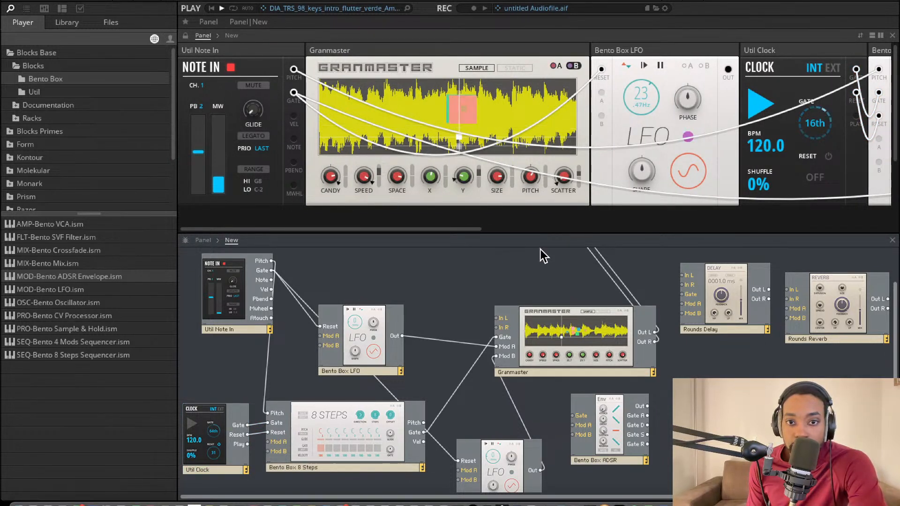
Step: Reposition the second LFO to the right of the sequencer and move the ADSR envelope further right, below Rounds Delay
left_click_drag(474, 448, 443, 397)
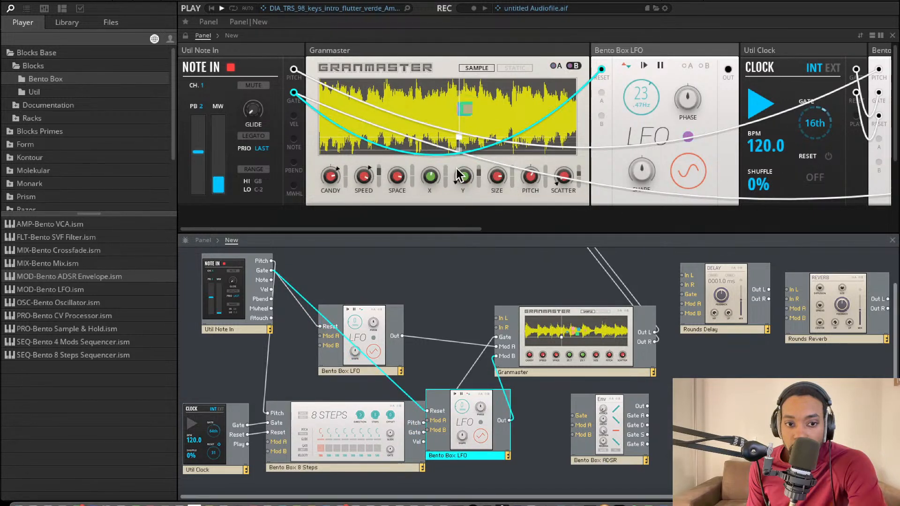
left_click_drag(460, 412, 504, 448)
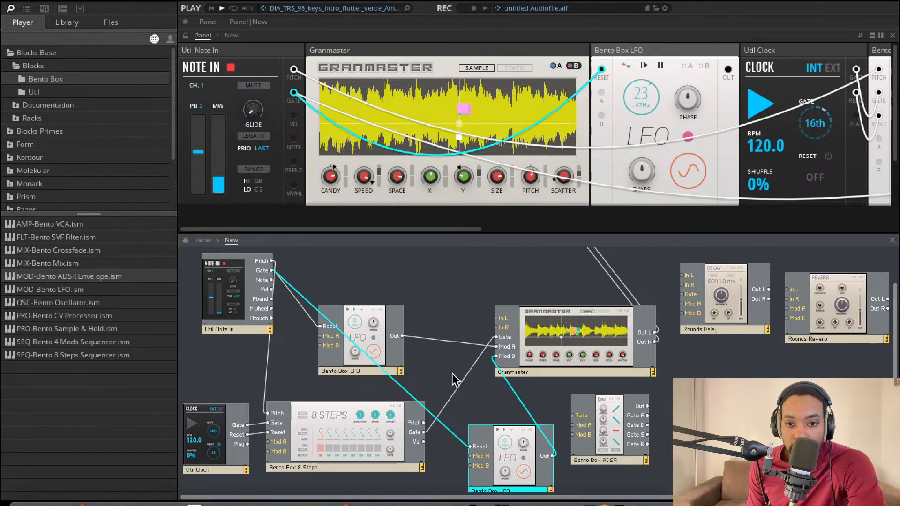
left_click_drag(610, 411, 269, 273)
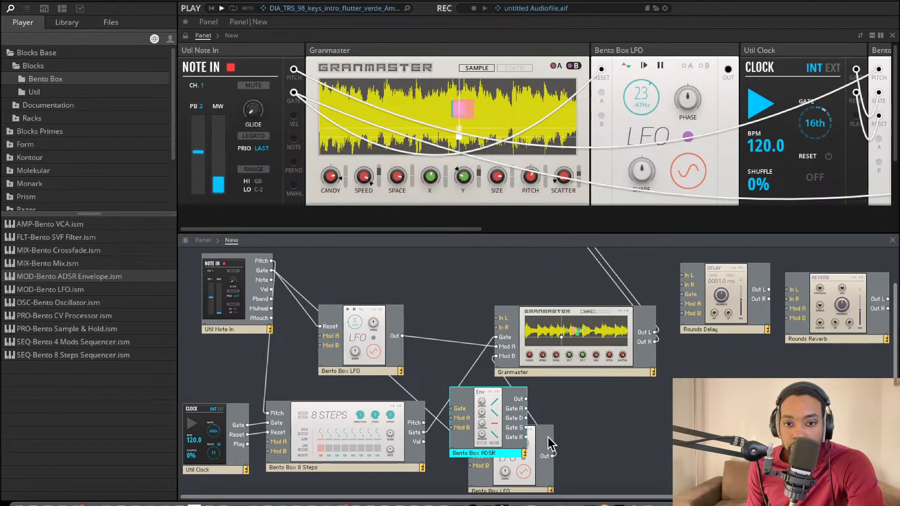
left_click_drag(505, 434, 712, 446)
left_click_drag(398, 179, 395, 197)
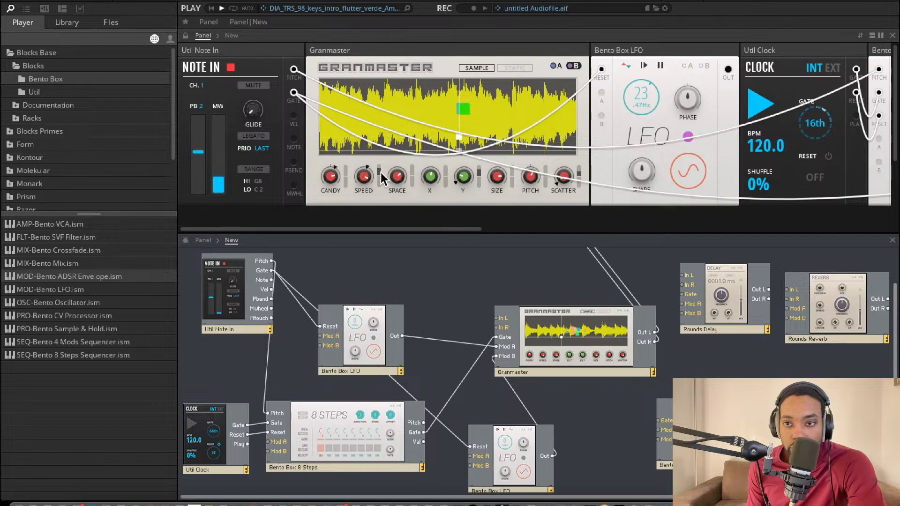
Step: Set step 1 of the 8 Steps sequencer to A4, leave only its gate active, and enable pitch tracking
scroll(759, 108, "right", 5)
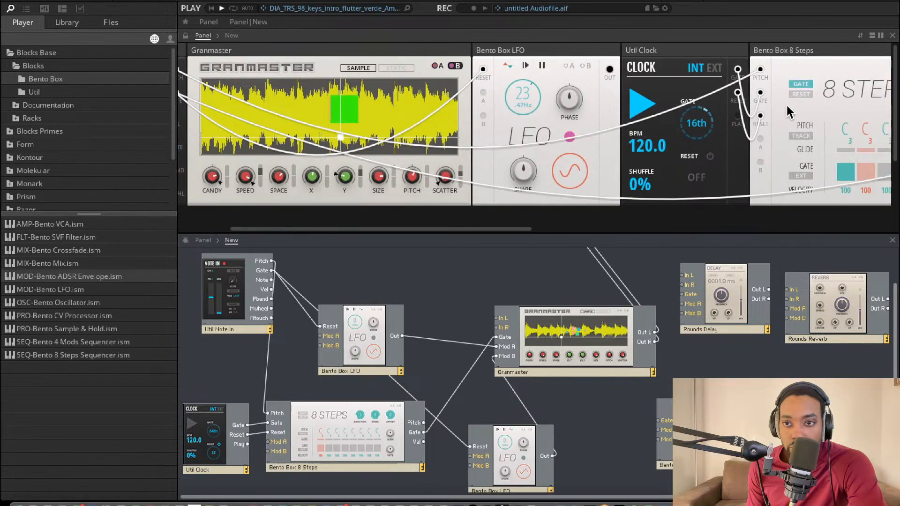
left_click(758, 168)
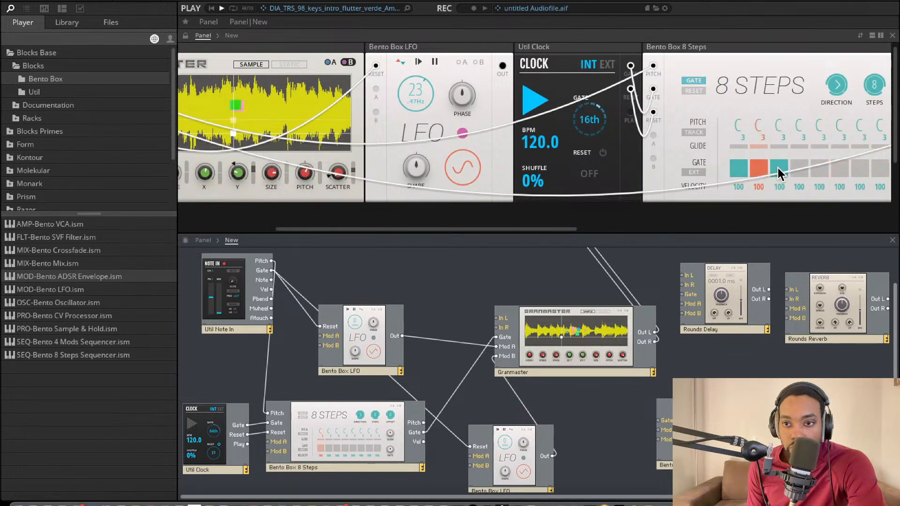
left_click(738, 169)
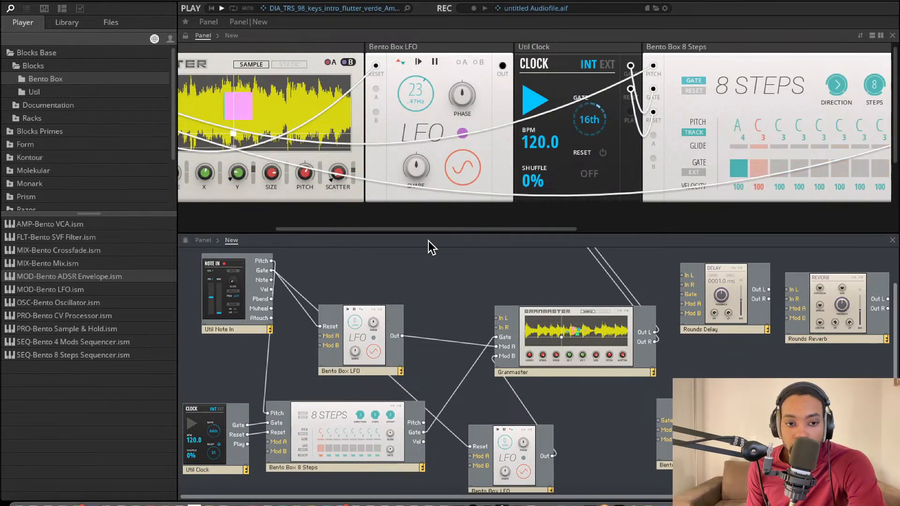
scroll(275, 451, "up", 1)
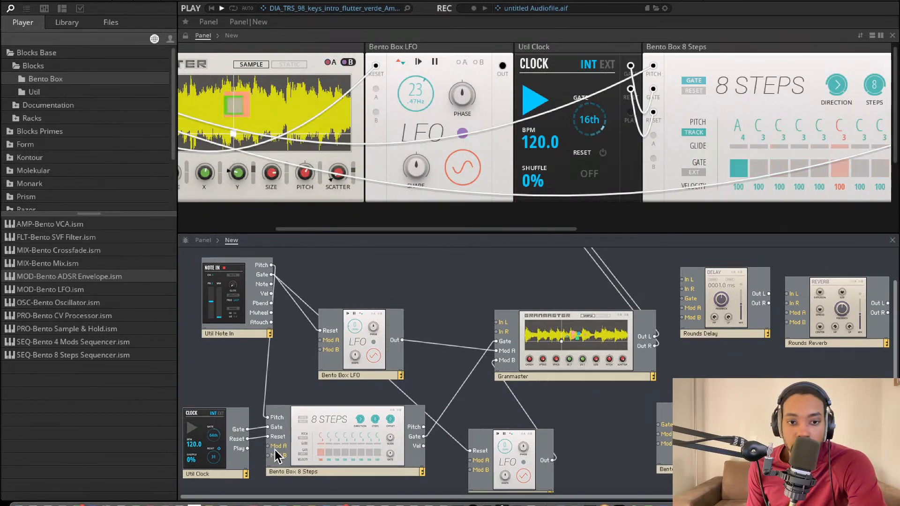
left_click(258, 427)
key("Delete")
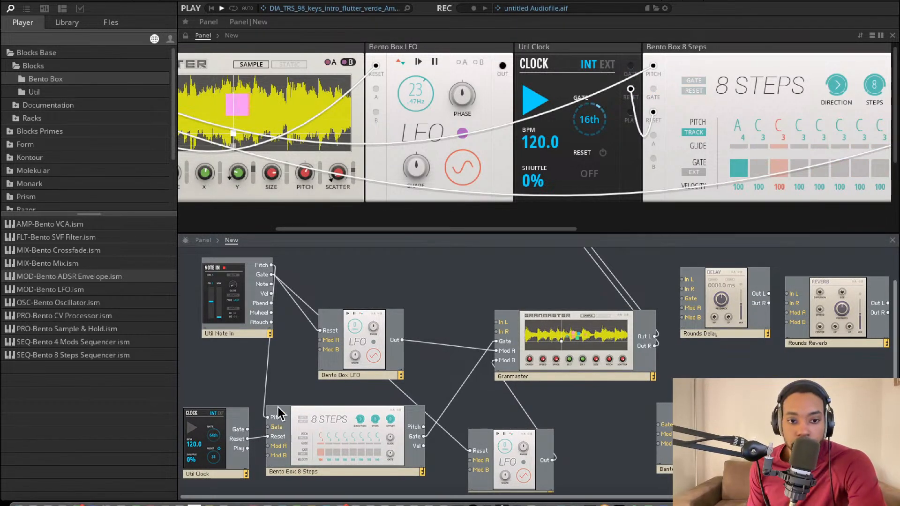
left_click_drag(263, 423, 280, 422)
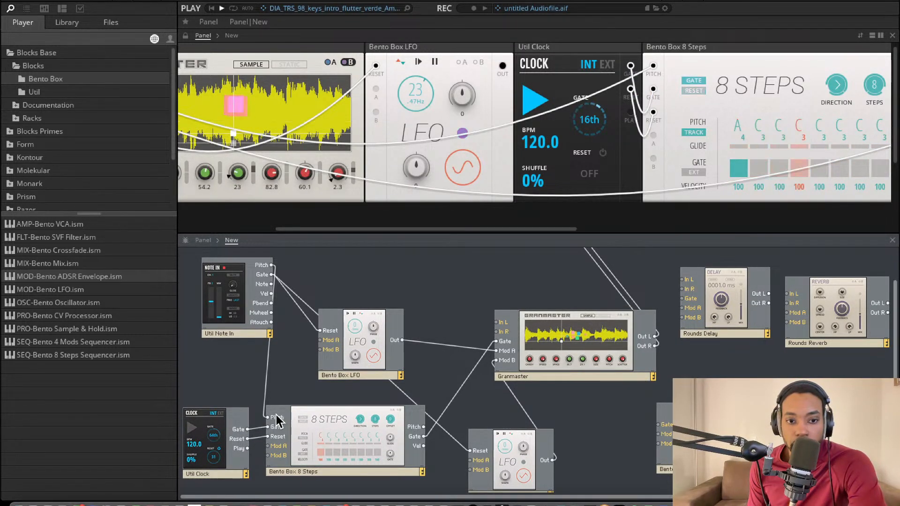
Step: Remove the connection between Note In's Pitch output and the sequencer's Pitch input
left_click(263, 415)
key("Delete")
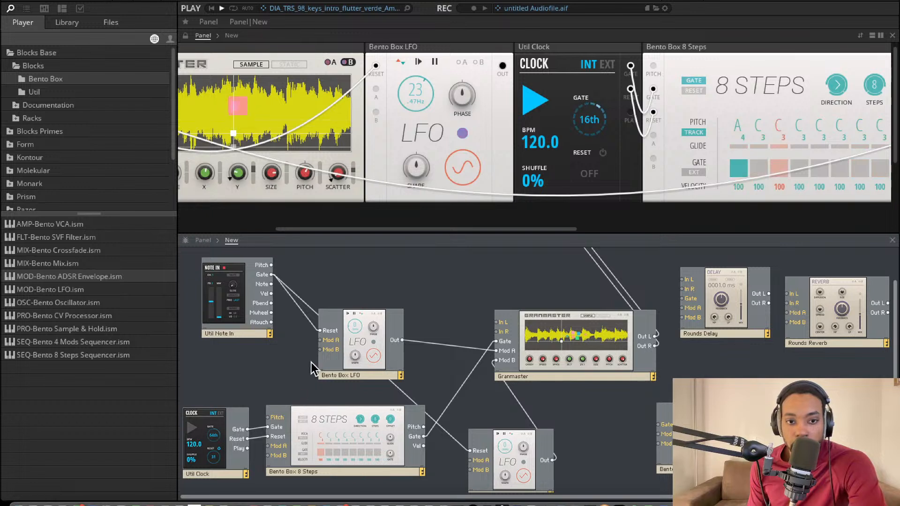
Step: Spread the clock and 8 Steps sequencer blocks apart so the Gate and Reset connections between them are clear
left_click_drag(375, 431, 361, 420)
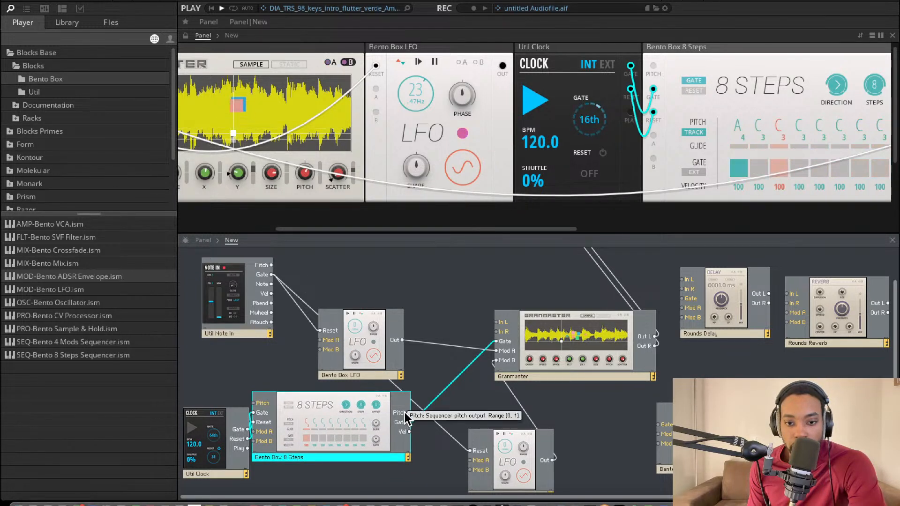
left_click_drag(496, 341, 495, 360)
scroll(525, 206, "right", 5)
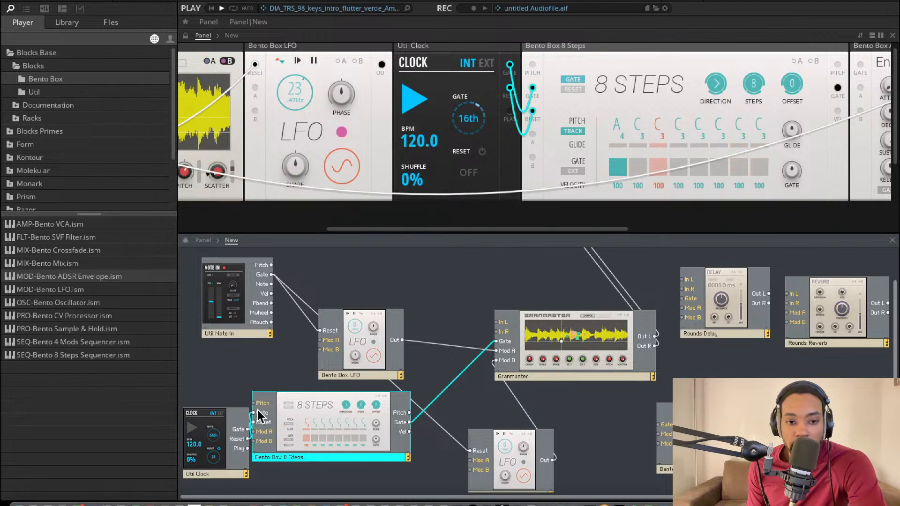
left_click_drag(222, 435, 210, 406)
left_click_drag(339, 428, 369, 440)
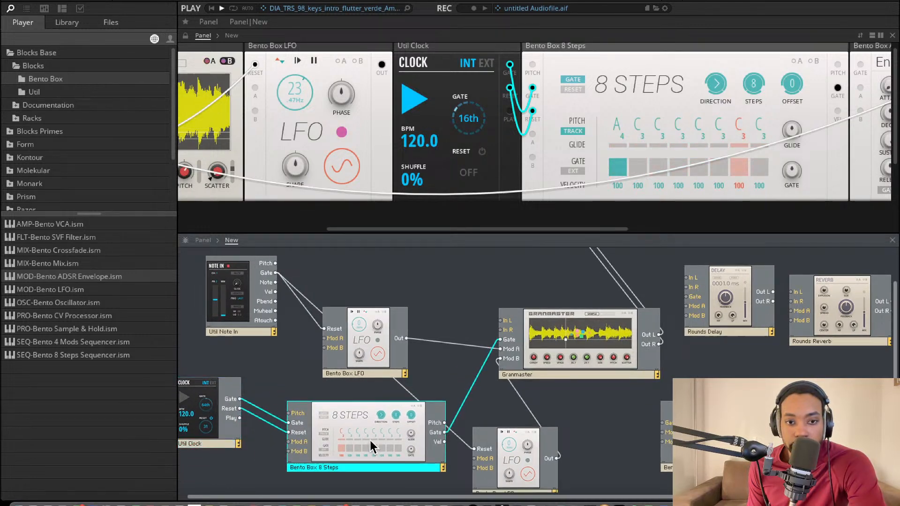
Step: Activate the gates of steps 2 and 3 in the 8 Steps sequencer
left_click(359, 356)
scroll(418, 302, "up", 2)
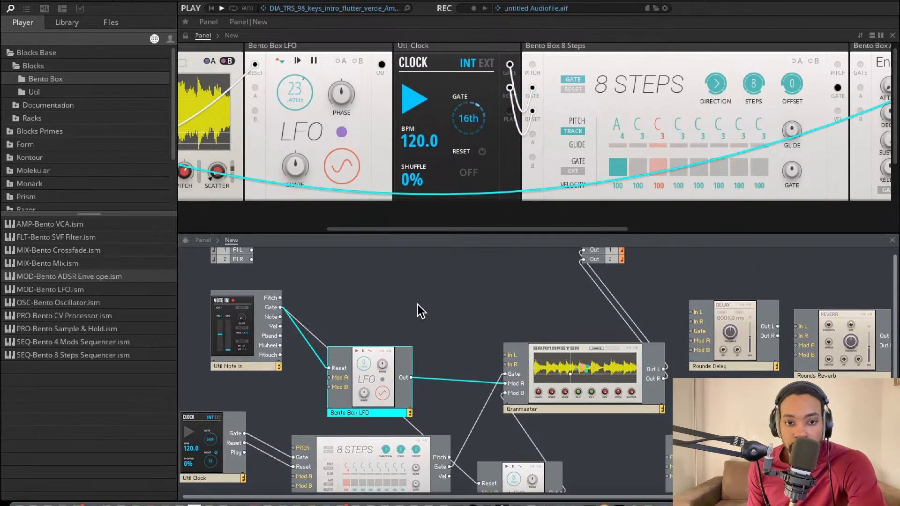
scroll(478, 130, "left", 3)
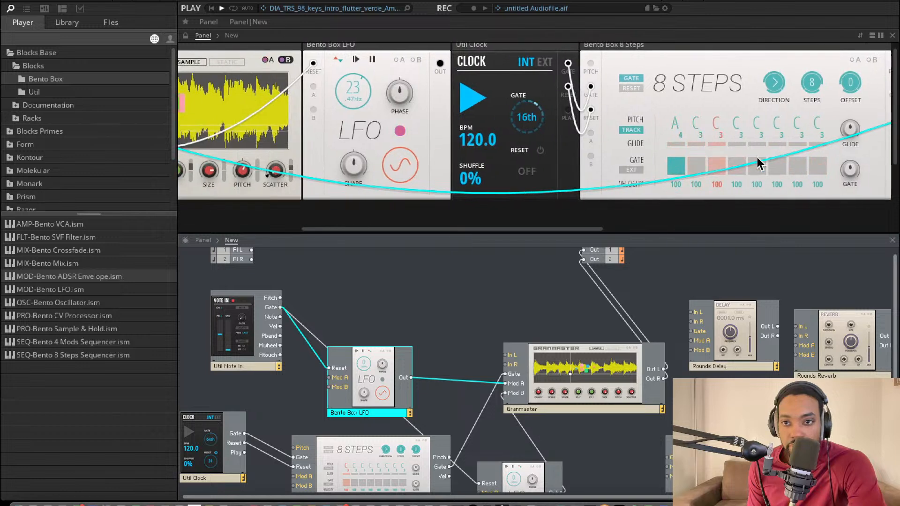
left_click(716, 165)
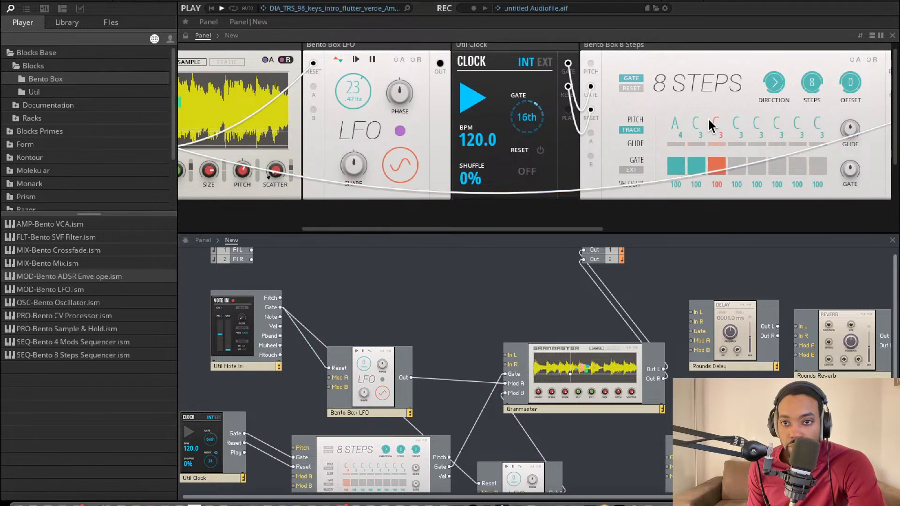
Step: Raise Granmaster's Y position to about 37.5
scroll(354, 179, "left", 5)
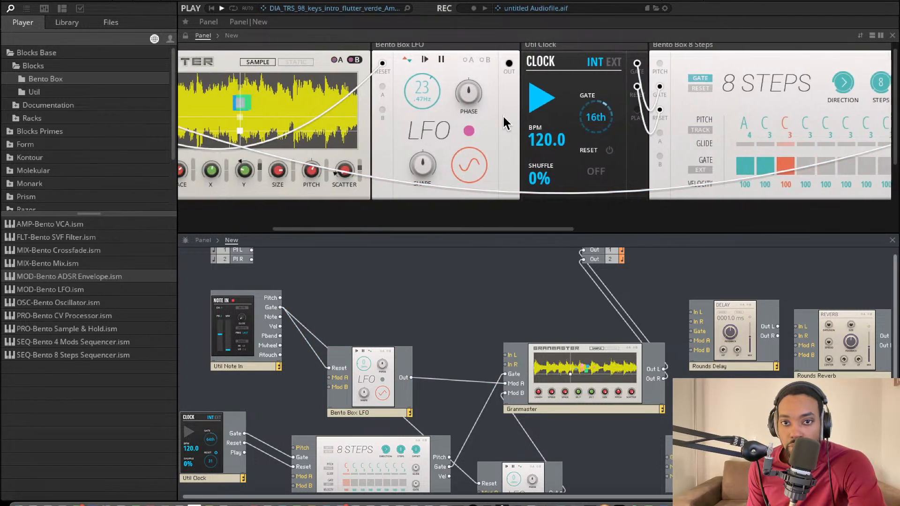
left_click_drag(337, 169, 337, 165)
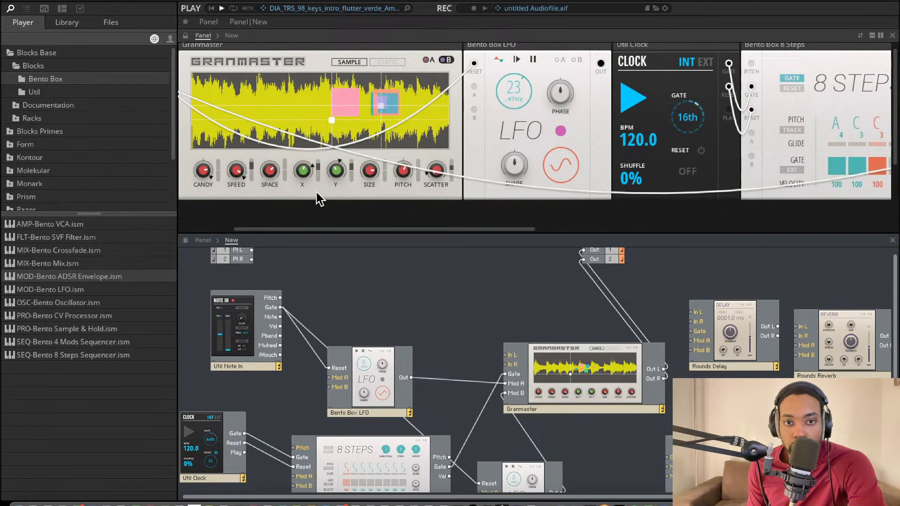
Step: Move the second LFO above the first one and bring Granmaster closer to both LFOs
scroll(378, 260, "down", 2)
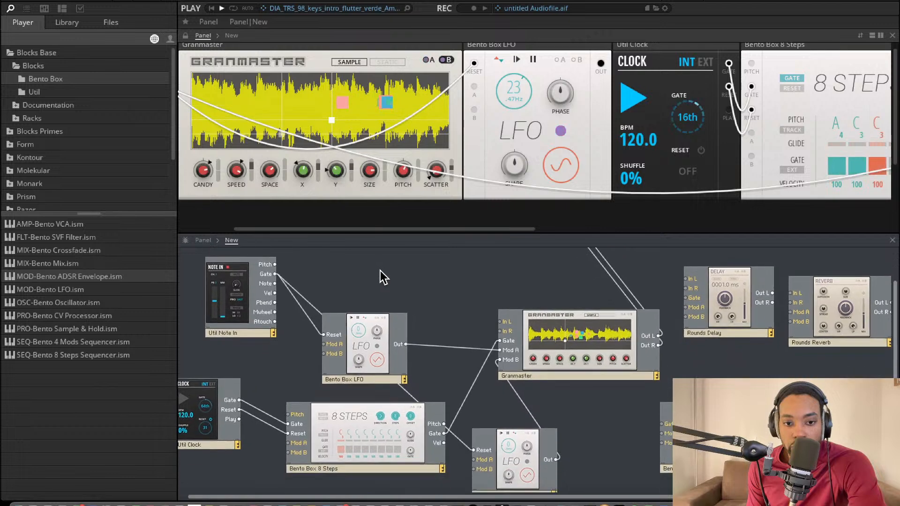
left_click_drag(534, 454, 439, 274)
scroll(508, 347, "up", 2)
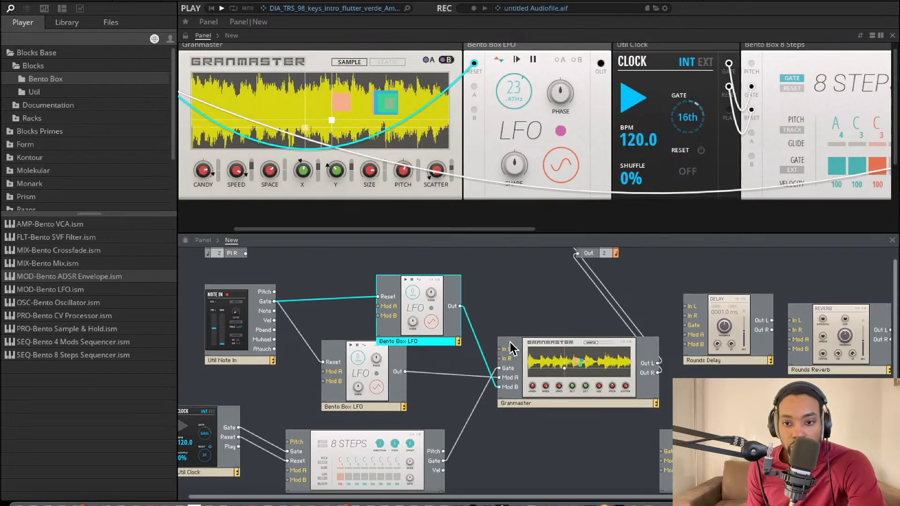
left_click_drag(588, 370, 539, 347)
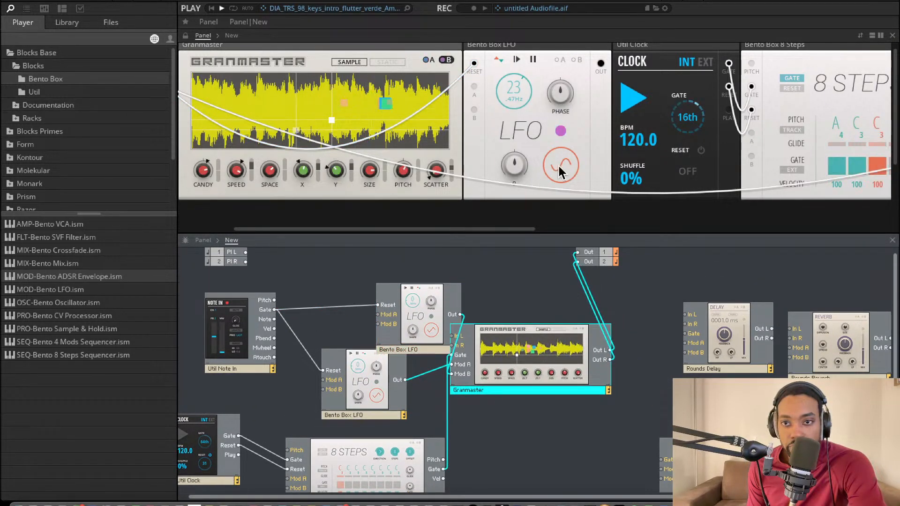
Step: Set the clock's gate rate to 4th and enable pitch tracking on the 8 Steps sequencer
left_click_drag(679, 123, 685, 159)
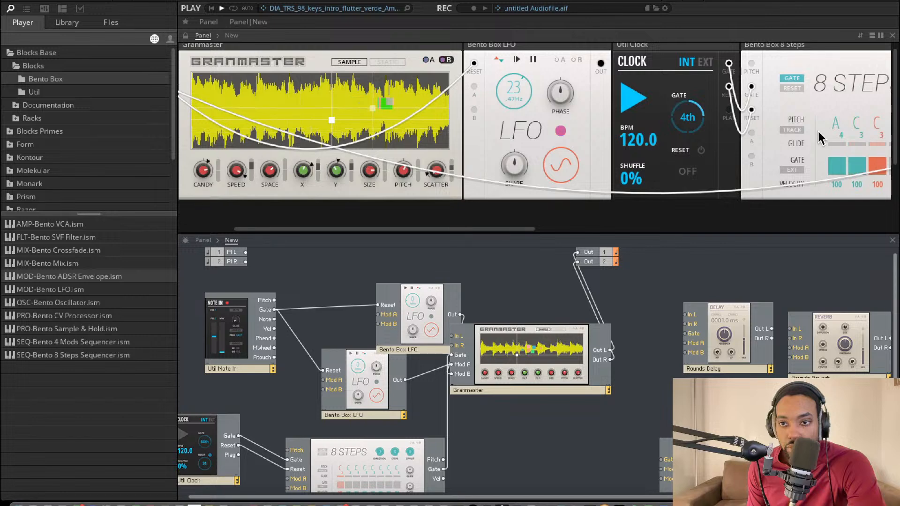
left_click(792, 130)
scroll(376, 176, "left", 4)
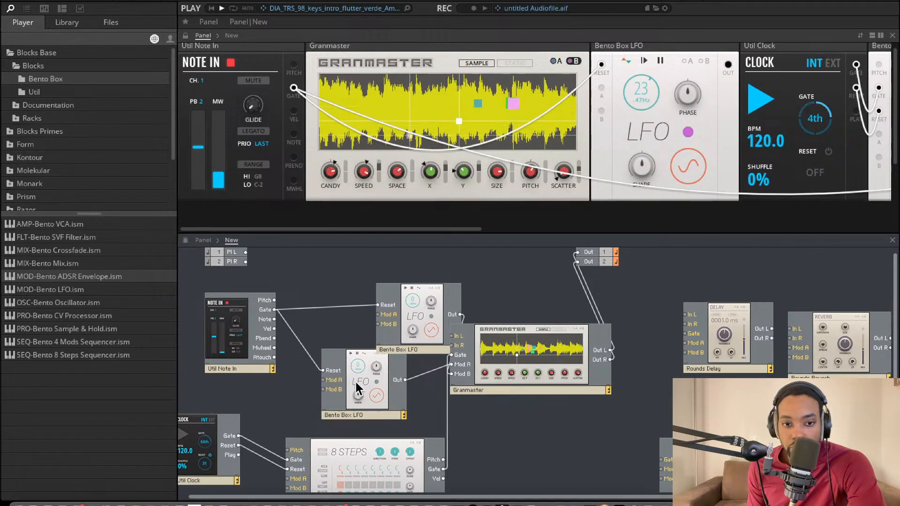
Step: Shift the lower LFO slightly left and delete the clock's Reset connection to the 8 Steps sequencer
left_click(353, 381)
left_click_drag(350, 382, 339, 382)
scroll(282, 430, "left", 1)
left_click(277, 447)
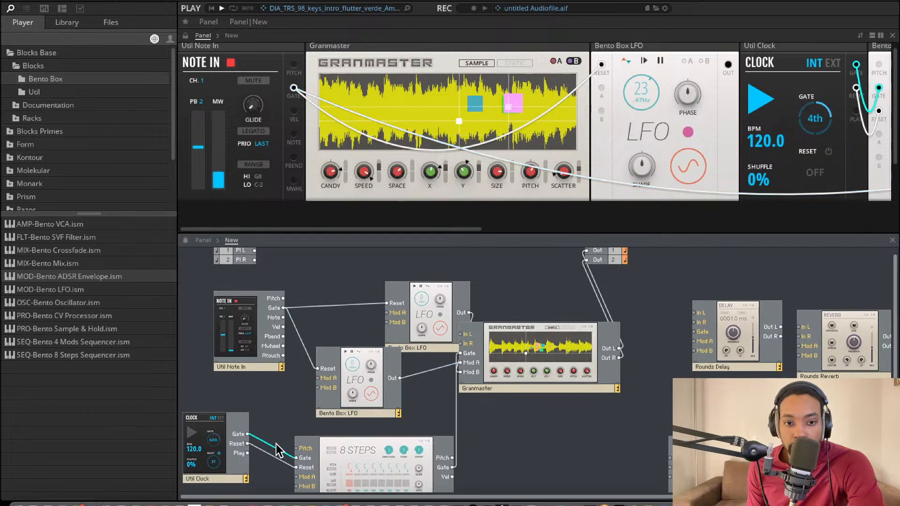
left_click(287, 464)
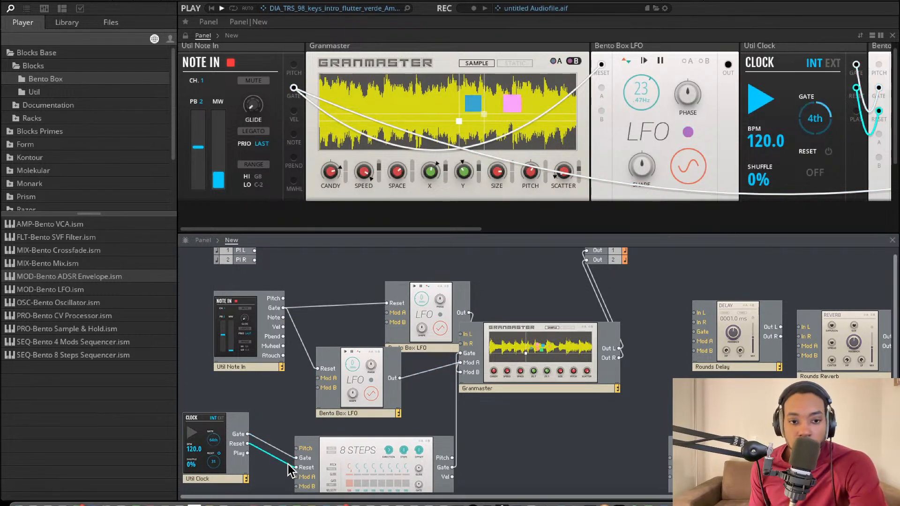
key("Delete")
Step: Tidy the structure by moving the sequencer and lower LFO slightly up and left, and Granmaster to the right
left_click_drag(327, 459, 318, 445)
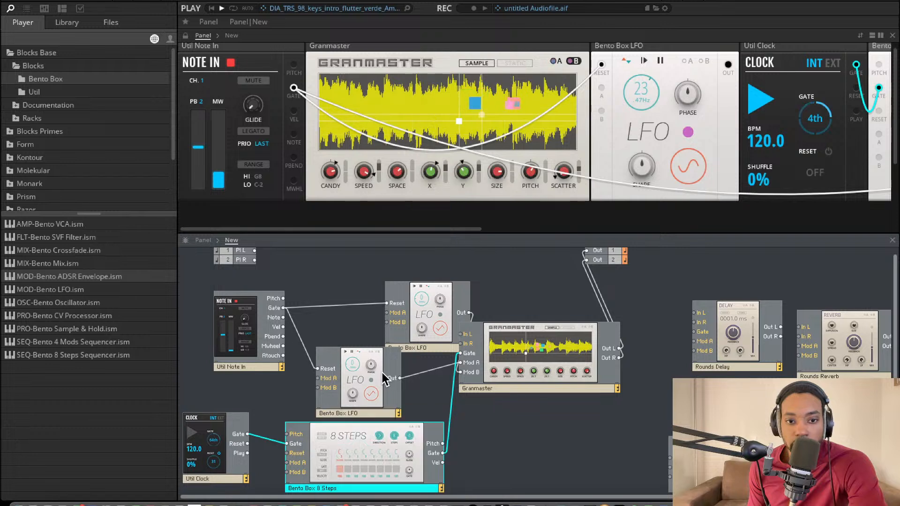
left_click_drag(386, 363, 374, 361)
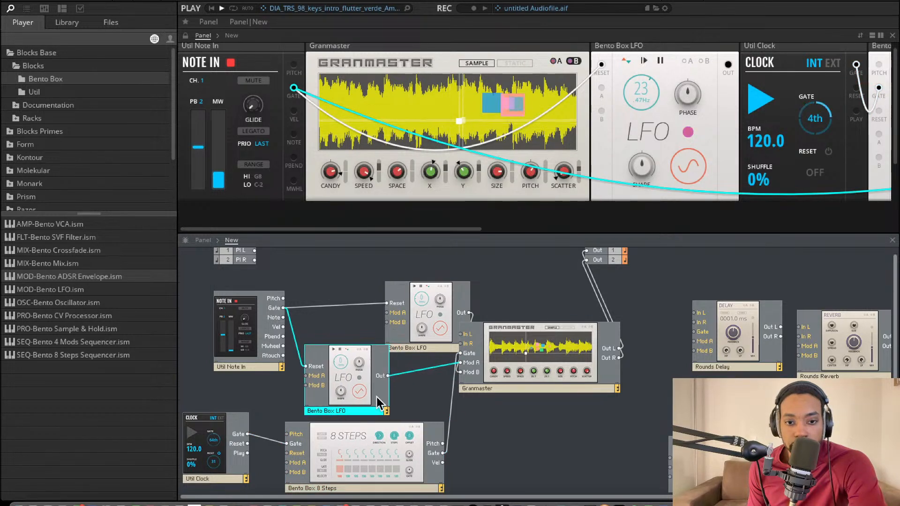
left_click_drag(506, 364, 541, 365)
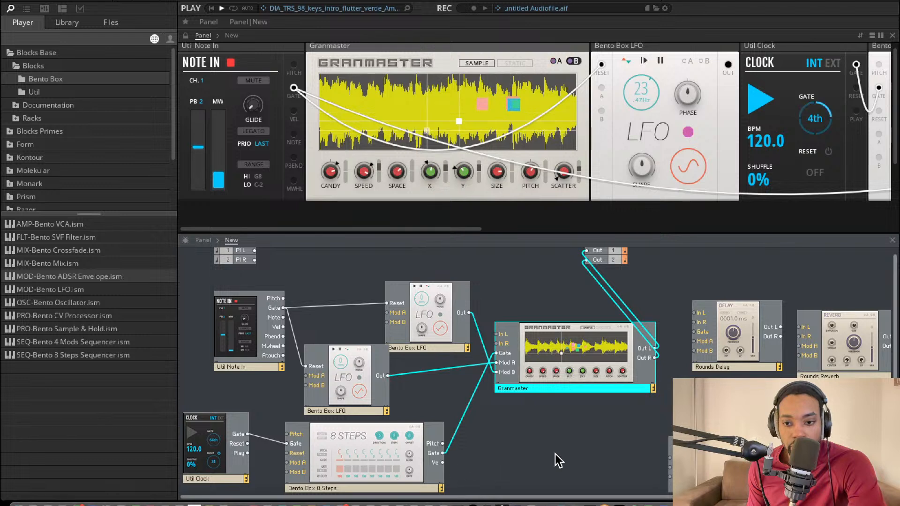
Step: Move the ADSR envelope below Granmaster, feed its Gate from the sequencer's Gate, and try to wire its Out to Granmaster
left_click_drag(701, 457, 544, 440)
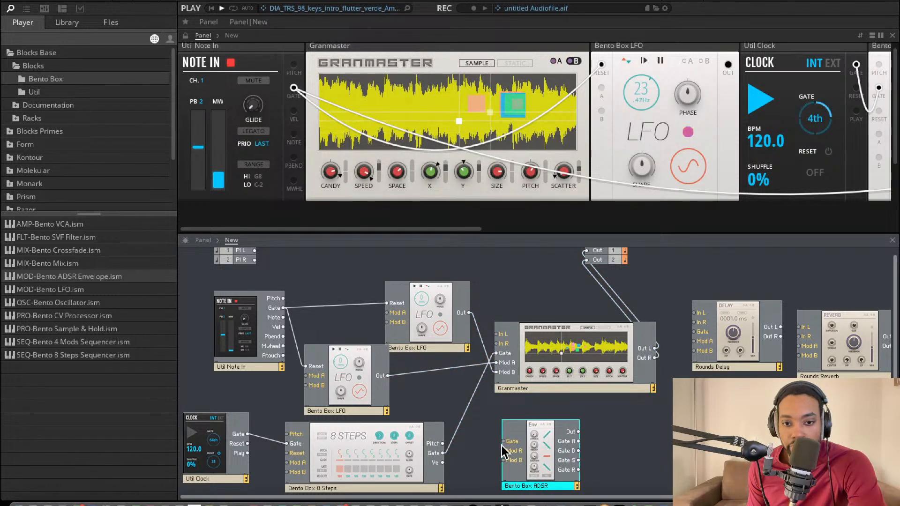
left_click_drag(445, 451, 443, 453)
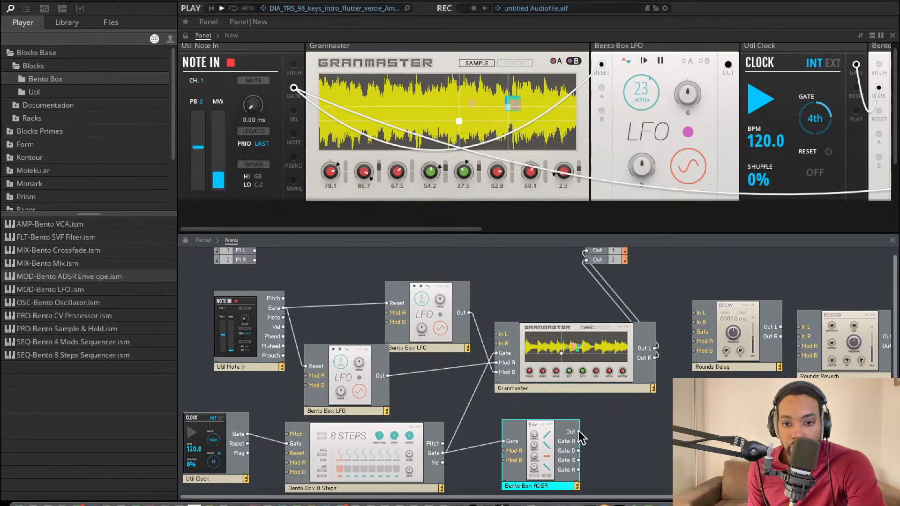
left_click_drag(579, 432, 510, 378)
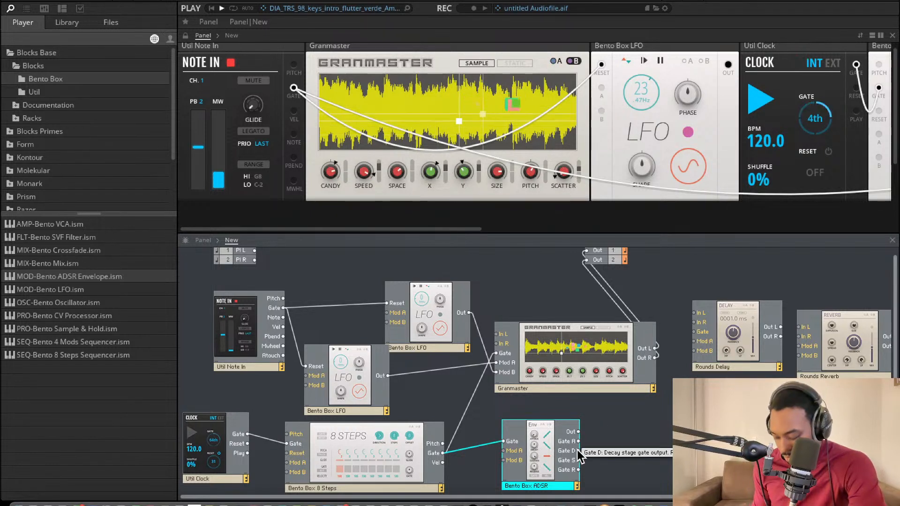
Step: Delete the ADSR envelope and the connection from the sequencer's Gate output to Granmaster's Gate input
key("Delete")
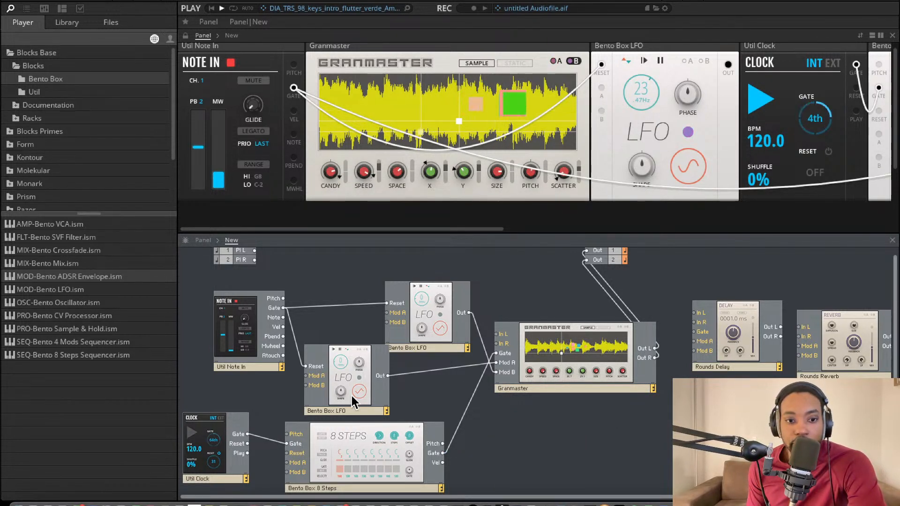
key("Delete")
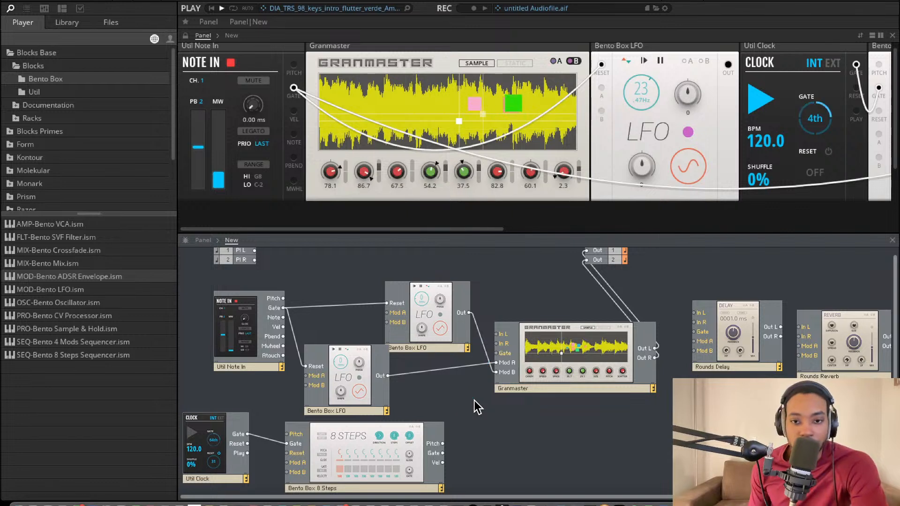
Step: Move Granmaster up, place the lower LFO directly beneath the upper one, and shift the sequencer down and left
left_click_drag(532, 360, 530, 341)
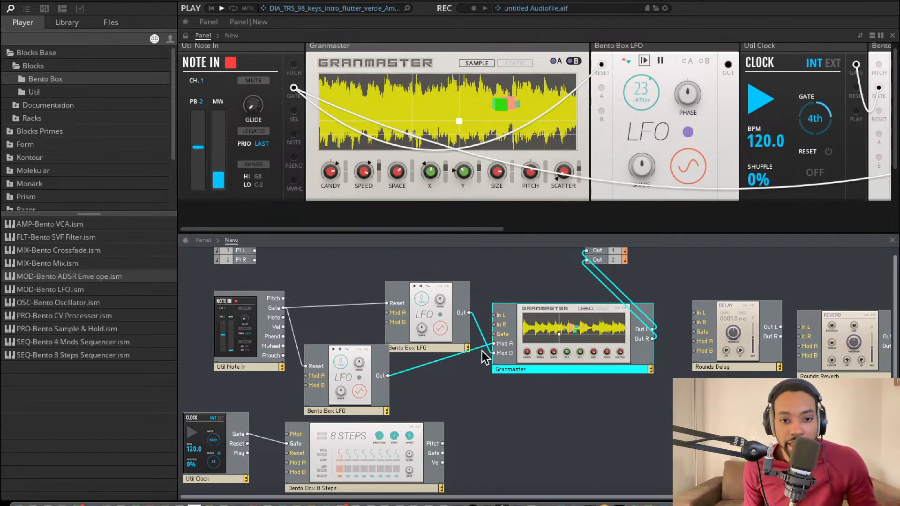
left_click_drag(345, 366, 444, 392)
left_click_drag(331, 449, 309, 466)
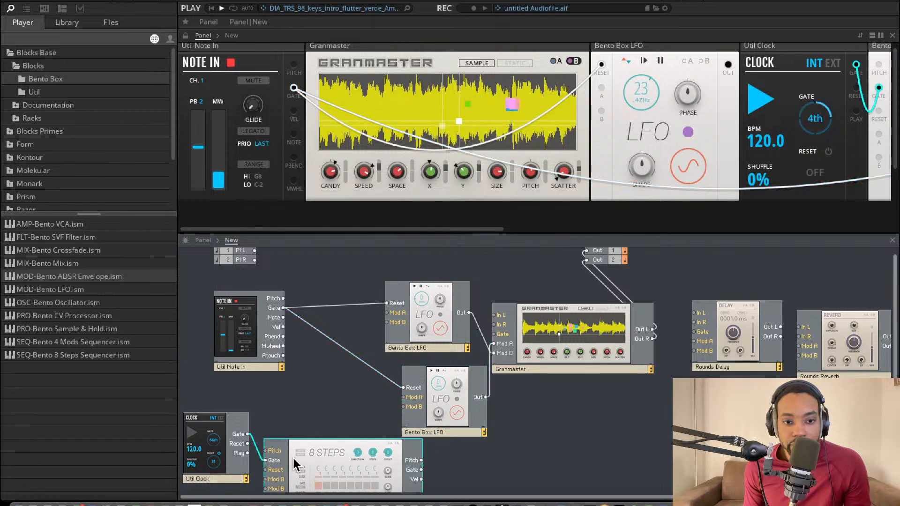
Step: Remove the clock's Gate connection to the 8 Steps sequencer and stop the clock
key("Delete")
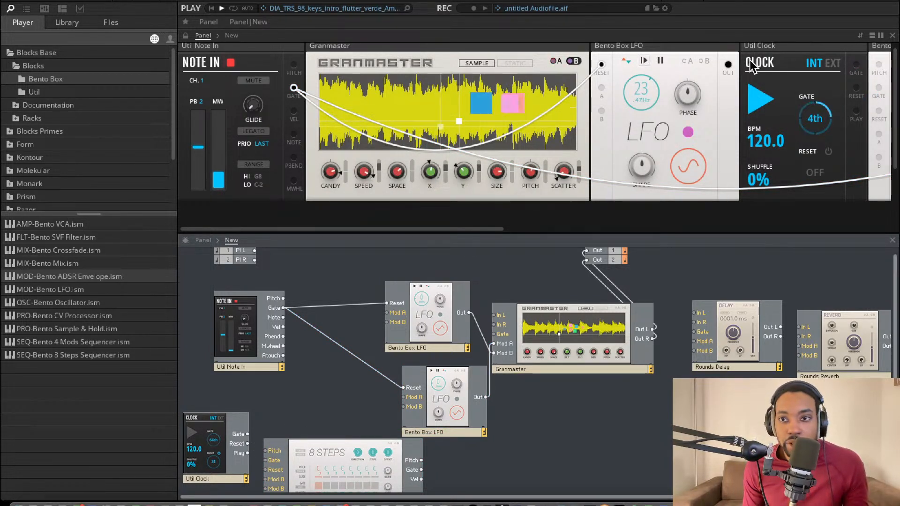
left_click(763, 93)
left_click(754, 101)
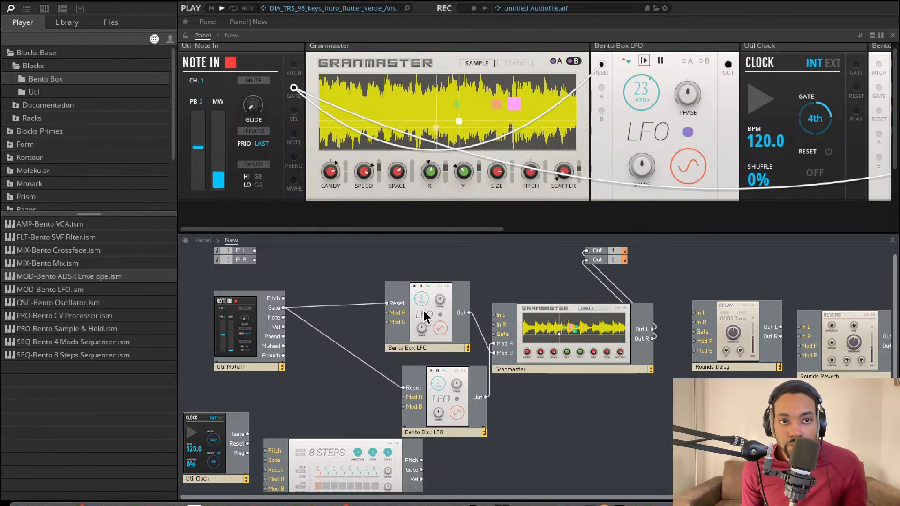
Step: Shift the upper LFO left and connect Note In's Gate output to Granmaster's Gate input
left_click_drag(431, 318, 396, 318)
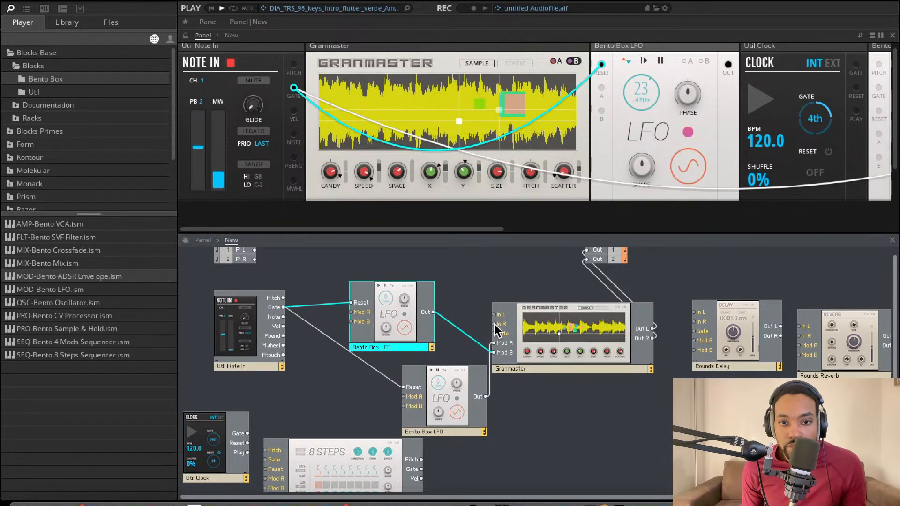
left_click_drag(494, 334, 283, 306)
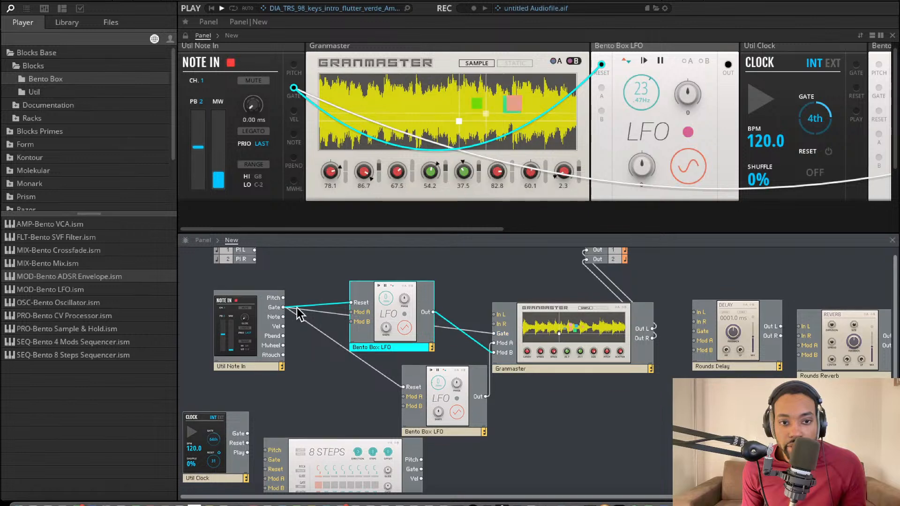
Step: Route Granmaster's left and right outputs into Rounds Delay, and the delay's outputs into Rounds Reverb
scroll(474, 173, "right", 6)
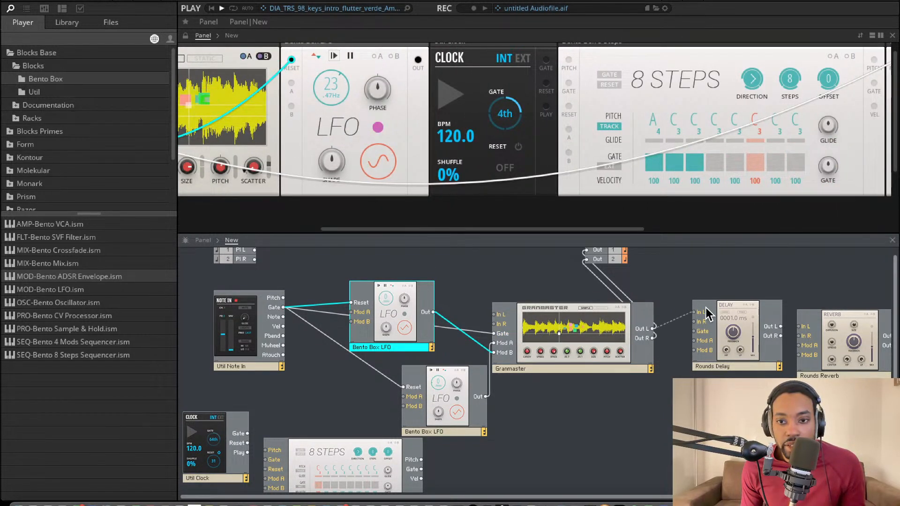
left_click_drag(705, 308, 705, 309)
left_click(701, 323)
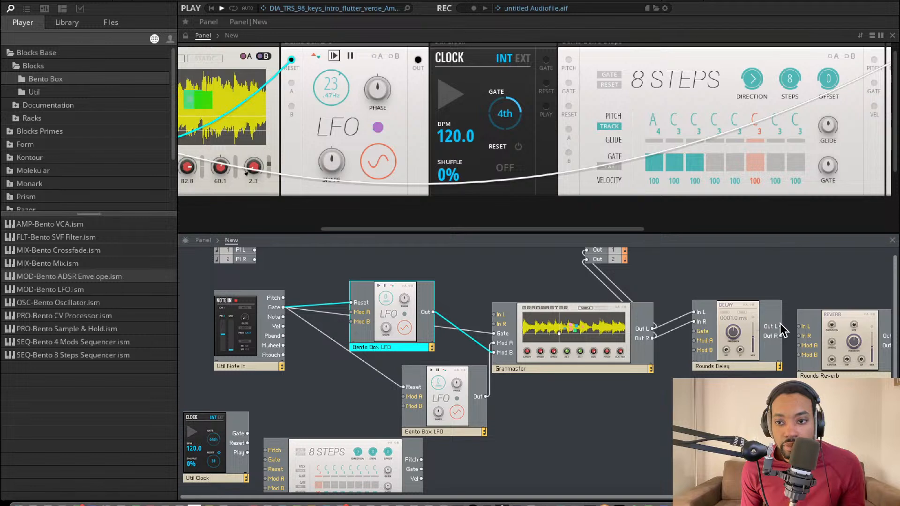
left_click_drag(806, 332, 804, 328)
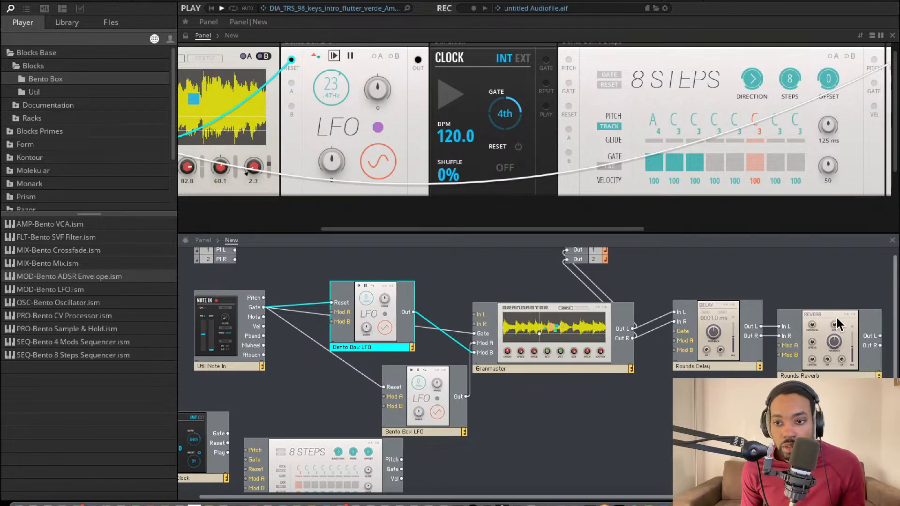
Step: Connect Rounds Reverb's Out L and Out R to main outputs 1 and 2, replacing Granmaster's direct connections
left_click_drag(889, 336, 568, 262)
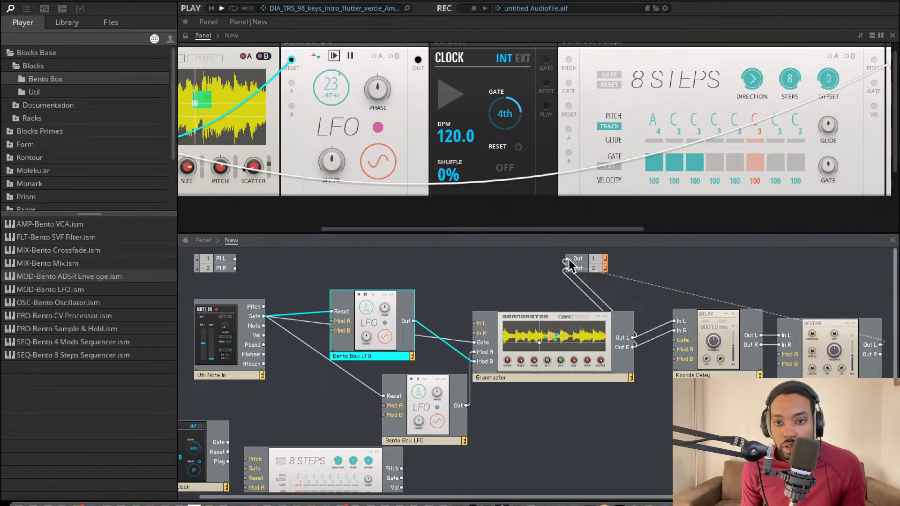
left_click_drag(882, 354, 614, 280)
left_click(656, 296)
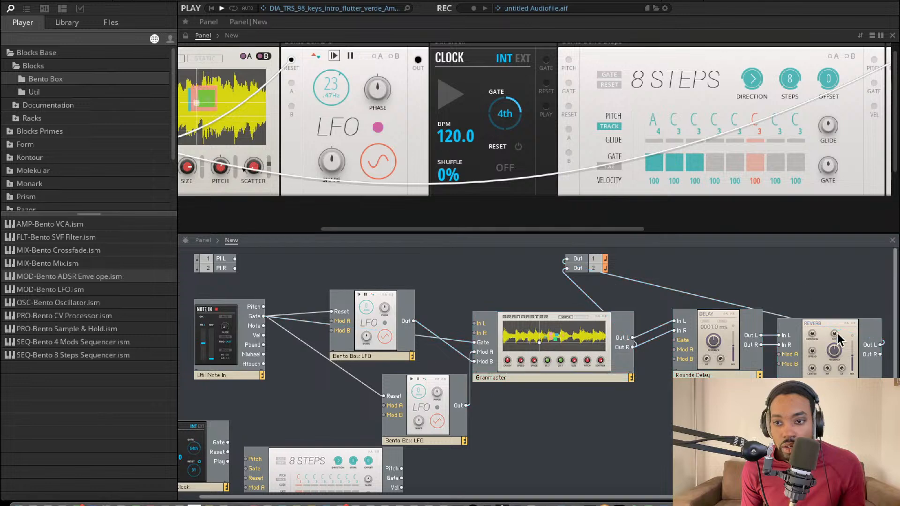
left_click_drag(880, 355, 543, 264)
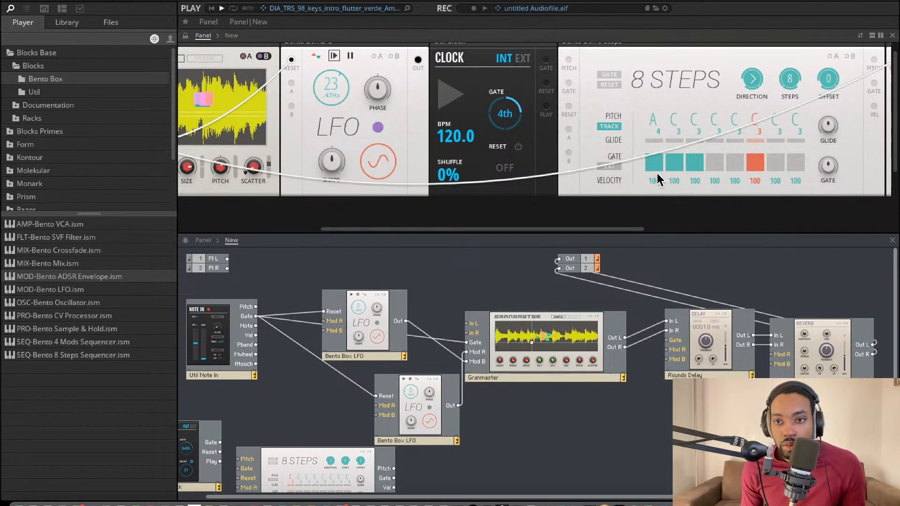
Step: Lower Granmaster's X position to shift the sample start earlier, and set Space to 16
scroll(544, 148, "left", 2)
scroll(396, 174, "left", 4)
scroll(397, 174, "left", 2)
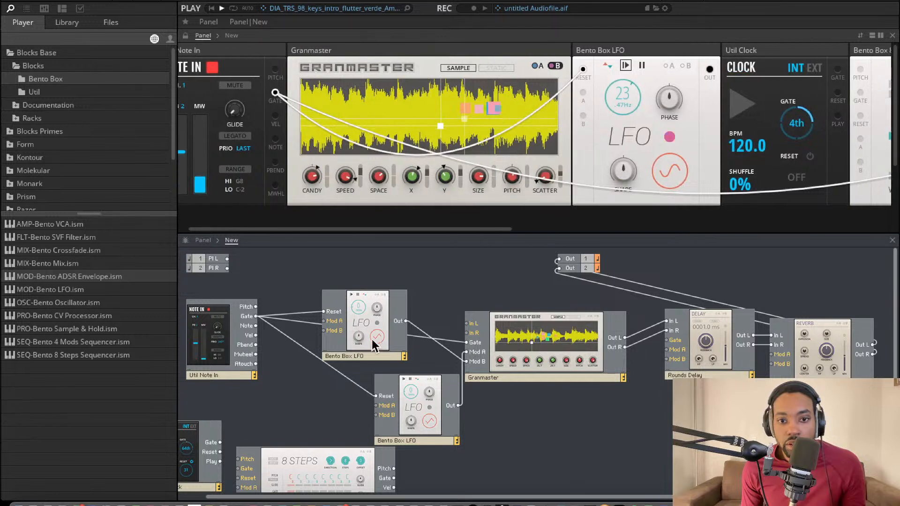
left_click_drag(411, 177, 412, 245)
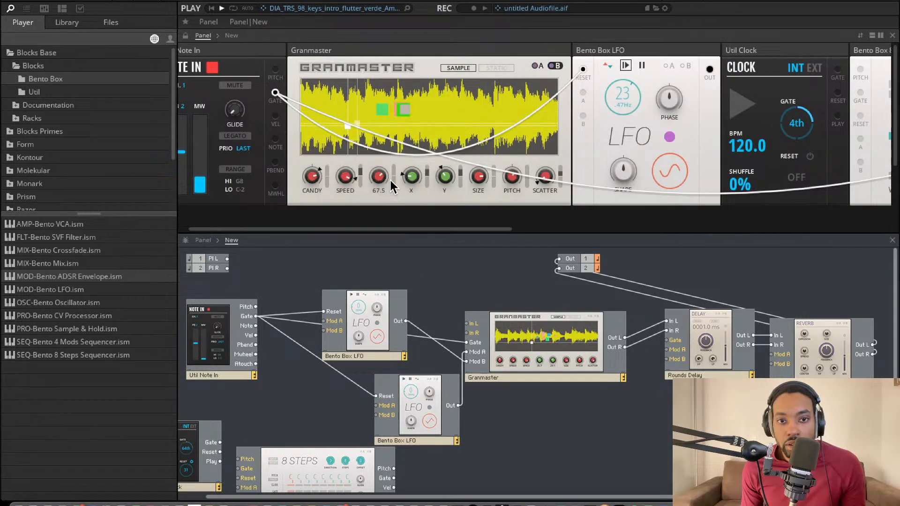
left_click_drag(381, 189, 381, 238)
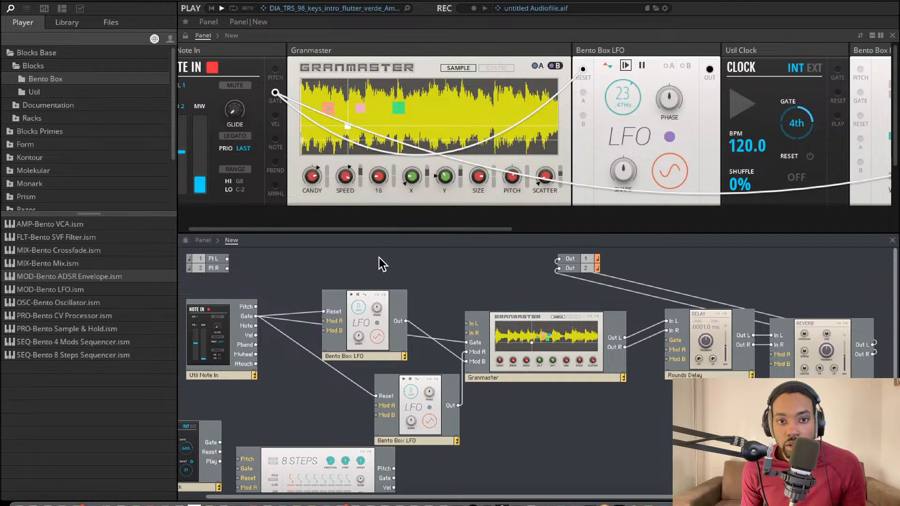
Step: Set Granmaster's Speed to -69.5, and hide and restore the audio player and recorder bar
mouse_move(345, 177)
left_mouse_down()
mouse_move(334, 268)
mouse_move(361, 142)
mouse_move(358, 241)
mouse_move(373, 243)
left_mouse_up()
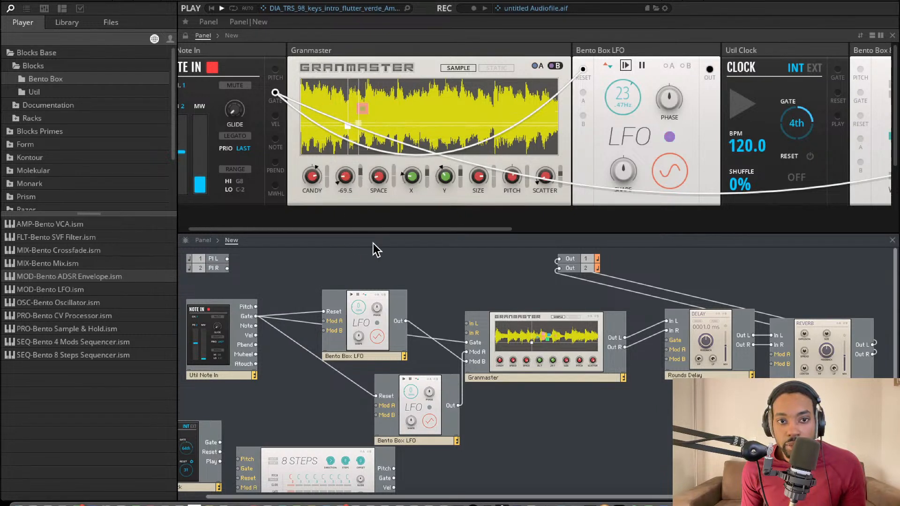
left_click(683, 1)
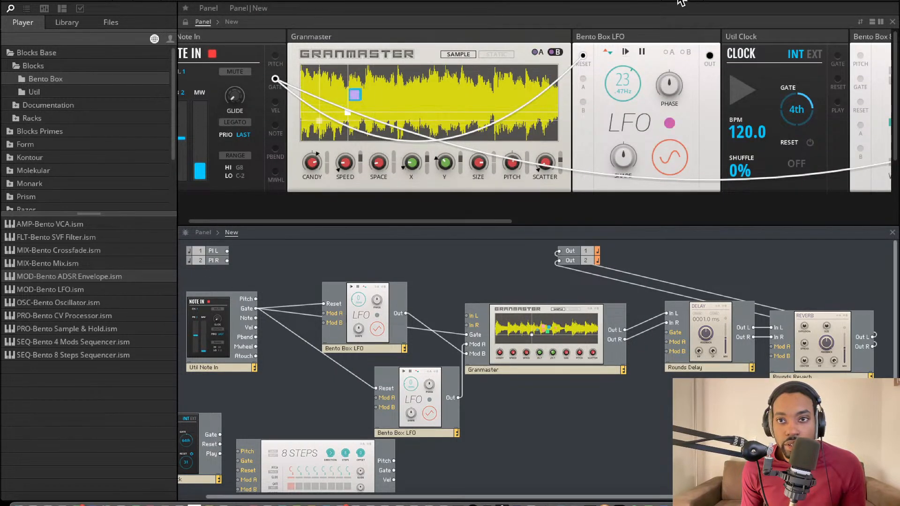
left_click(679, 3)
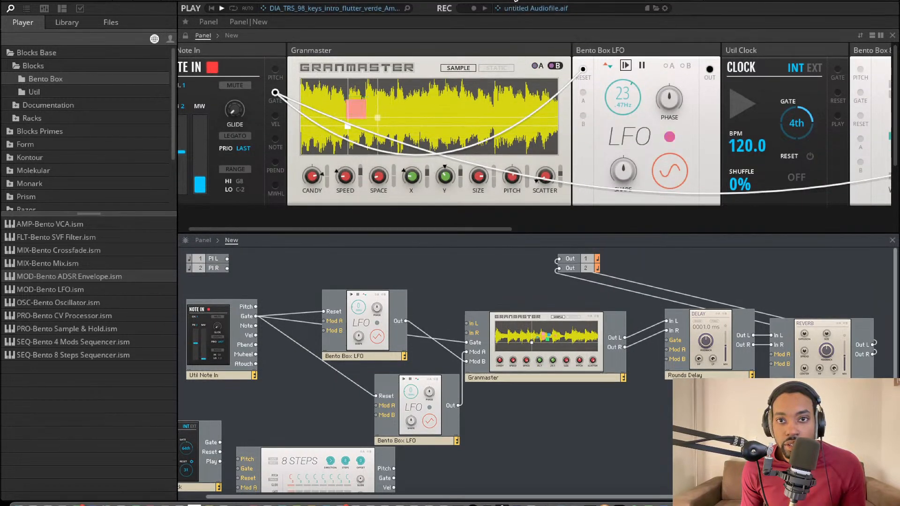
Step: Start creating a new recorder audio file and browse to Documents > PointBlankms_Resources-2024 > ADVSD_Projects 2024 for its location
left_click(477, 9)
left_click(464, 178)
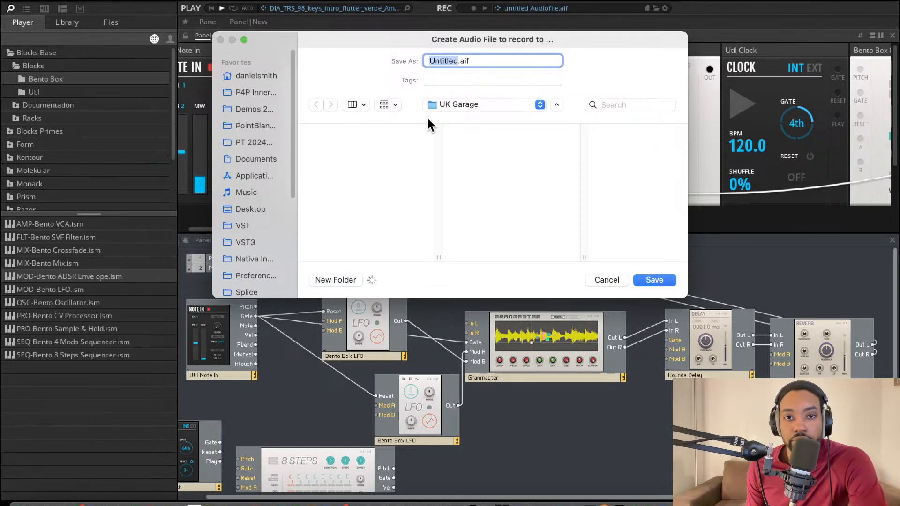
scroll(248, 187, "down", 1)
left_click(260, 159)
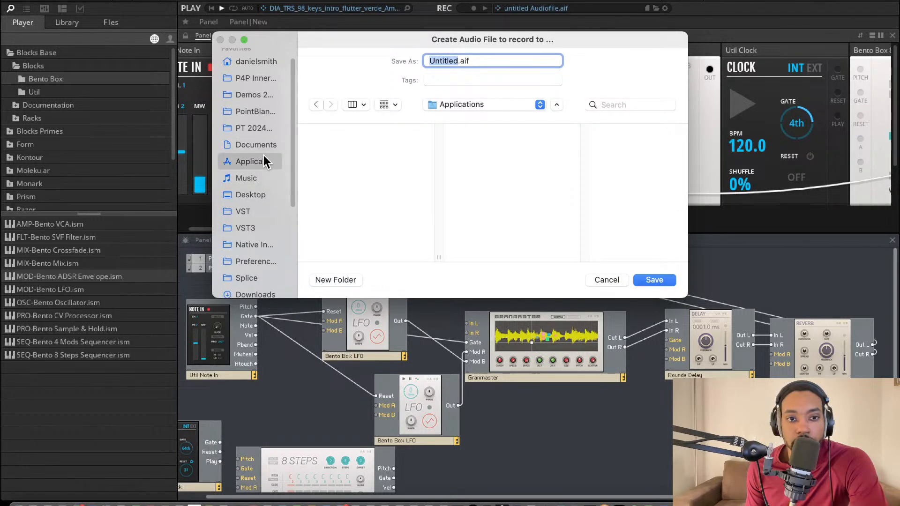
left_click(262, 146)
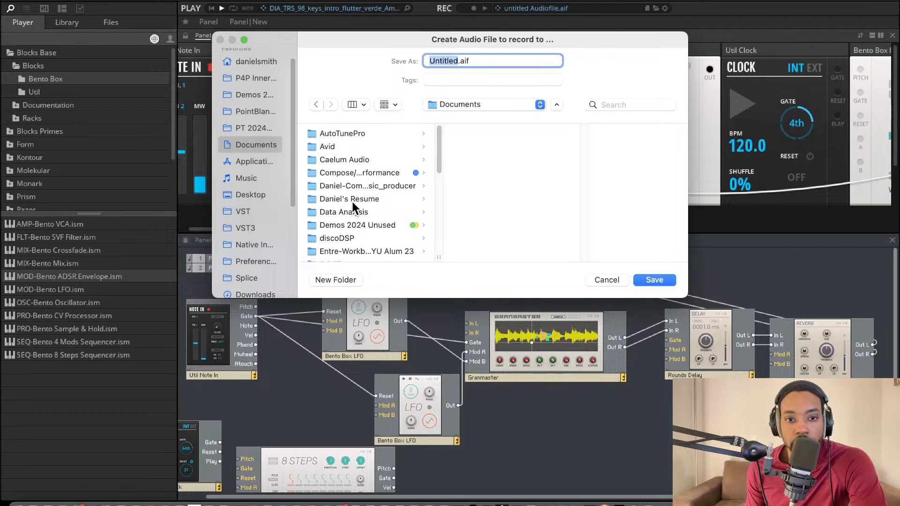
scroll(374, 213, "down", 10)
scroll(397, 219, "down", 10)
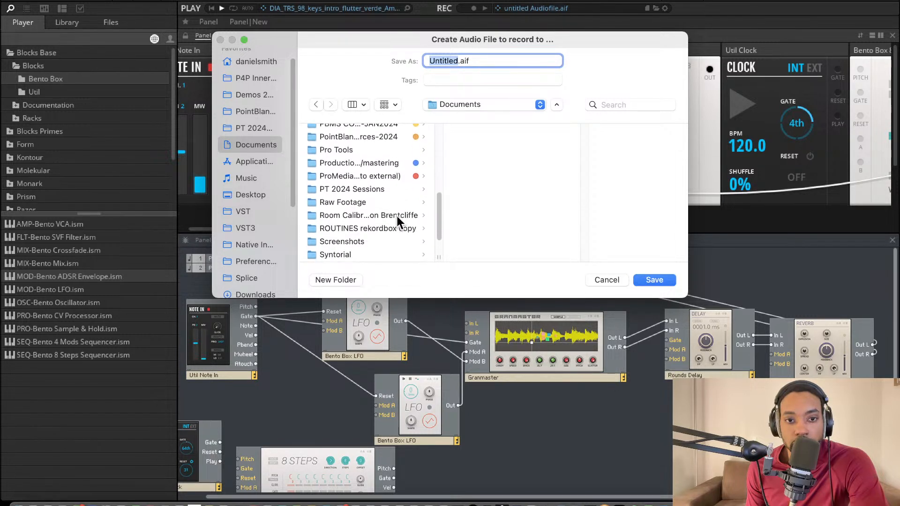
scroll(395, 215, "up", 5)
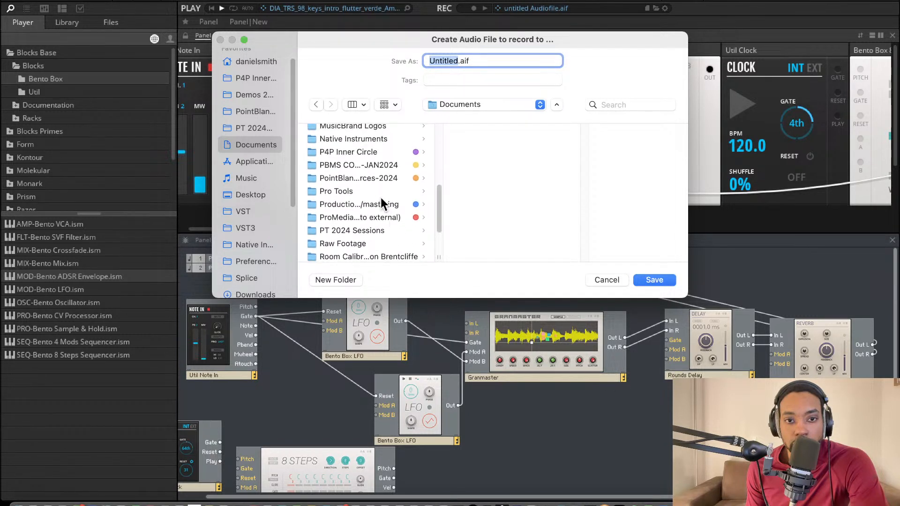
left_click(380, 178)
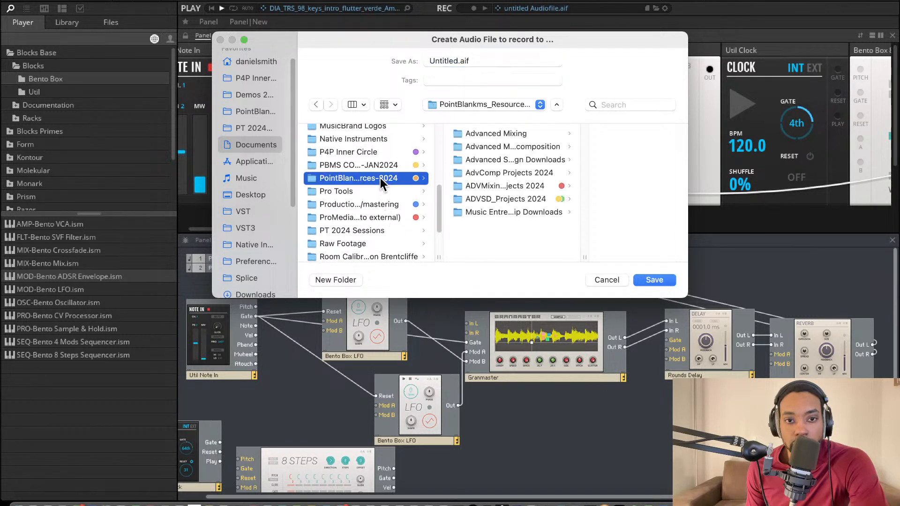
left_click(516, 196)
Step: Choose the Atmospherics folder inside Custom Sound Library 1A 2023 > Samples as the recording's destination
scroll(611, 186, "down", 3)
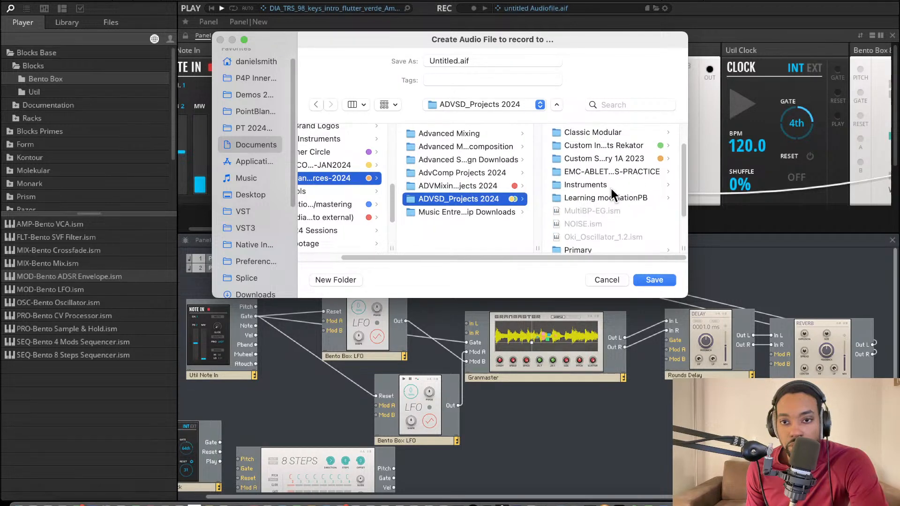
scroll(611, 186, "down", 5)
scroll(611, 187, "up", 8)
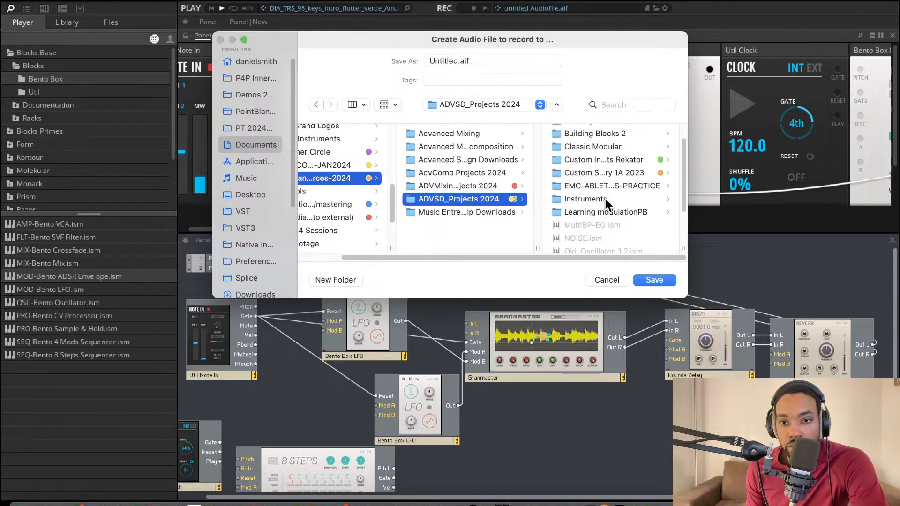
scroll(606, 198, "up", 3)
scroll(605, 195, "left", 2)
scroll(611, 187, "right", 2)
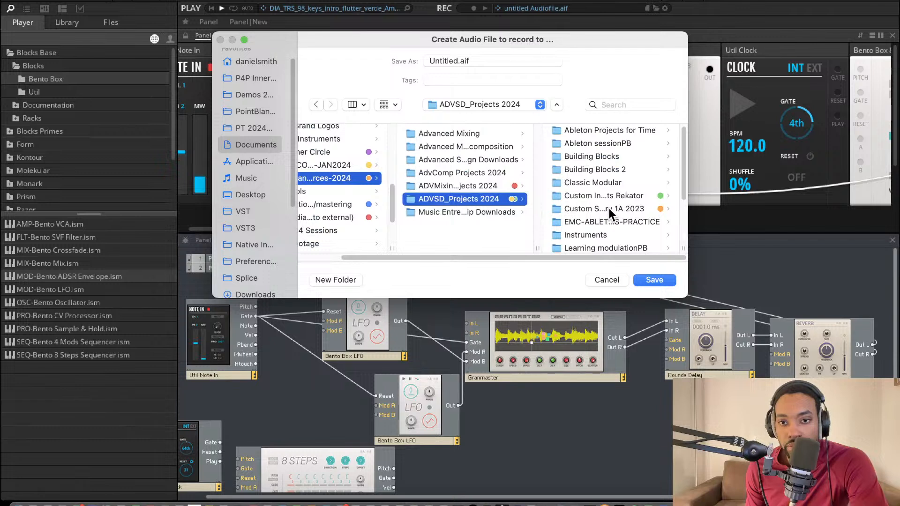
left_click(608, 207)
left_click(578, 134)
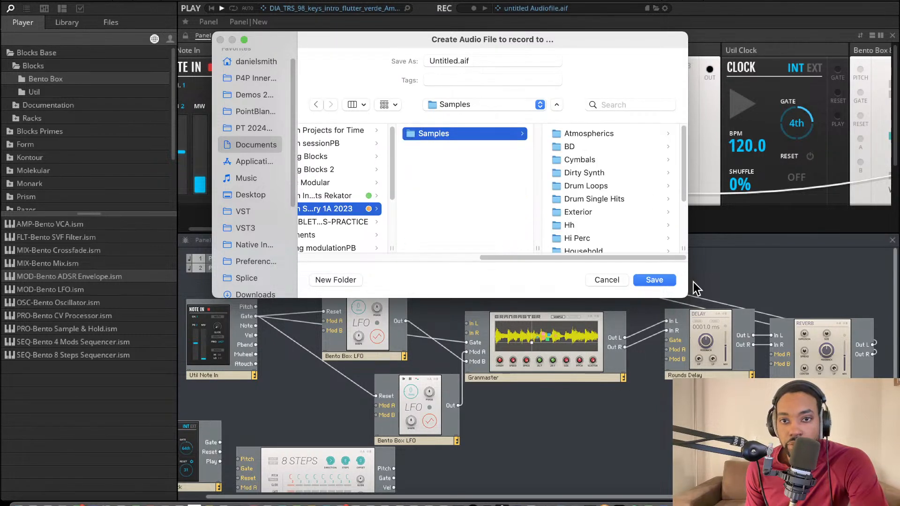
scroll(595, 183, "down", 5)
scroll(589, 185, "up", 6)
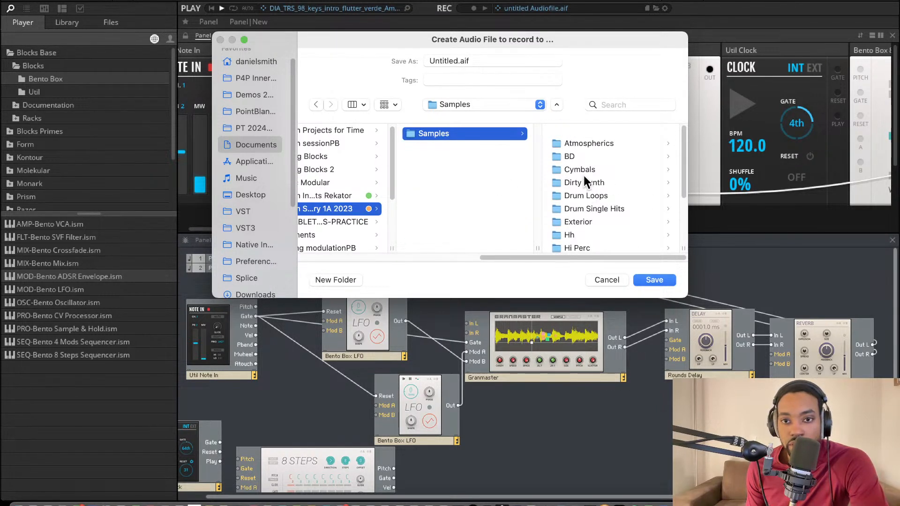
scroll(426, 186, "right", 1)
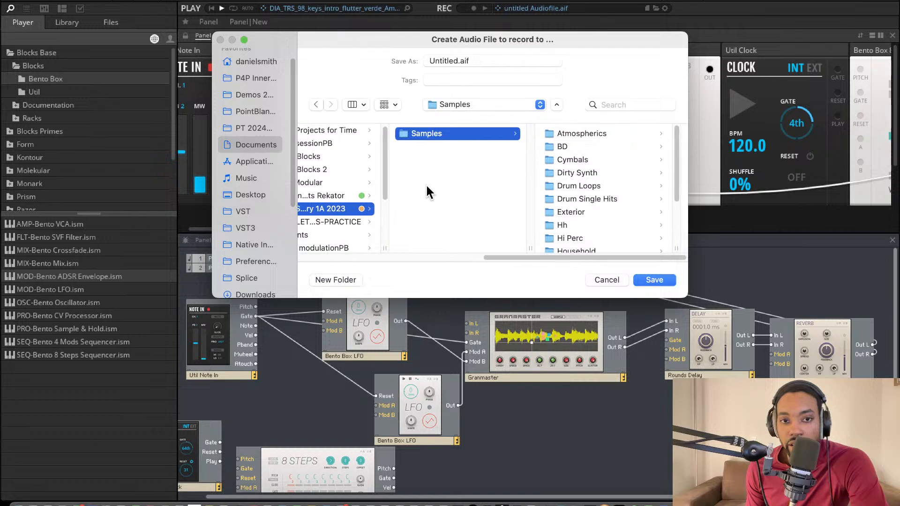
scroll(597, 211, "down", 4)
scroll(600, 211, "up", 4)
scroll(600, 210, "left", 2)
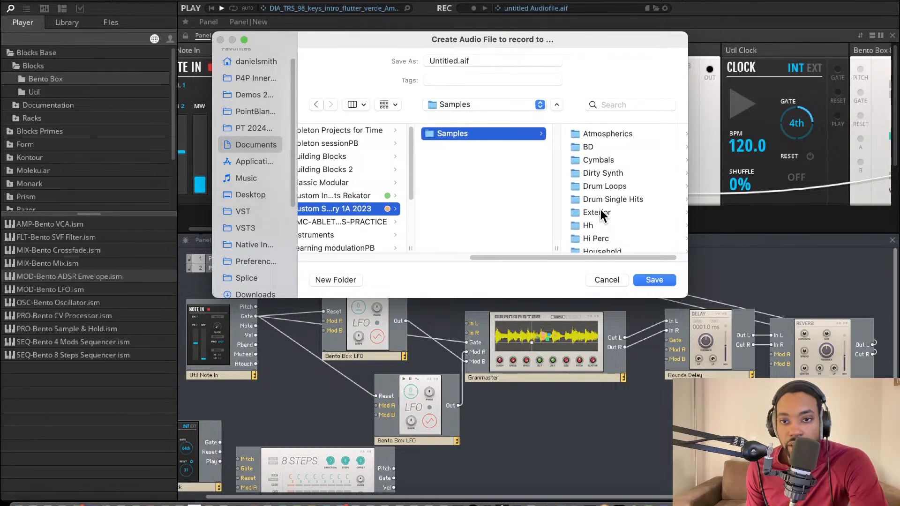
left_click(611, 133)
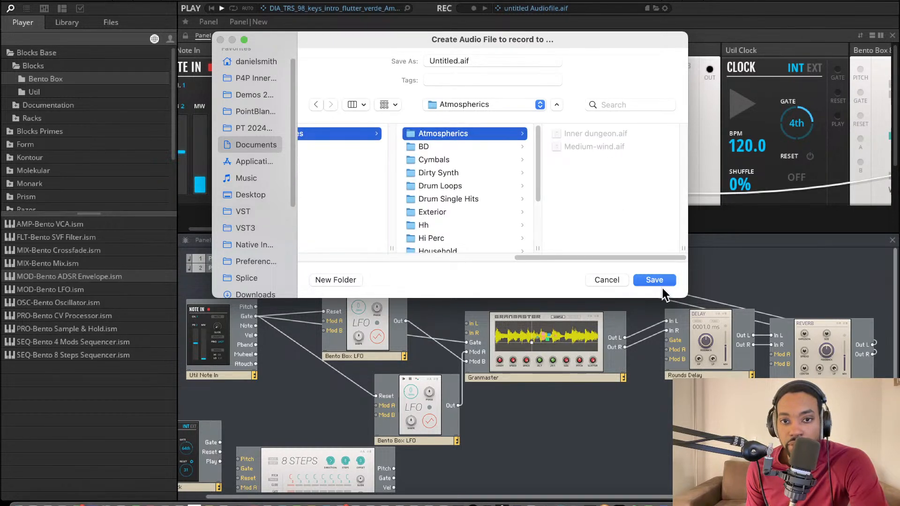
Step: Name the recording file "Dark tide" and save it
double_click(457, 60)
key("BackSpace")
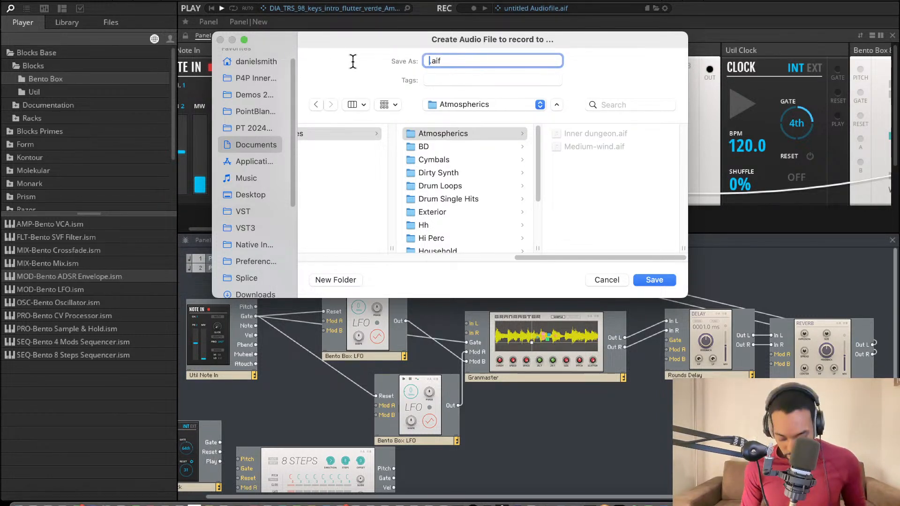
type("Darktide")
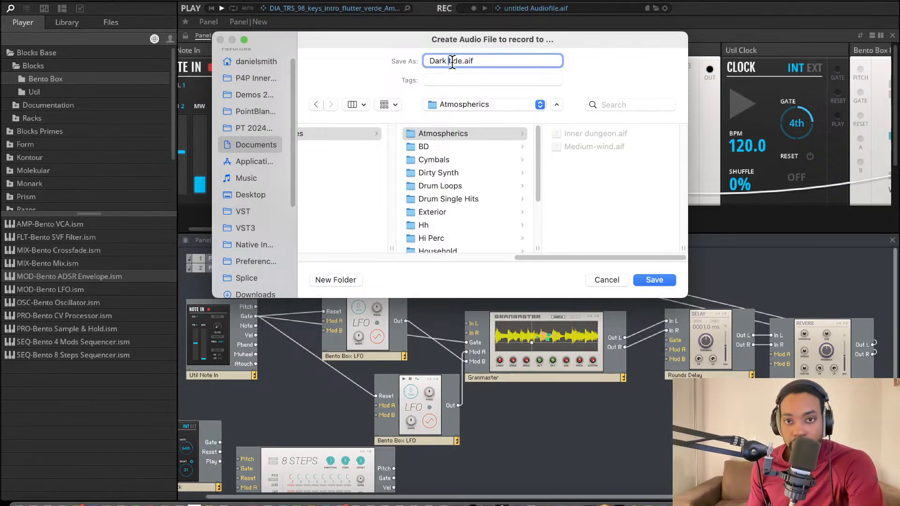
left_click(649, 280)
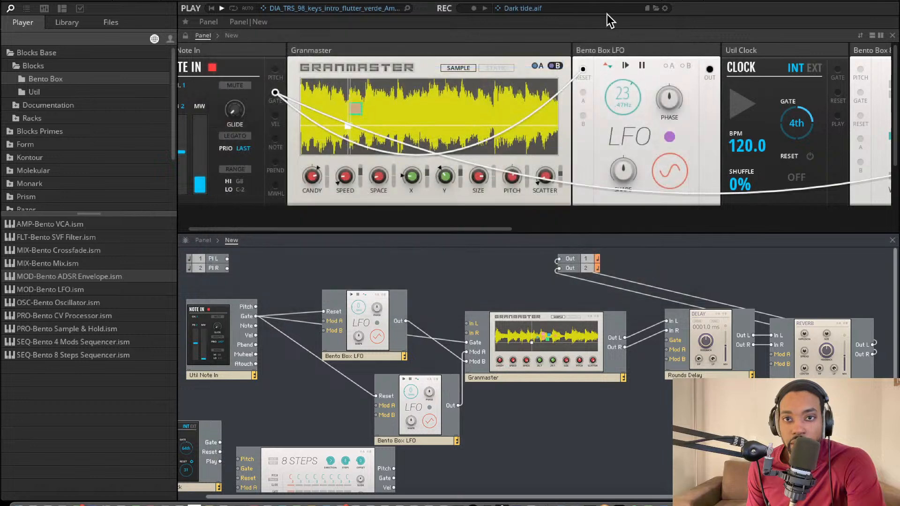
Step: Start recording the patch's output, and set Granmaster's Speed to -86.7 and Space to 12.5 during the take
left_click(474, 8)
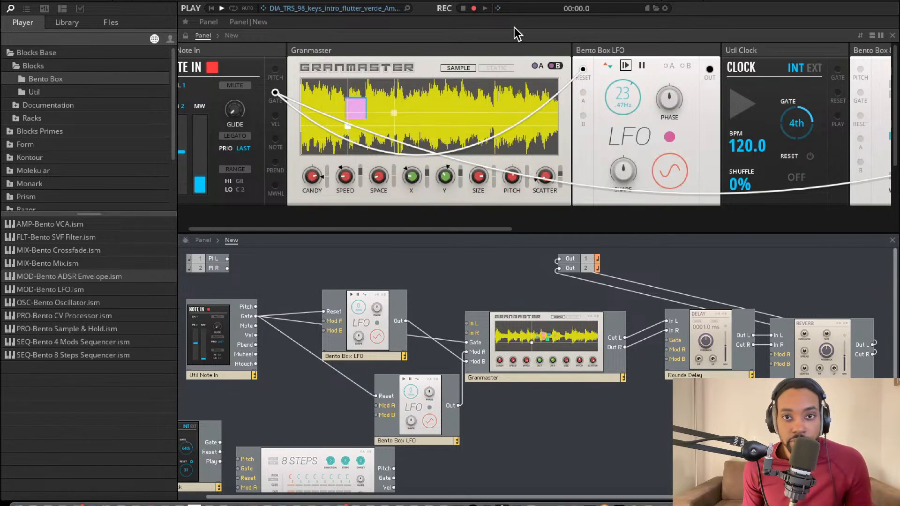
left_click(485, 8)
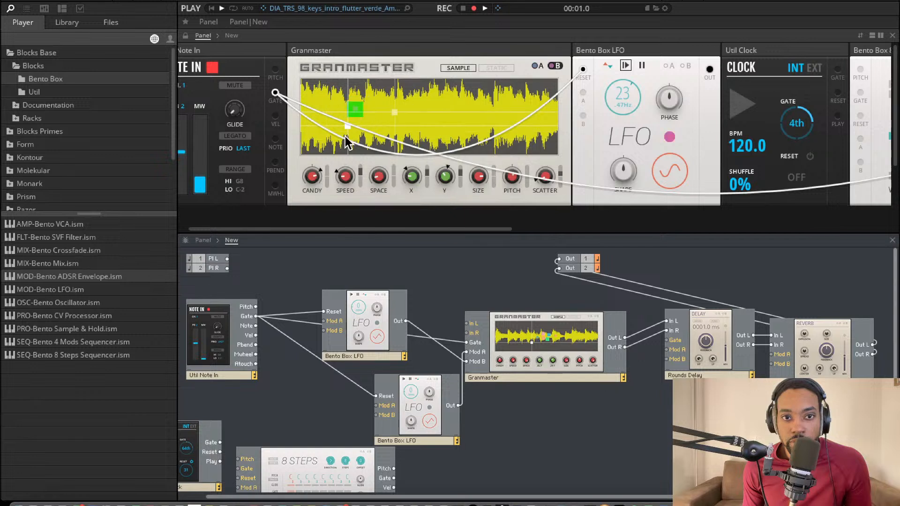
left_click_drag(344, 174, 372, 81)
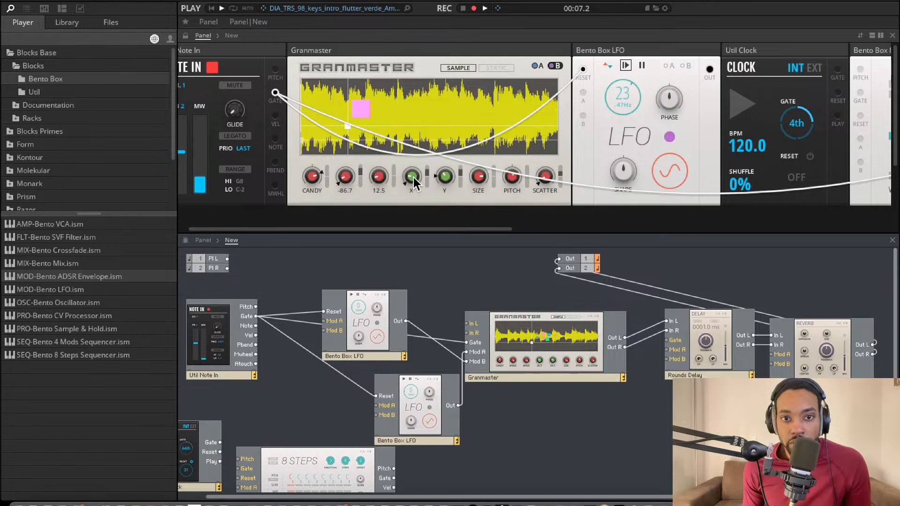
Step: Raise Granmaster's X position, adjust its Pitch and Size, and stop the recording
left_click_drag(412, 177, 408, 121)
left_click_drag(522, 167, 486, 215)
left_click_drag(478, 177, 442, 204)
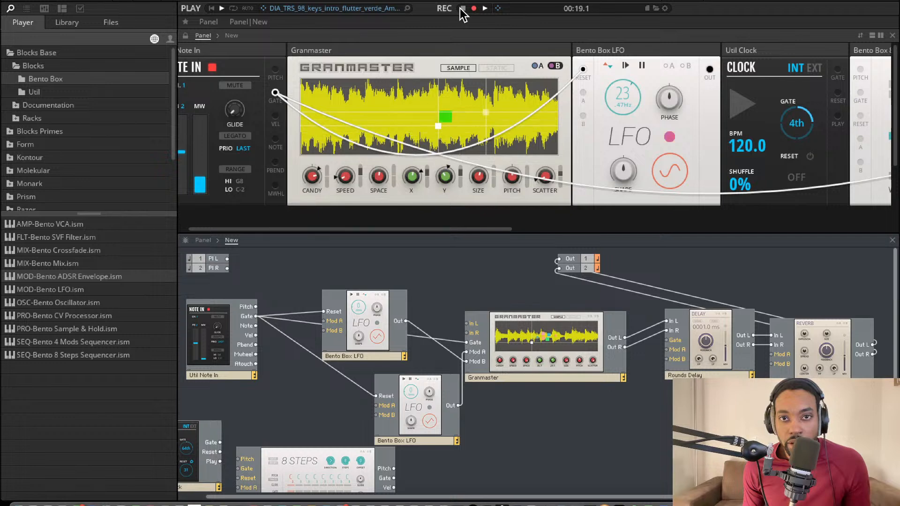
left_click(461, 9)
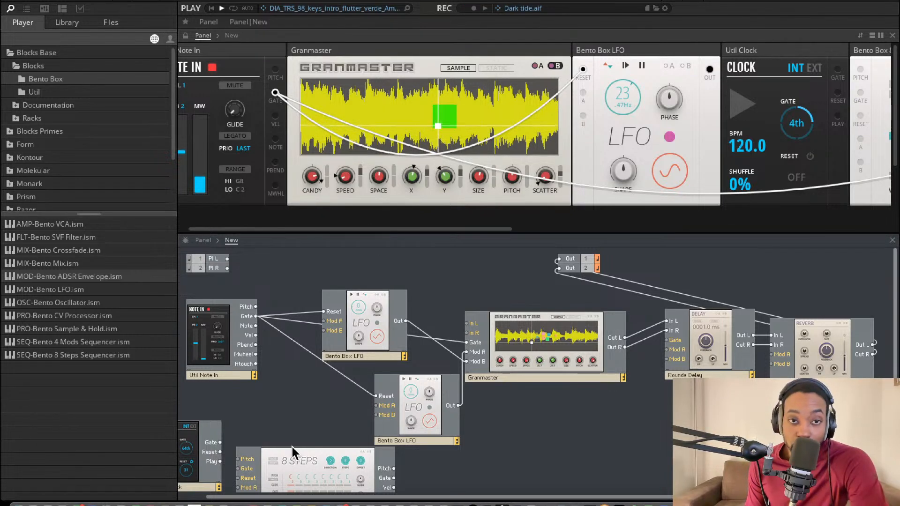
Step: Switch to Finder and go to ADVSD_Projects 2024 inside Documents > PointBlankms_Resources-2024
left_click(16, 503)
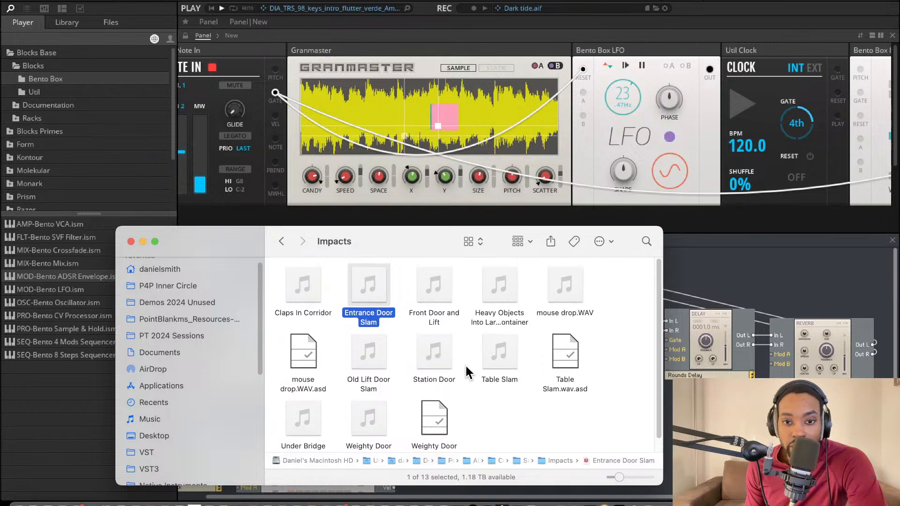
left_click(609, 331)
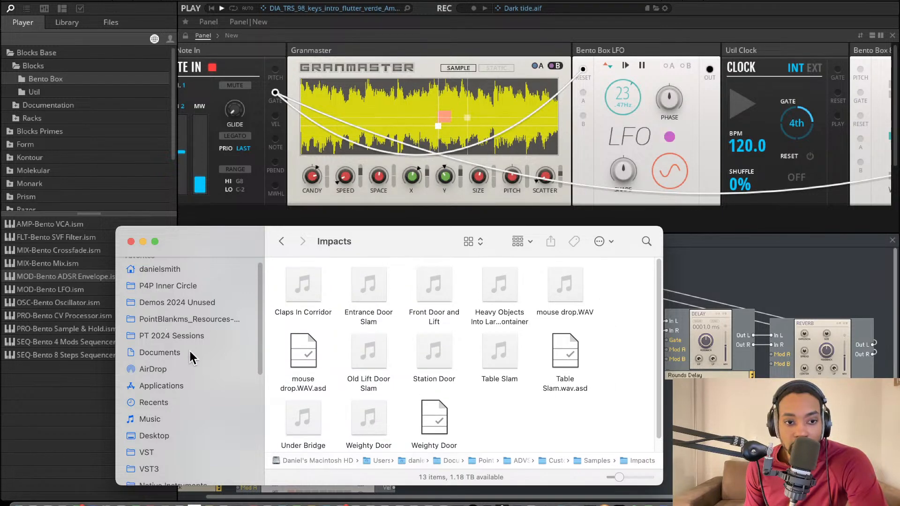
left_click(178, 356)
scroll(439, 334, "down", 1)
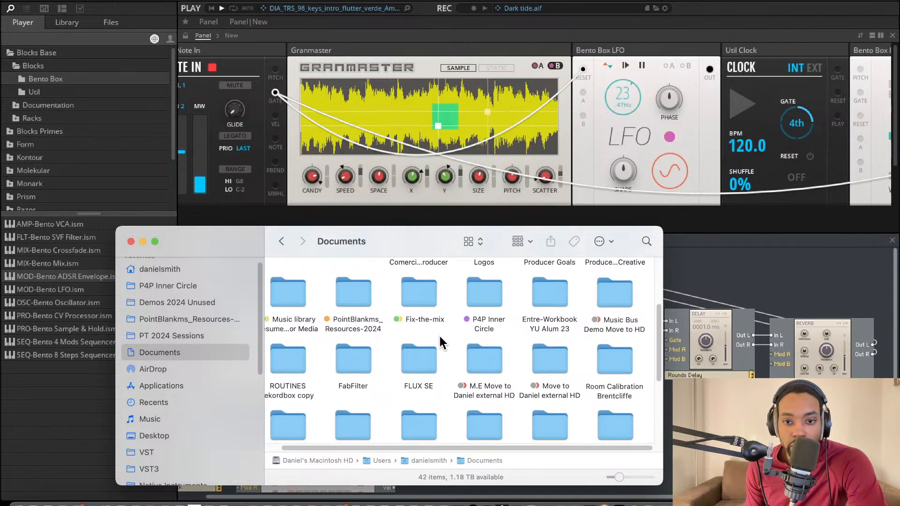
scroll(439, 334, "up", 1)
double_click(370, 314)
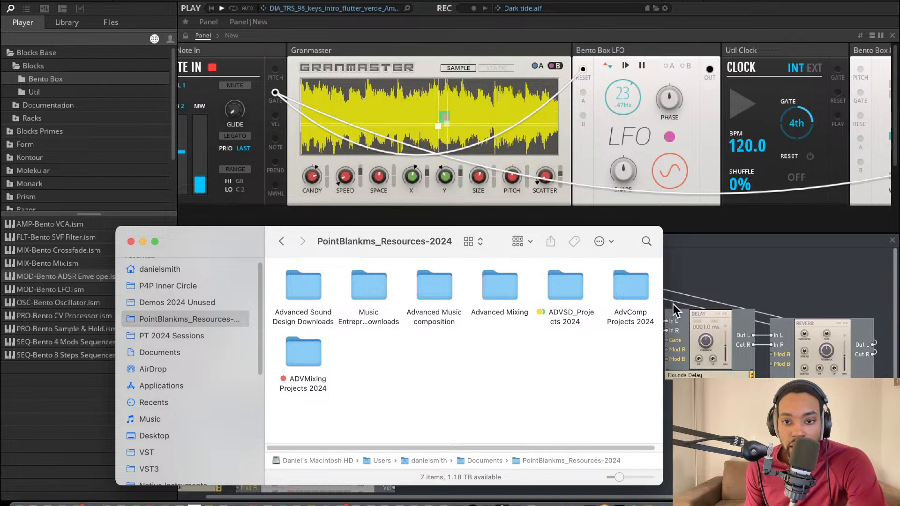
double_click(573, 291)
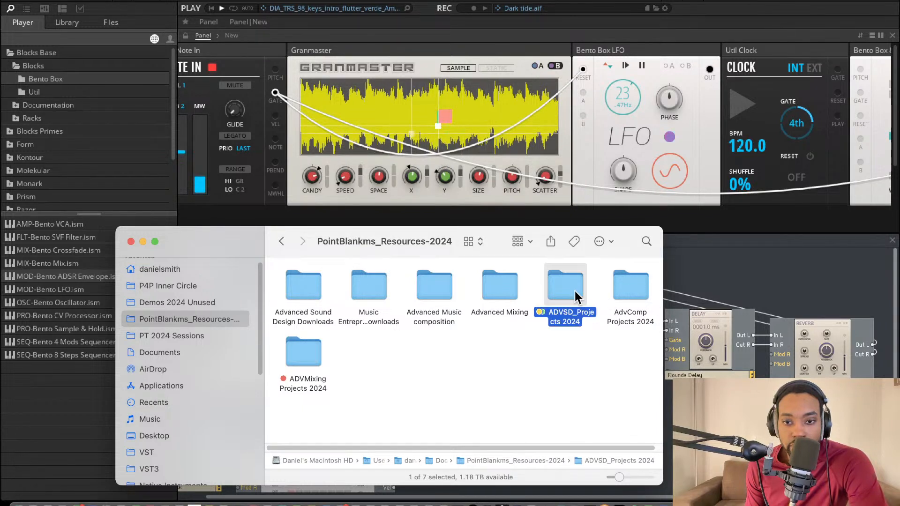
Step: Open the Atmospherics folder inside Custom Sound Library 1A 2023 > Samples
double_click(612, 342)
double_click(304, 285)
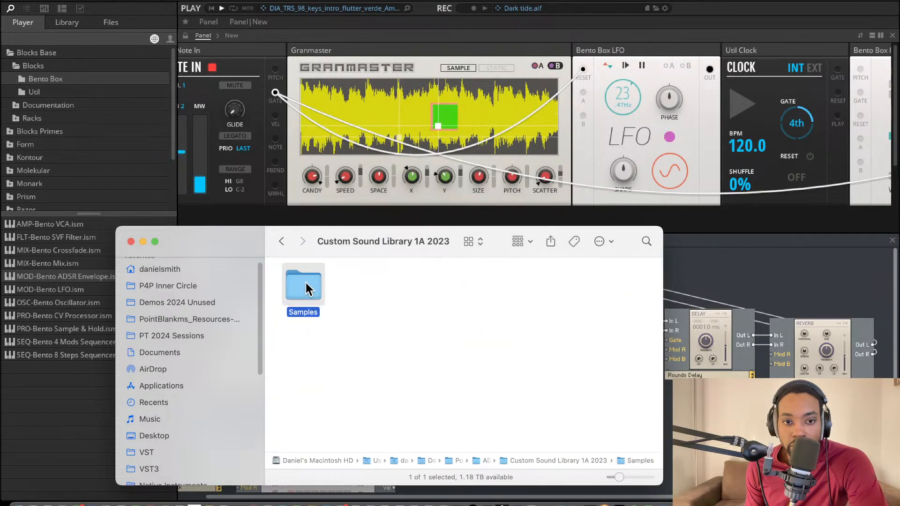
scroll(451, 378, "down", 2)
scroll(450, 376, "up", 2)
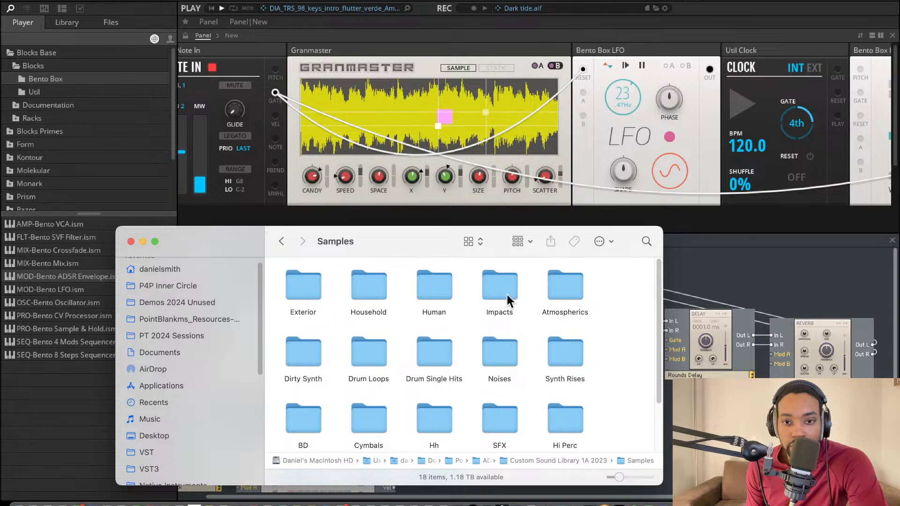
double_click(572, 291)
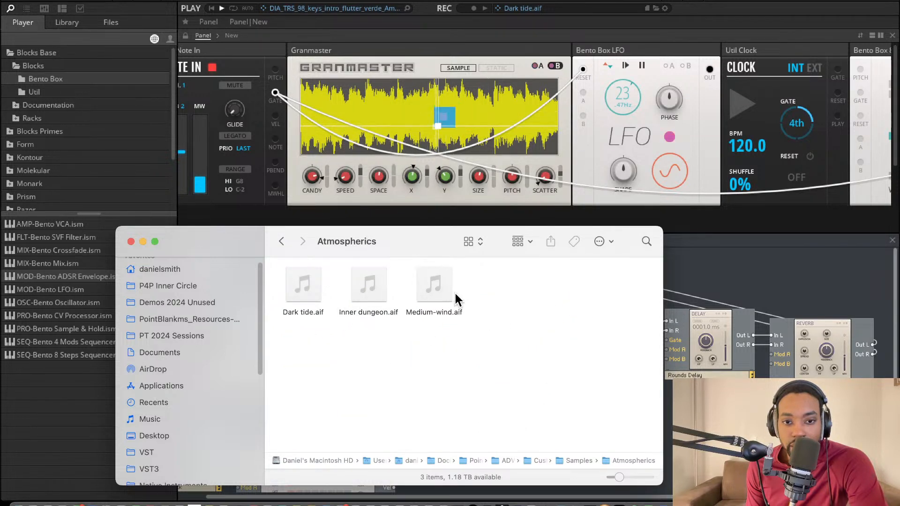
Step: Play back Dark tide.aif in Finder to check the recorded sound
left_click(304, 283)
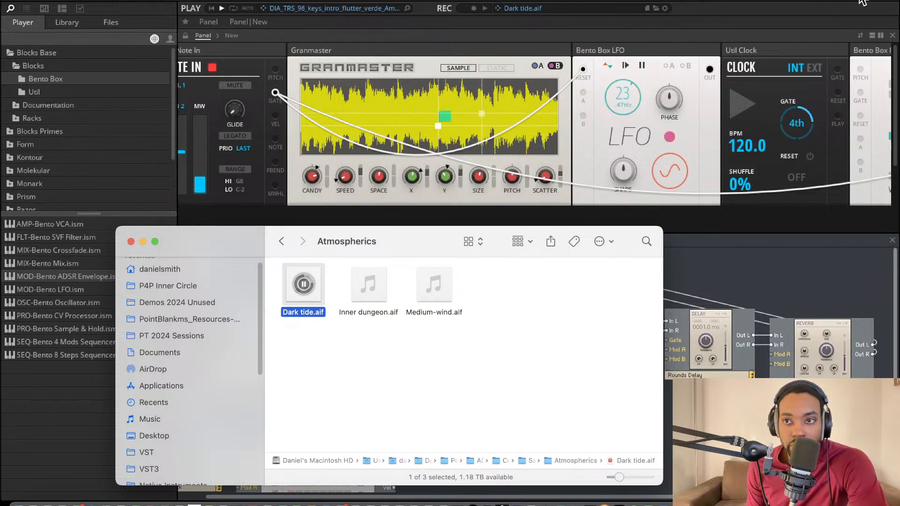
left_click(705, 155)
left_click(21, 502)
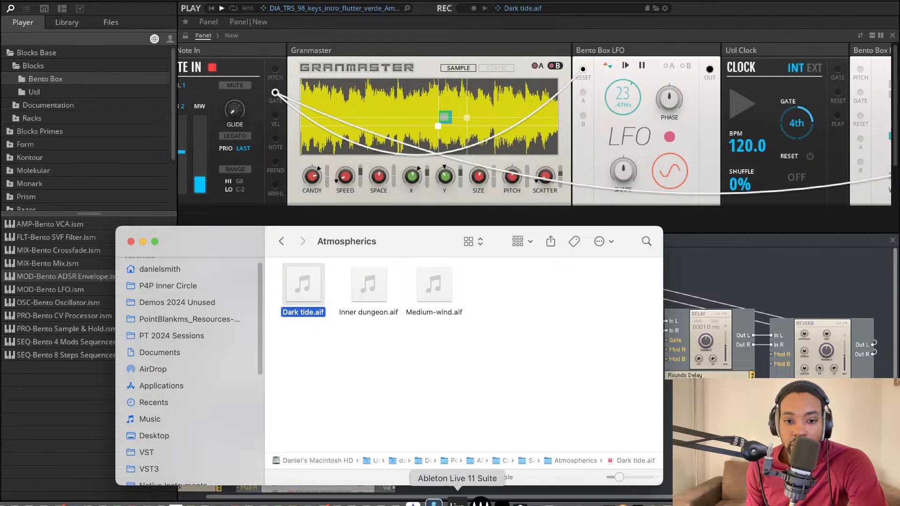
Step: Switch to Ableton Live and add Dark tide.aif from Finder's Atmospherics folder to a new audio track below MPC DRUMS
right_click(458, 502)
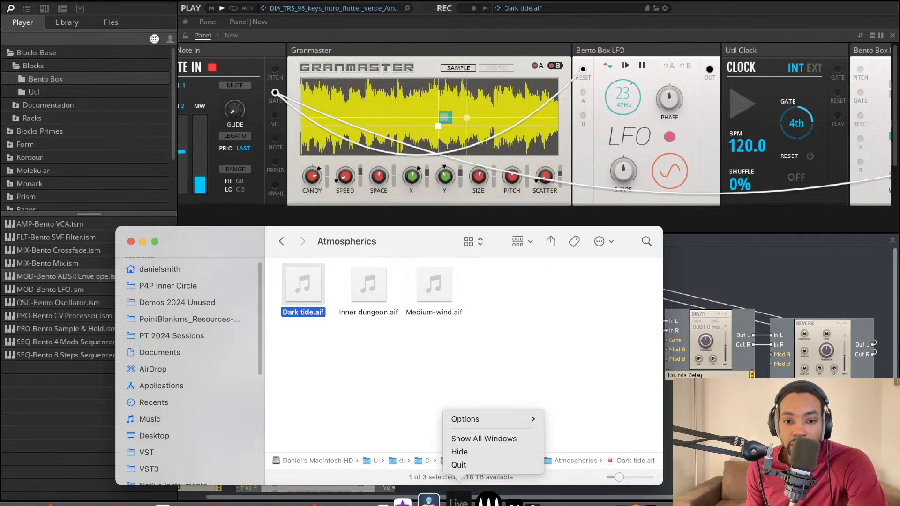
left_click(475, 440)
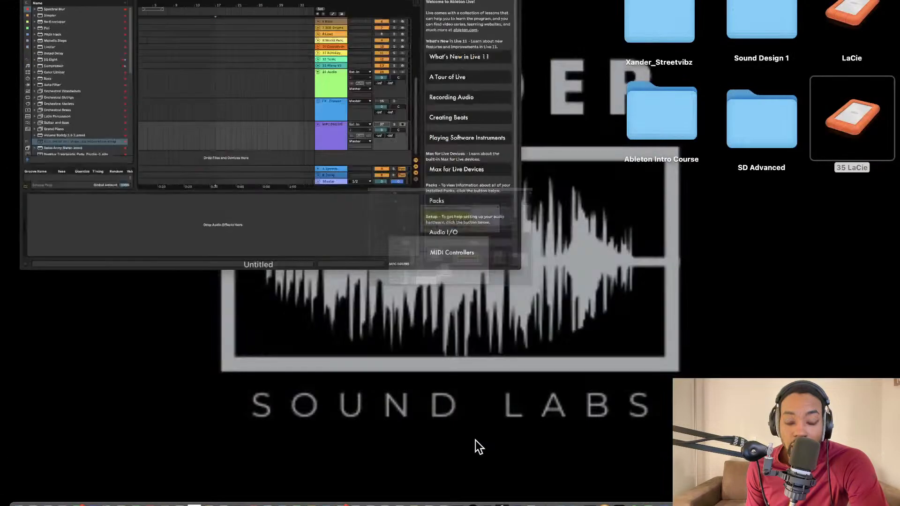
left_click(324, 207)
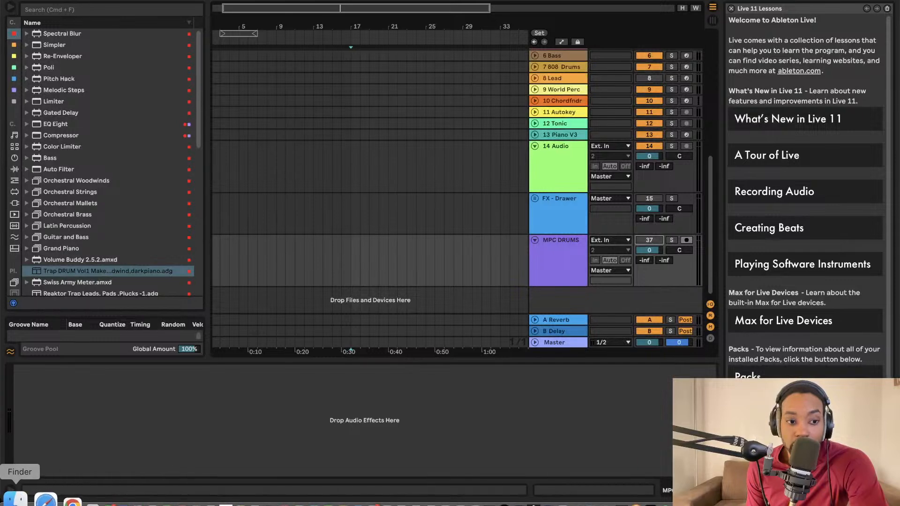
left_click(35, 500)
left_click_drag(373, 244, 628, 323)
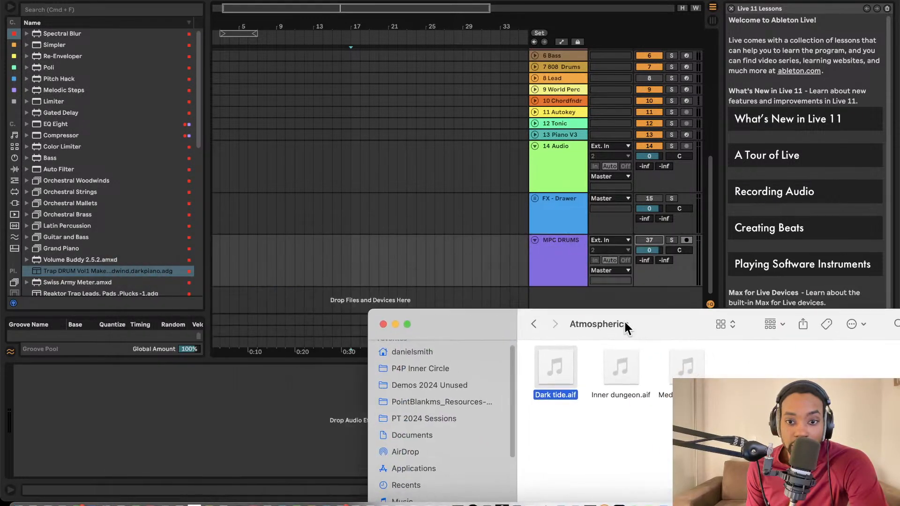
left_click_drag(556, 368, 336, 287)
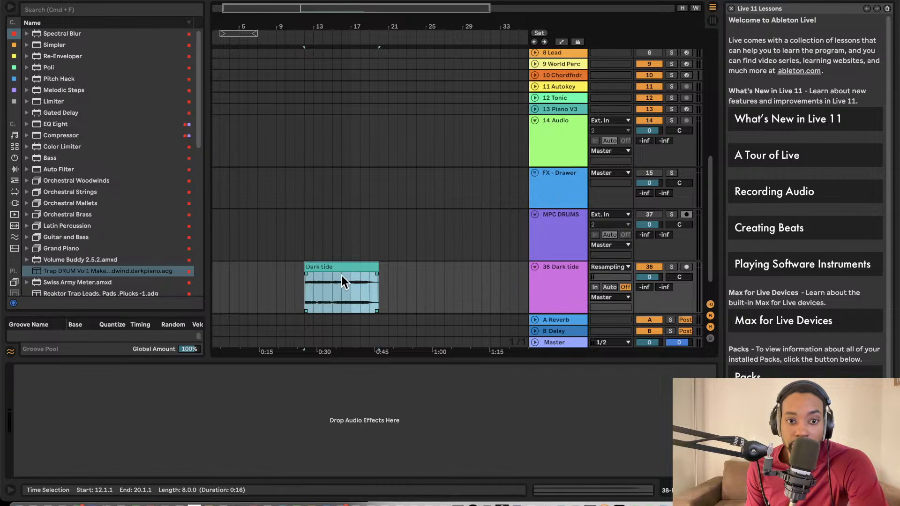
Step: Leave the Dark tide track disarmed for recording, play its clip from the start, and open the clip's sample view
left_click(336, 272)
left_click(337, 267)
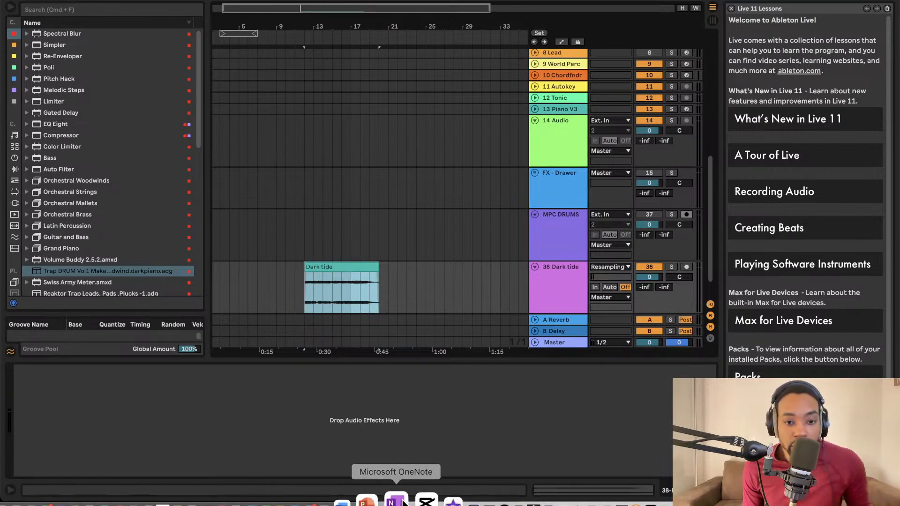
left_click_drag(694, 262, 693, 268)
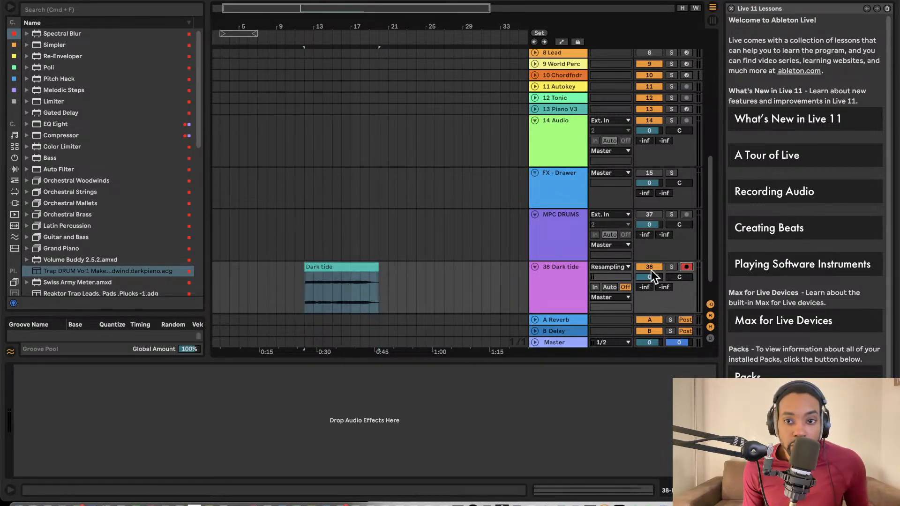
left_click(311, 267)
left_click(687, 267)
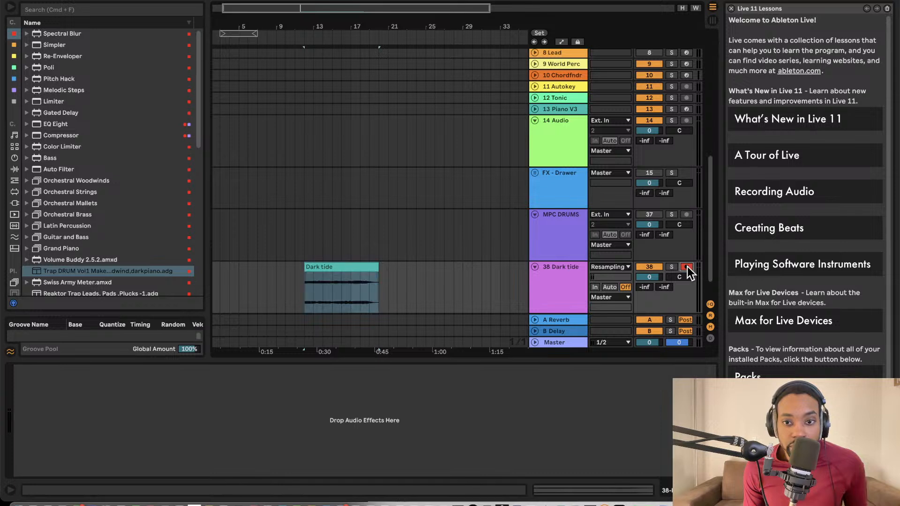
left_click(615, 269)
left_click(618, 270)
left_click(314, 266)
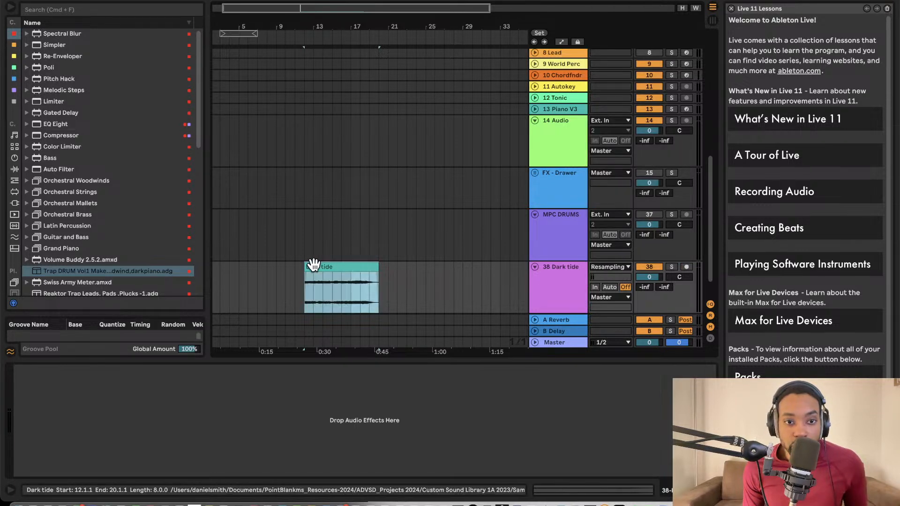
key("space")
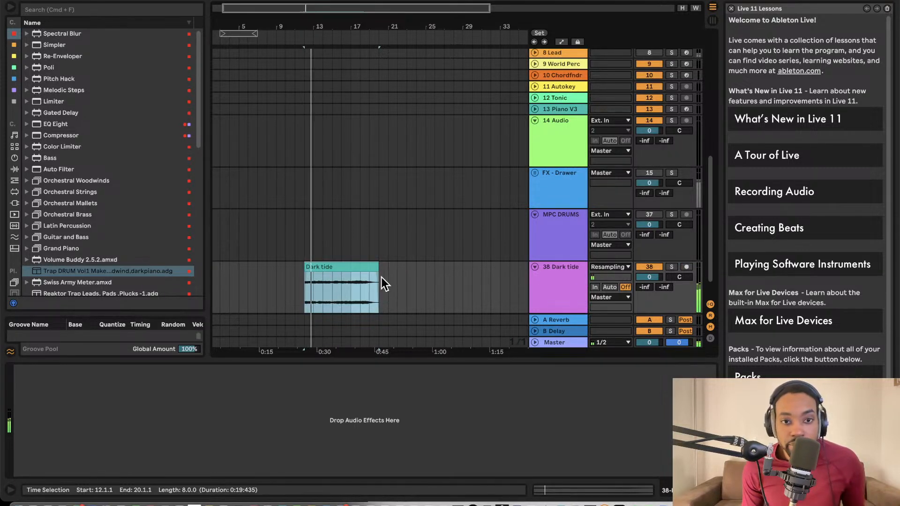
double_click(353, 268)
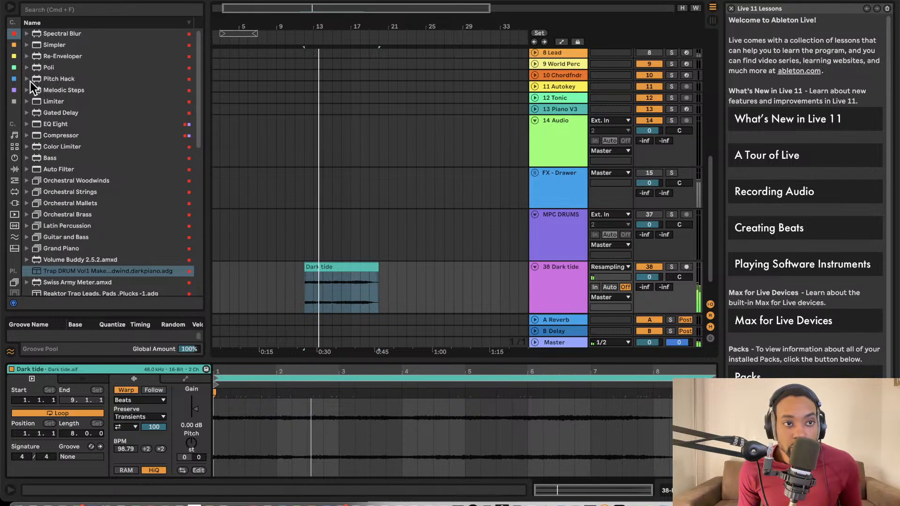
Step: Search the browser for simpler and loop the arrangement over the Dark tide clip
left_click(62, 12)
type("simpler")
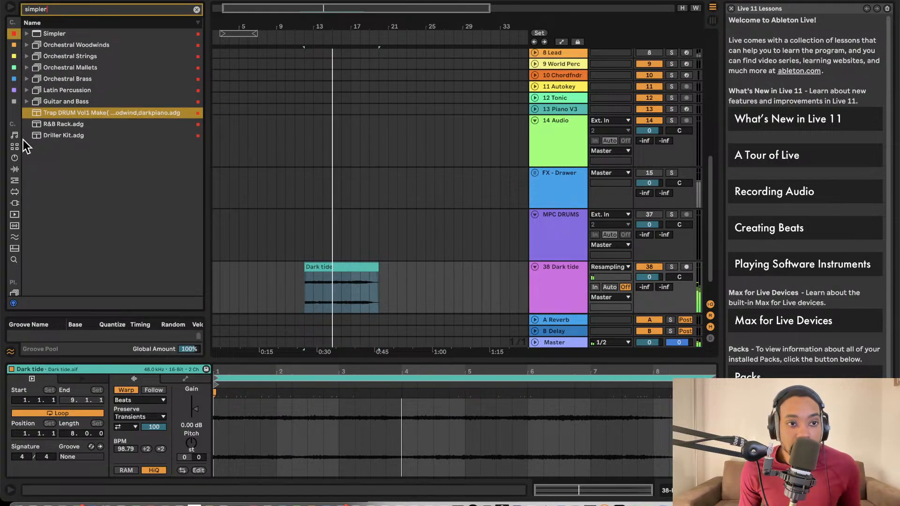
left_click(15, 195)
left_click(14, 202)
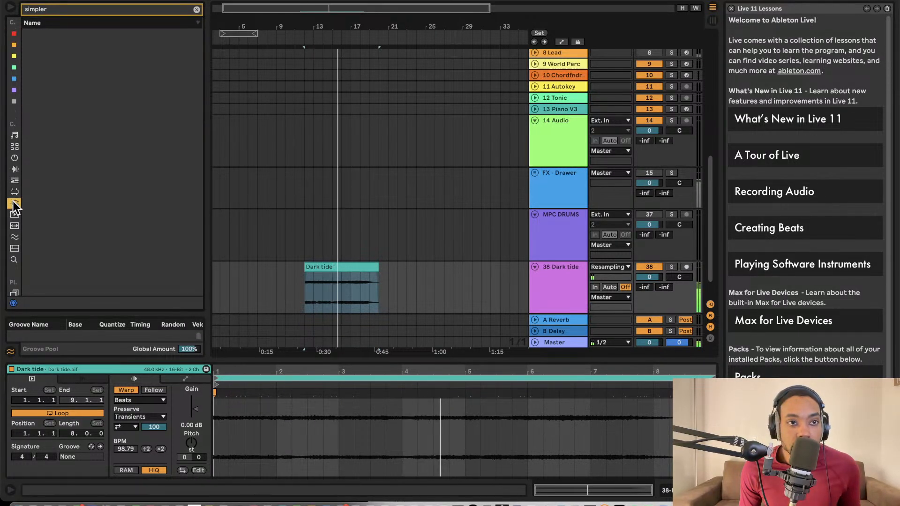
left_click(345, 267)
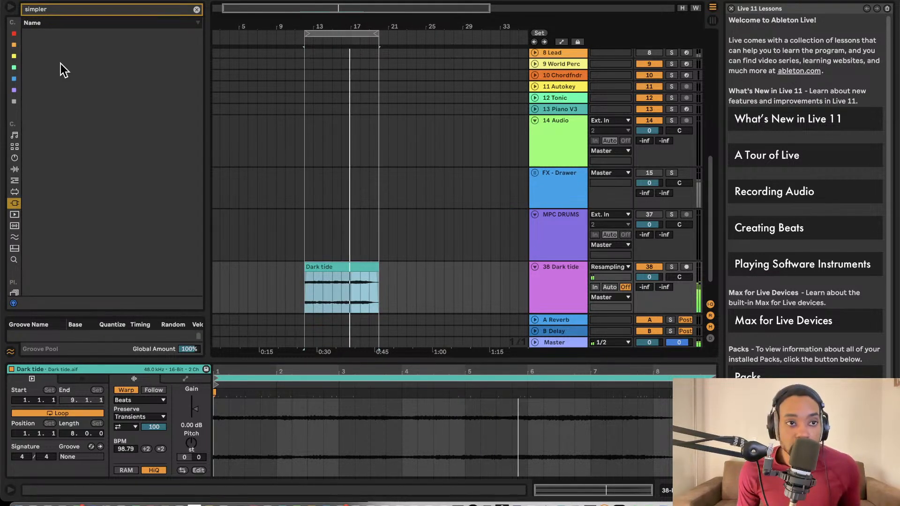
Step: Search the Sounds and Audio Effects categories for simpler, then clear the search
left_click(14, 135)
double_click(42, 8)
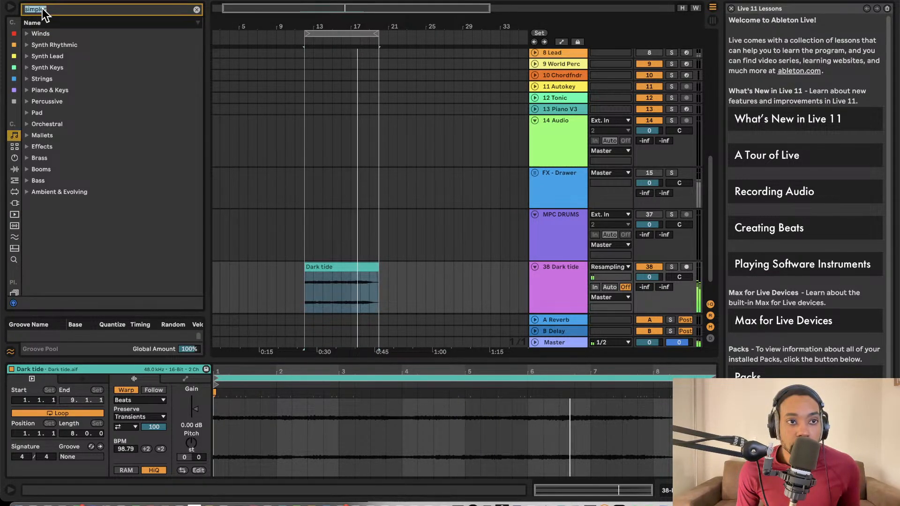
key("BackSpace")
key("XF86AudioRaiseVolume")
type("simpler")
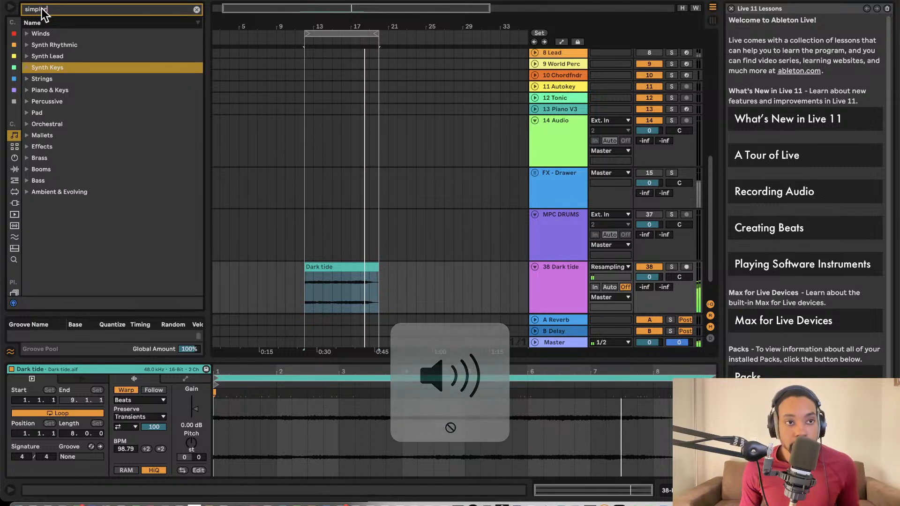
left_click(14, 157)
left_click(15, 169)
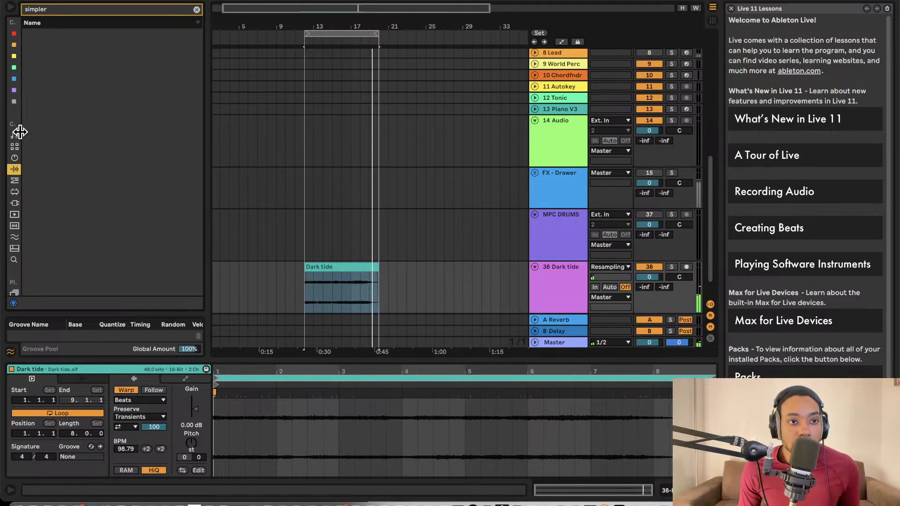
left_click(101, 9)
key("BackSpace")
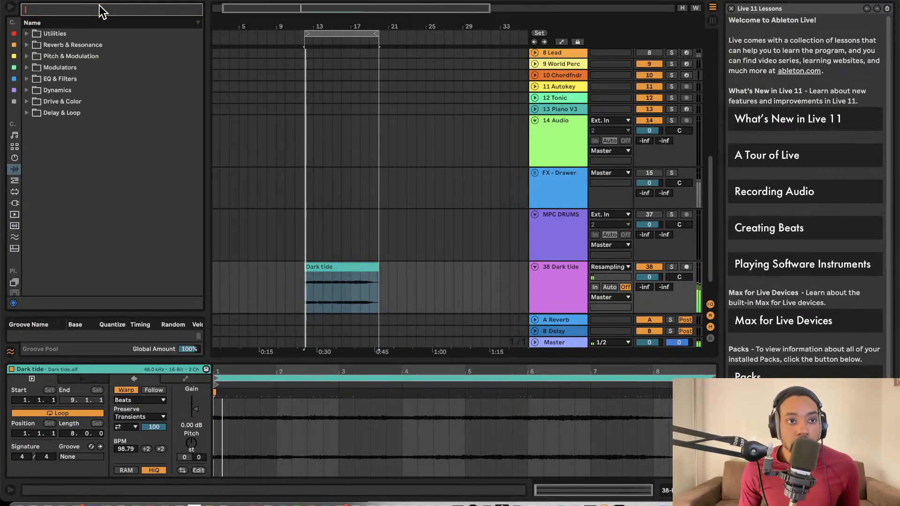
Step: Stop playback and find the Instruments category among the browser's device categories
left_click(277, 141)
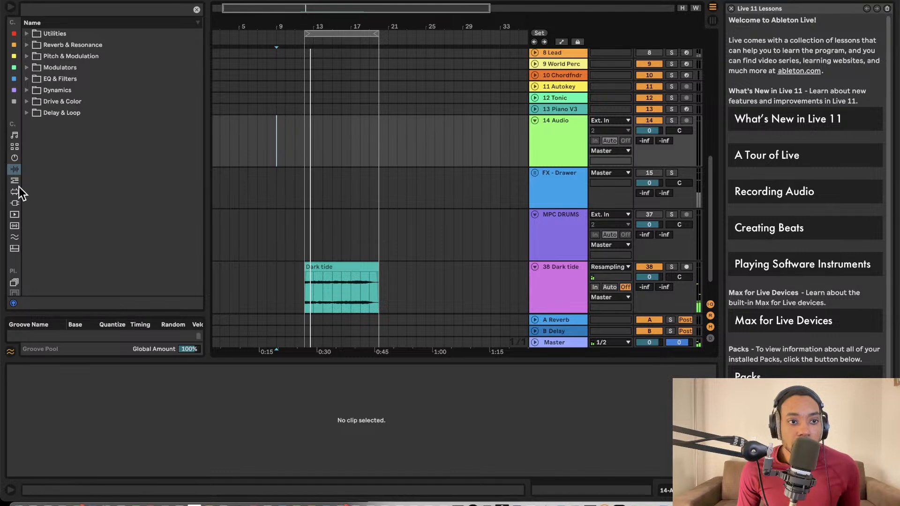
left_click(15, 203)
left_click(14, 170)
left_click(15, 157)
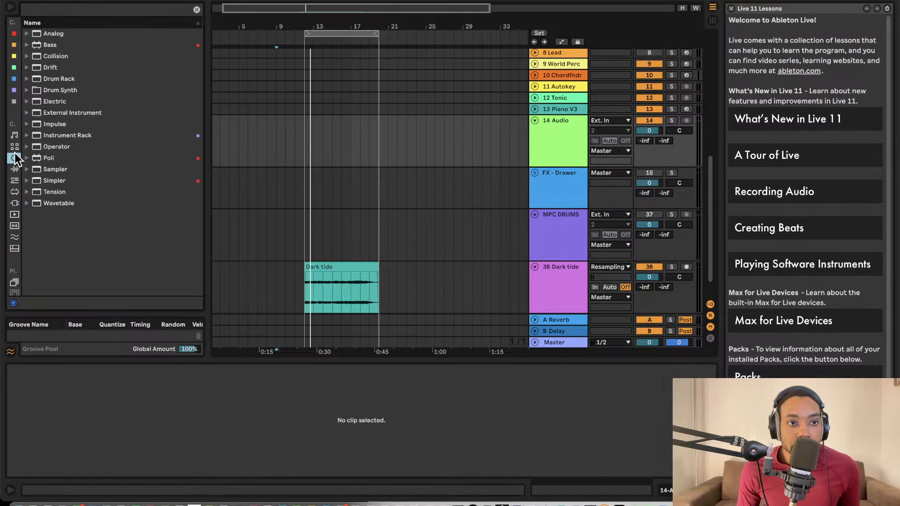
left_click(15, 169)
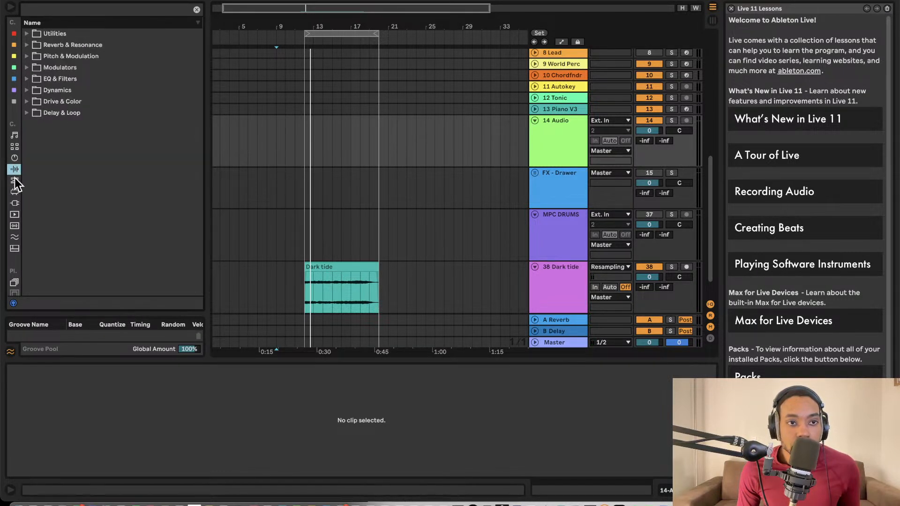
left_click(15, 180)
left_click(14, 157)
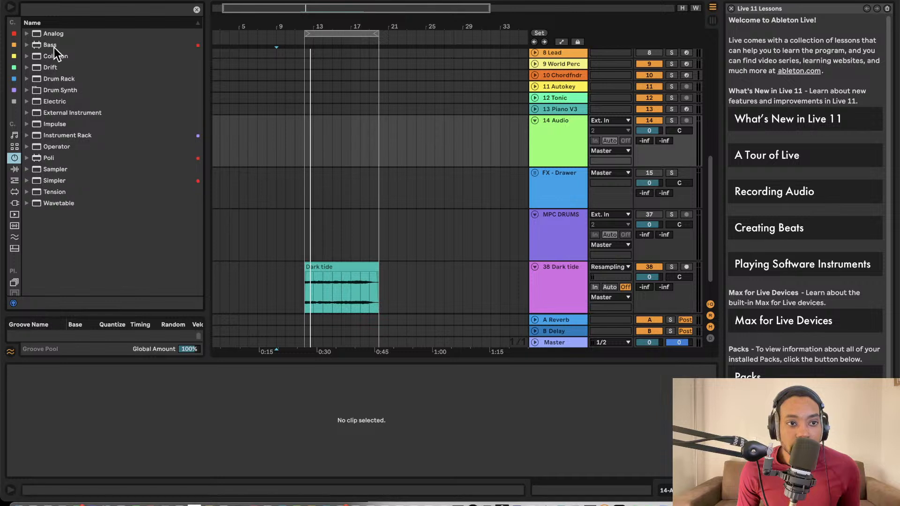
Step: Search the Instruments category for simpler
left_click(65, 9)
type("simper")
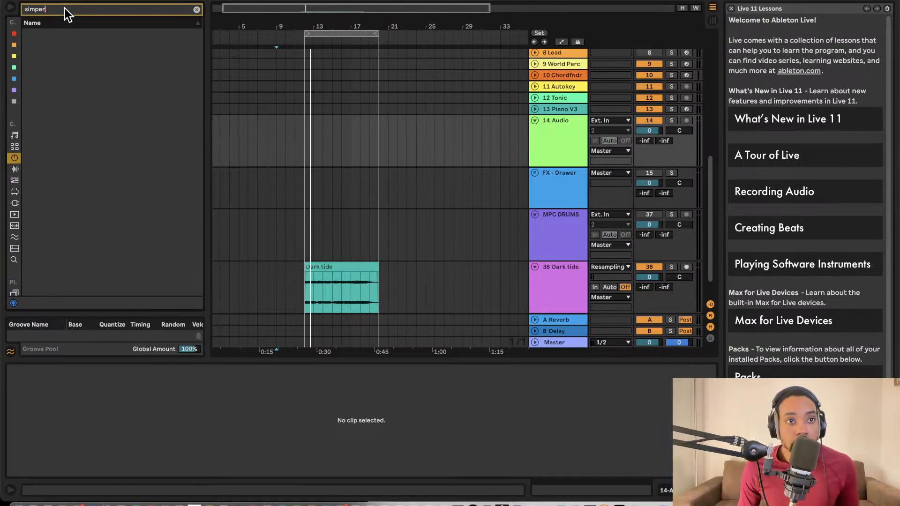
key("BackSpace")
key("BackSpace")
type("ler")
Step: Try to place Simpler on the Dark tide audio track
left_click_drag(54, 68, 561, 314)
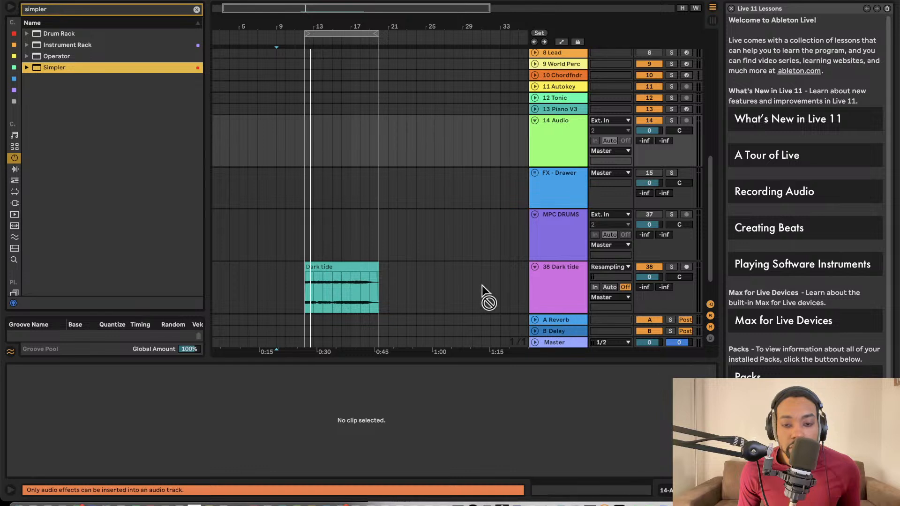
left_click_drag(478, 300, 170, 51)
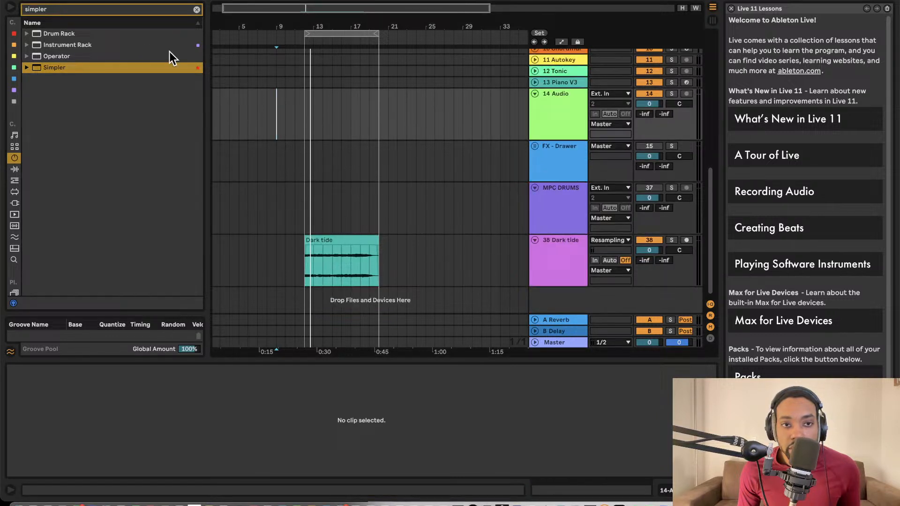
left_click(88, 57)
left_click(70, 70)
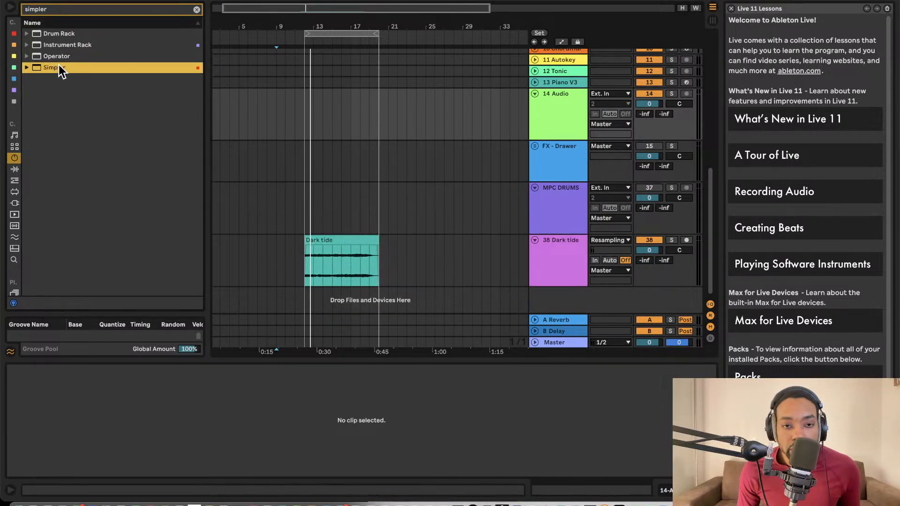
left_click_drag(58, 65, 114, 144)
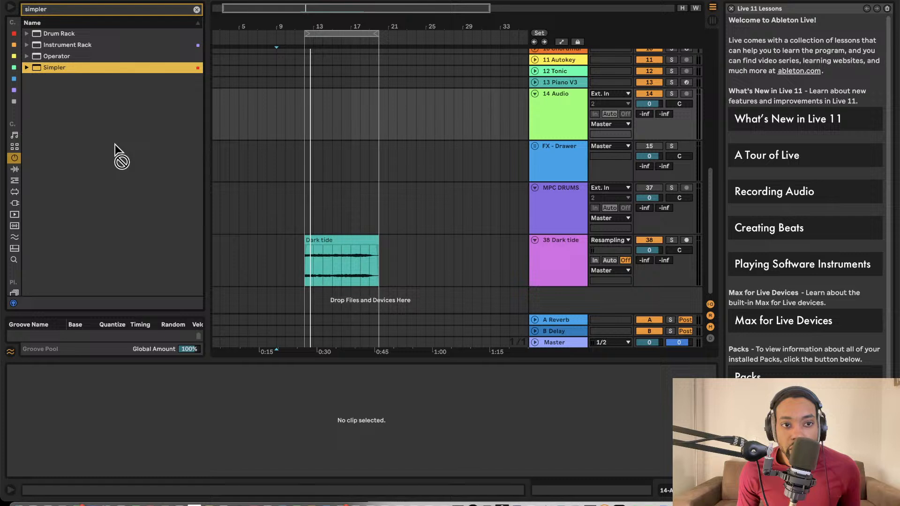
Step: Add Simpler on a new track below Dark tide and load the Dark tide clip into it as its sample
left_click(354, 246)
left_click_drag(351, 240, 298, 269)
left_click_drag(47, 65, 344, 300)
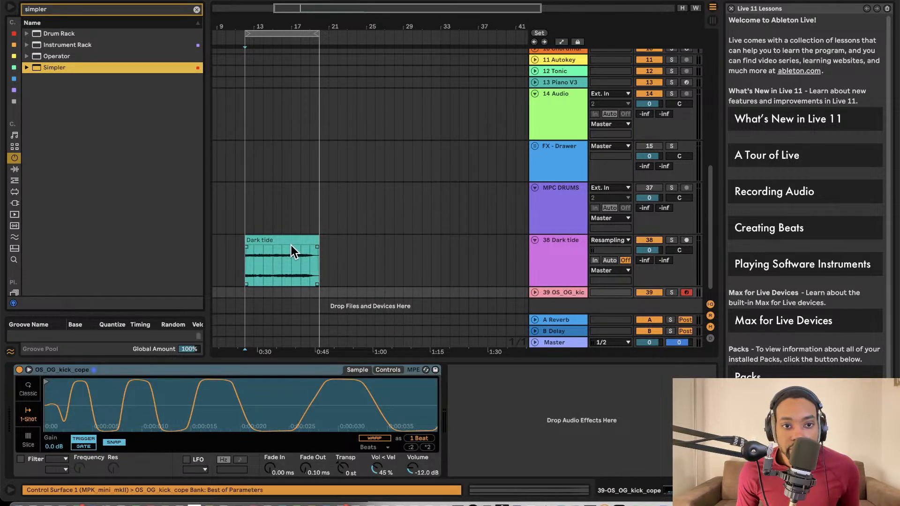
left_click_drag(291, 246, 276, 389)
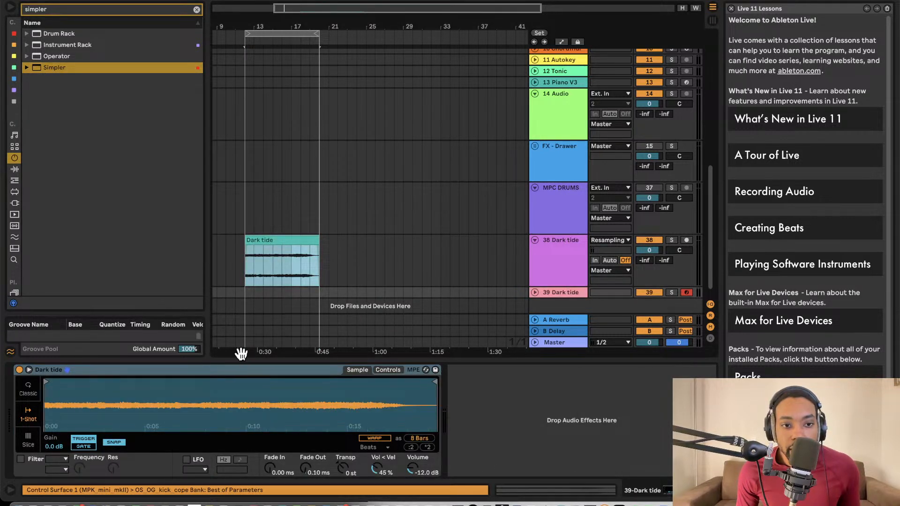
Step: Switch Simpler to Slice mode and expand its sample view to examine the slices across Dark tide
left_click(29, 441)
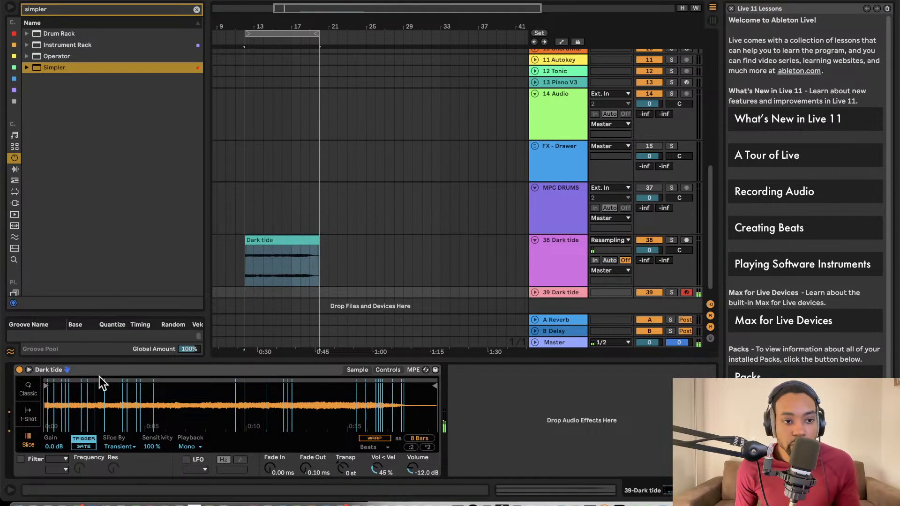
left_click(28, 370)
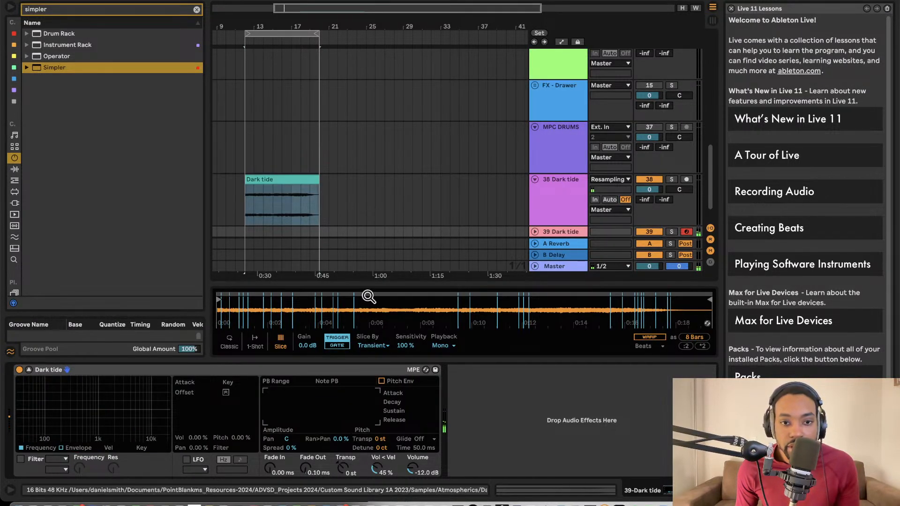
left_click_drag(368, 285, 341, 134)
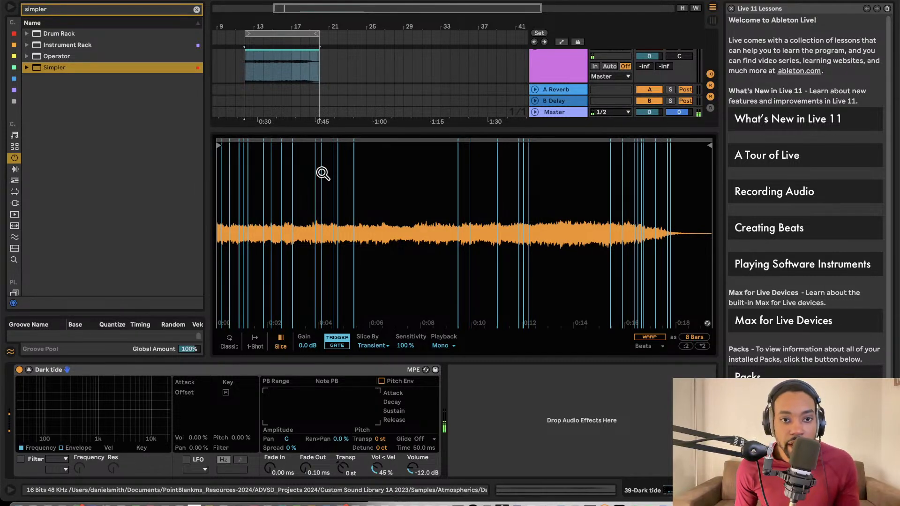
left_click_drag(345, 136, 378, 229)
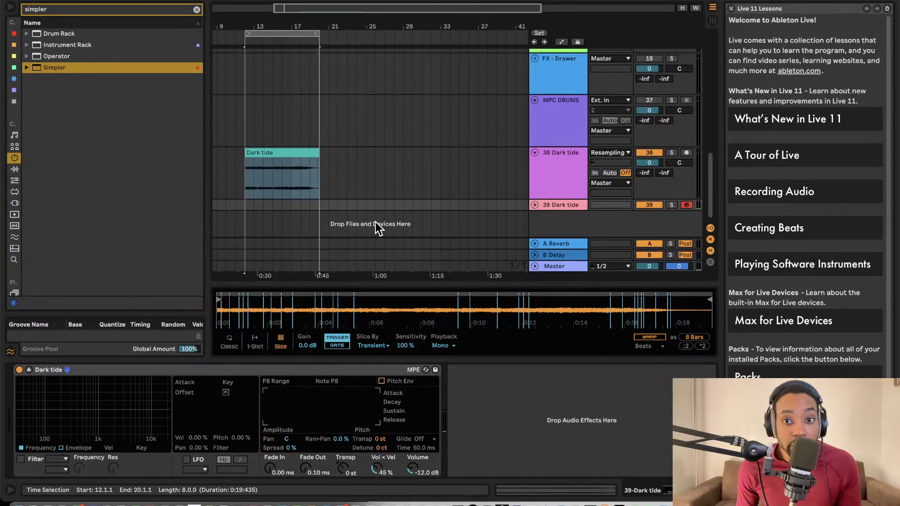
Step: Try moving the MPC DRUMS track above FX - Drawer, return it below, and leave it selected
left_click_drag(535, 135, 572, 126)
left_click(564, 147)
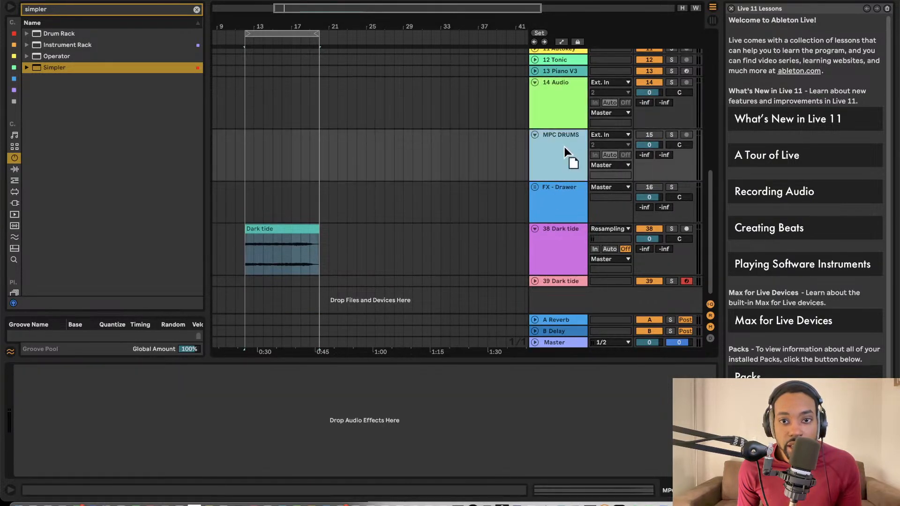
mouse_move(558, 197)
left_mouse_down()
mouse_move(556, 152)
mouse_move(569, 210)
mouse_move(565, 196)
left_mouse_up()
left_click(564, 197)
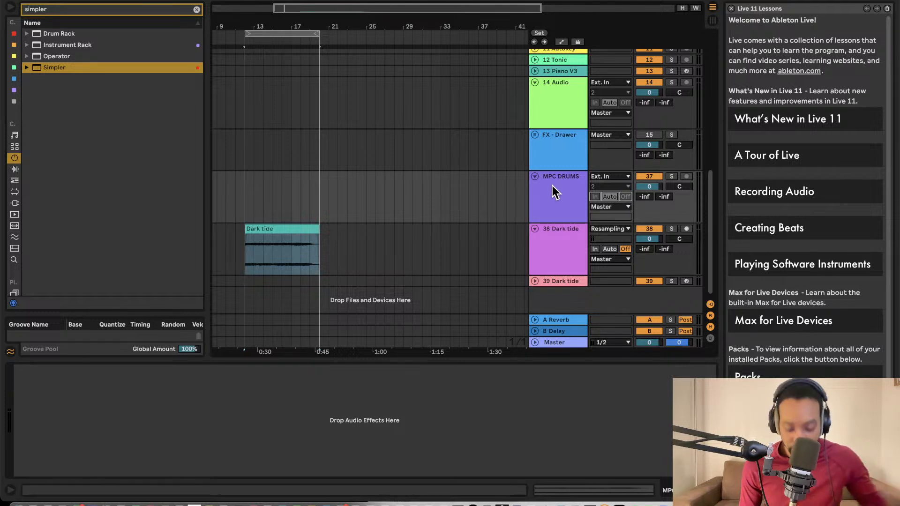
Step: Set the audio input device to Scarlett 2i2 USB (2 In, 2 Out) in the preferences and close them
key("super+comma")
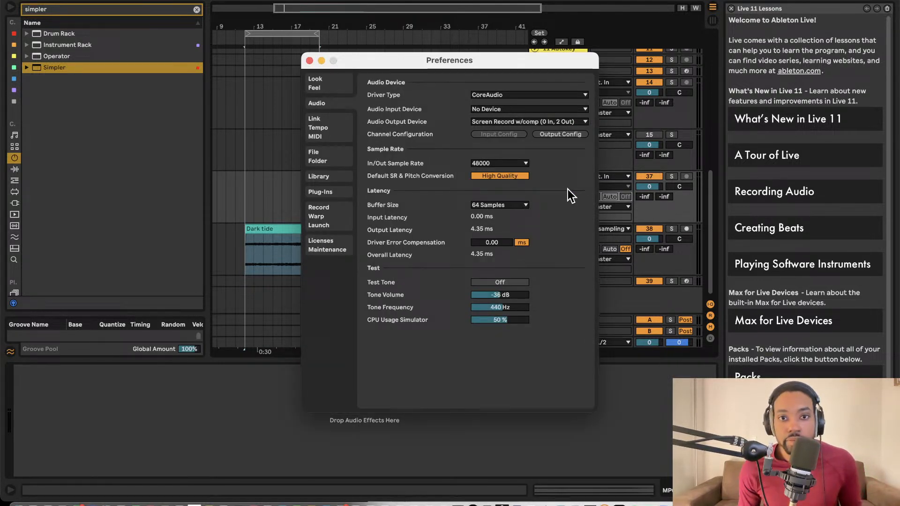
left_click(534, 109)
left_click(513, 136)
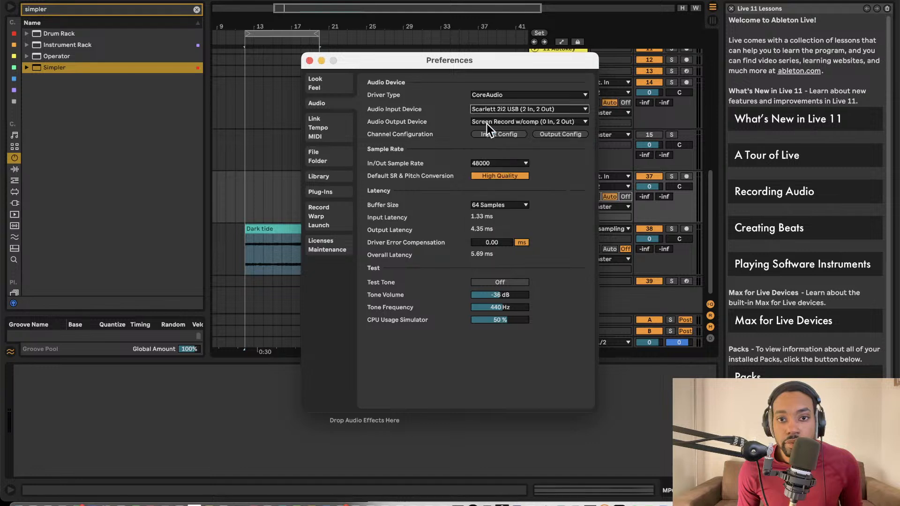
left_click(309, 60)
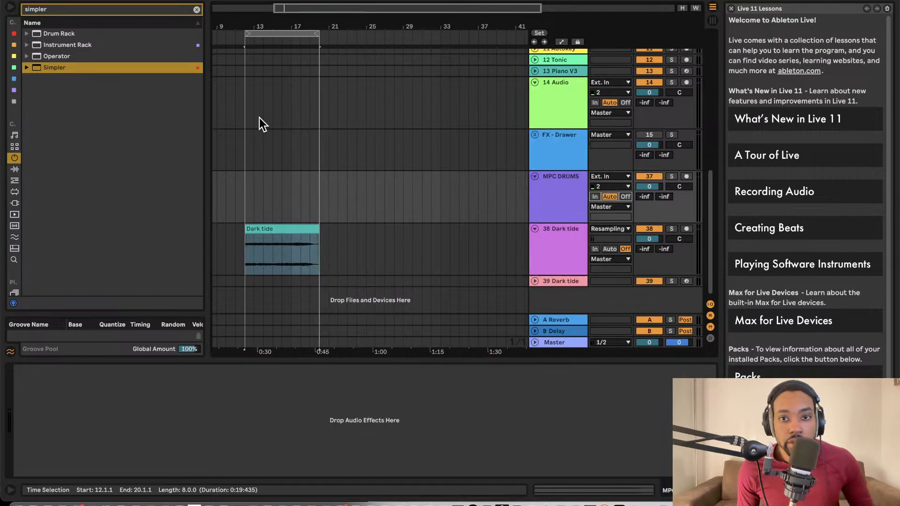
Step: Play Dark tide and briefly record-arm the MPC DRUMS track to check its incoming signal
left_click(259, 118)
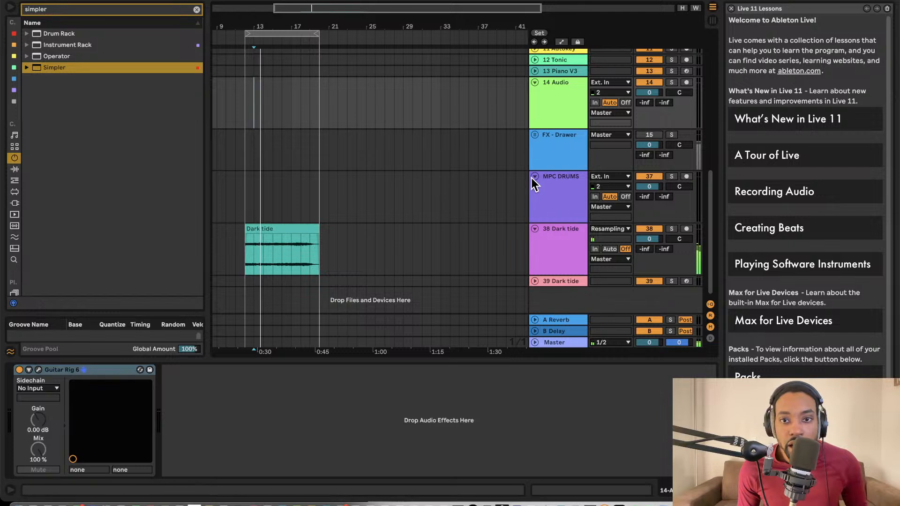
left_click(568, 166)
left_click(578, 189)
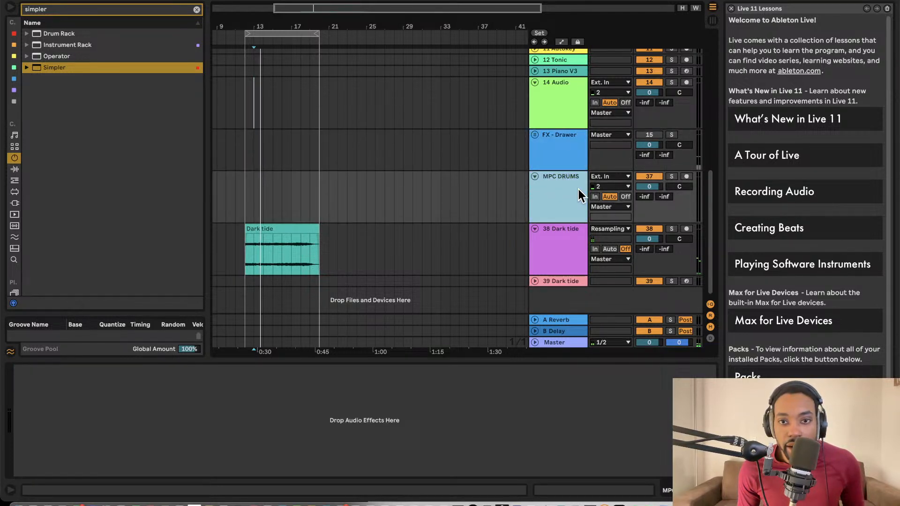
left_click(686, 176)
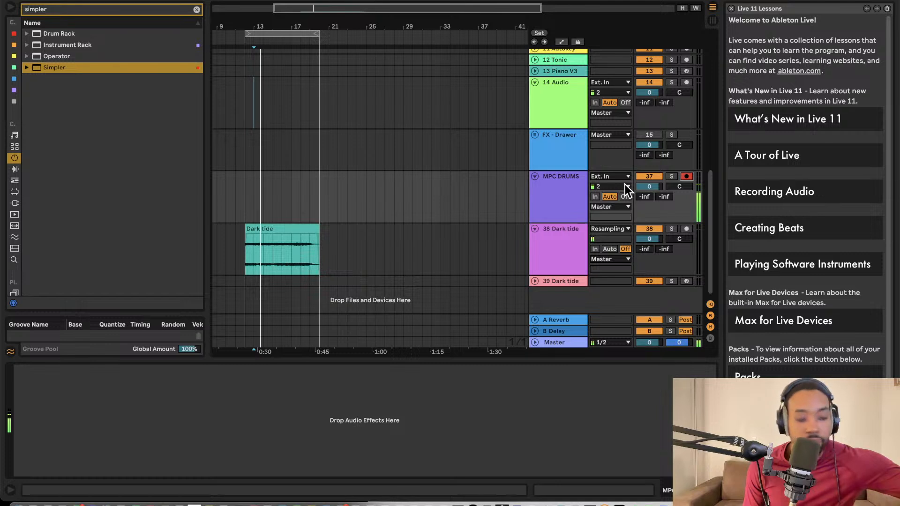
left_click(686, 177)
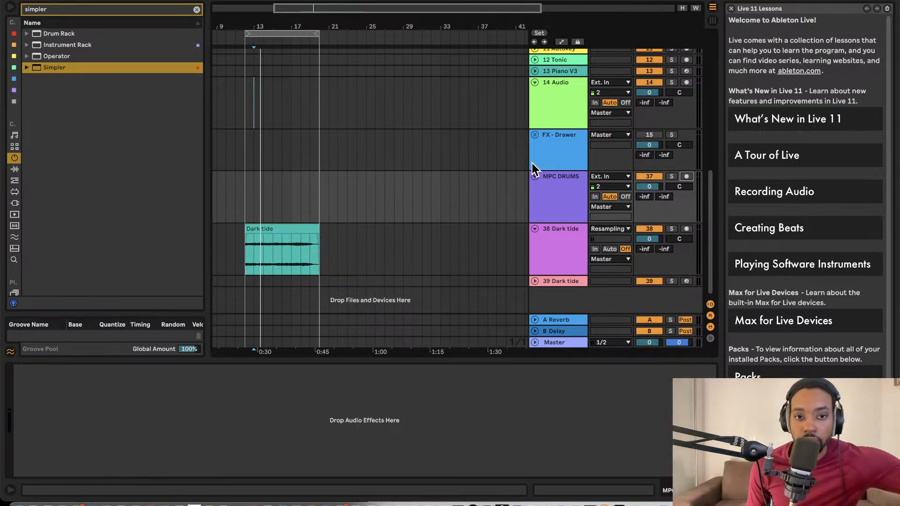
Step: Change the song tempo, place the insert marker at bar 11 on MPC DRUMS and play from there
left_click(243, 231)
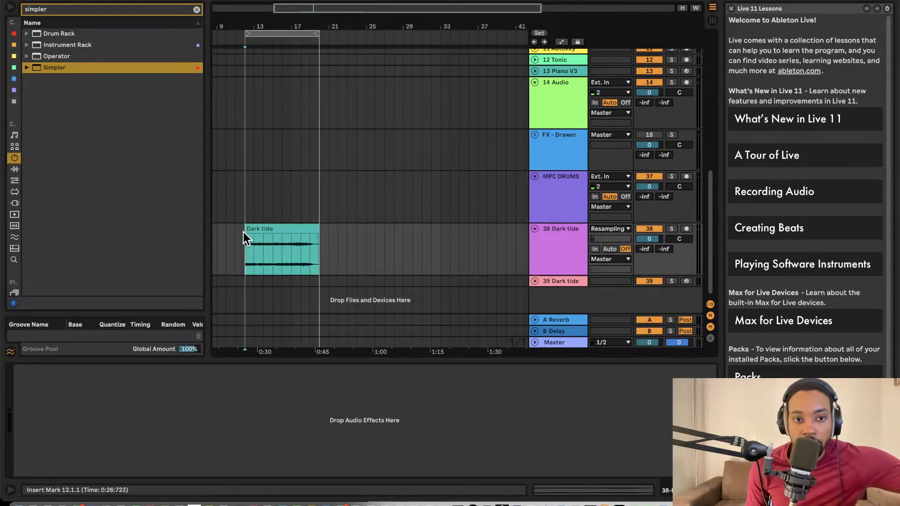
key("Return")
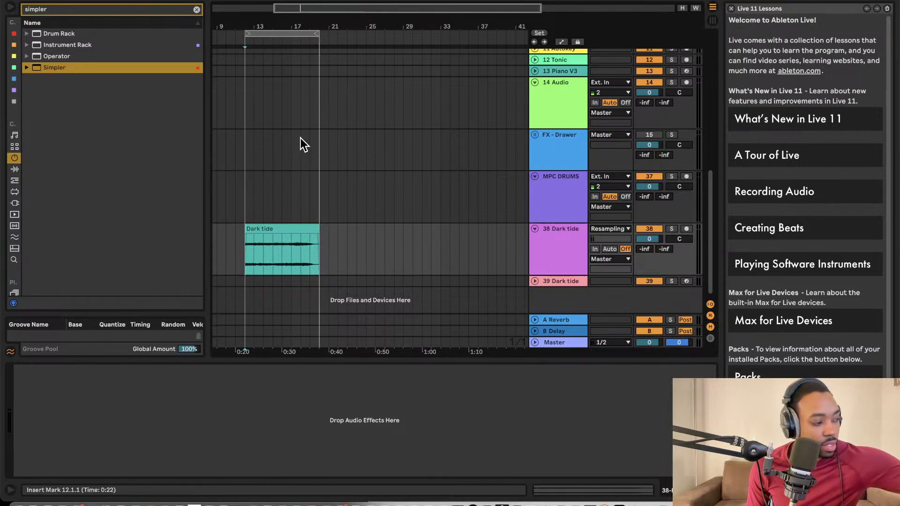
left_click(235, 192)
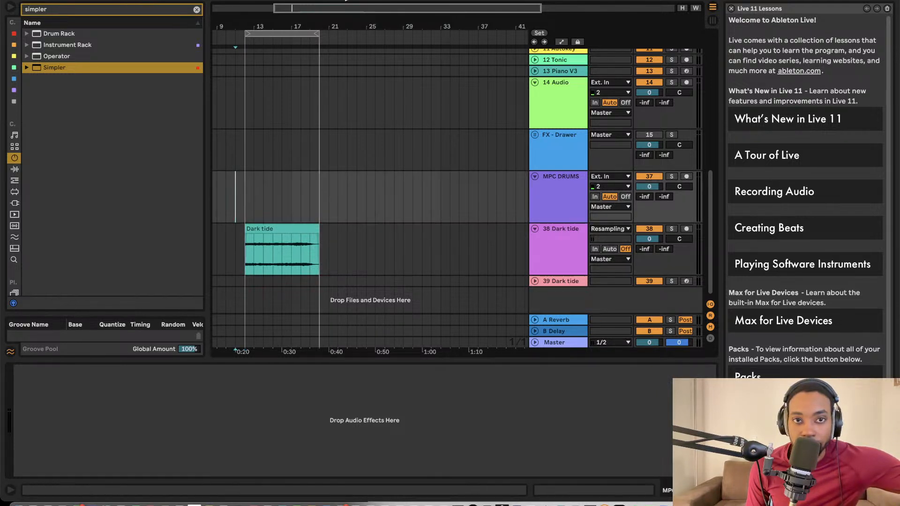
key("space")
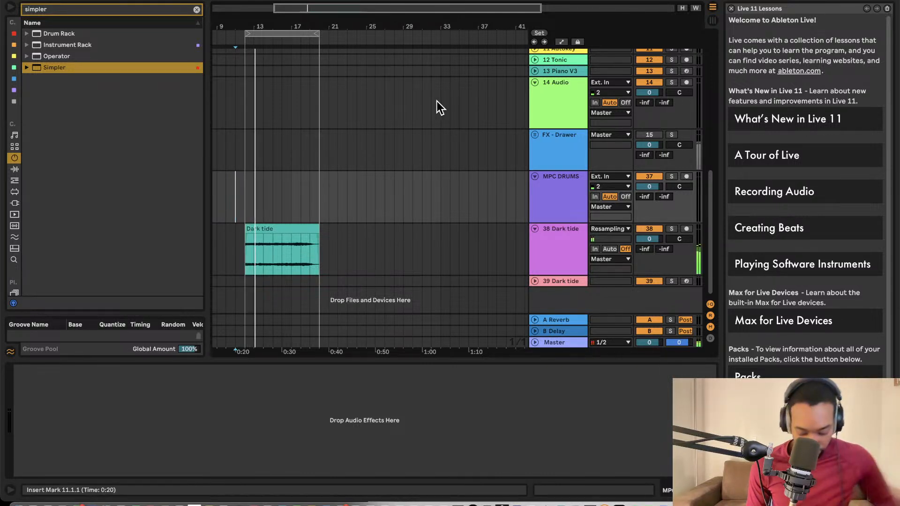
Step: Lower the Master track's cue volume to -21.7 dB in Session View and return to the Arrangement
key("Tab")
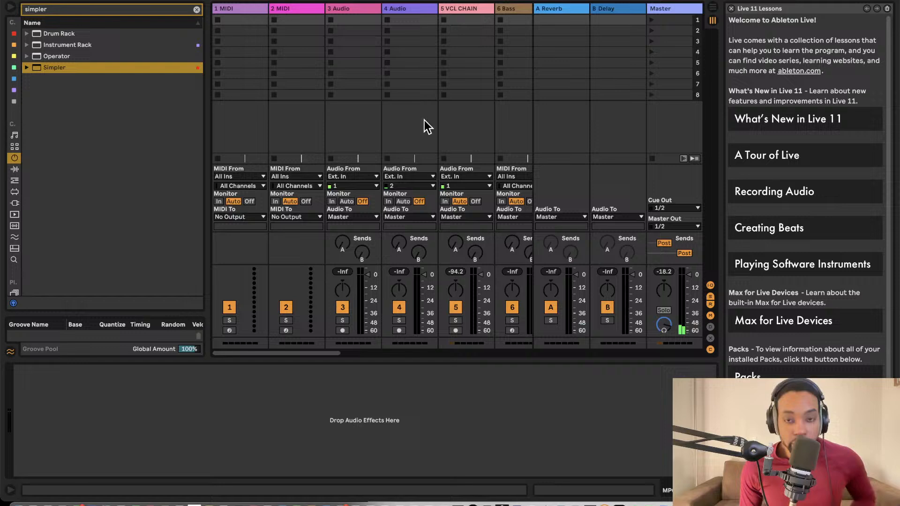
left_click(664, 324)
key("Tab")
Step: Record-arm MPC DRUMS, keep external input channel 2 as its source, and try its monitoring set to Off
left_click(539, 192)
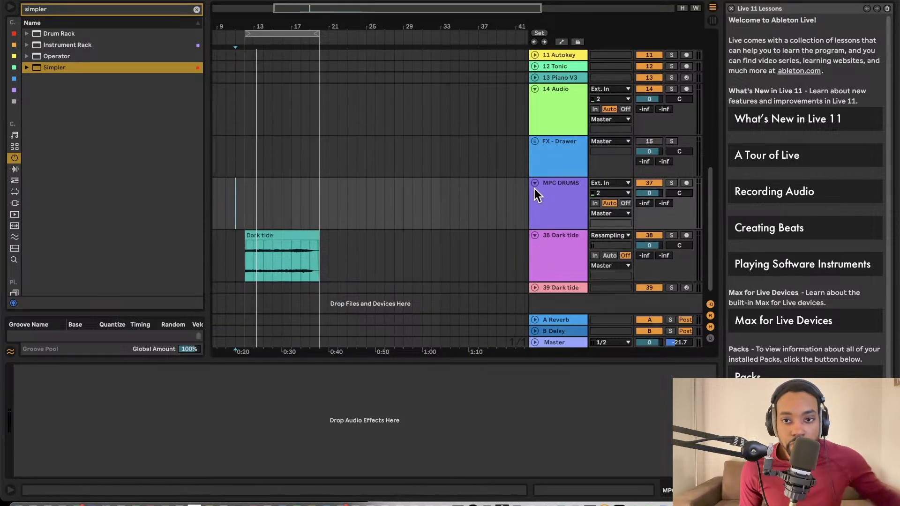
left_click(690, 184)
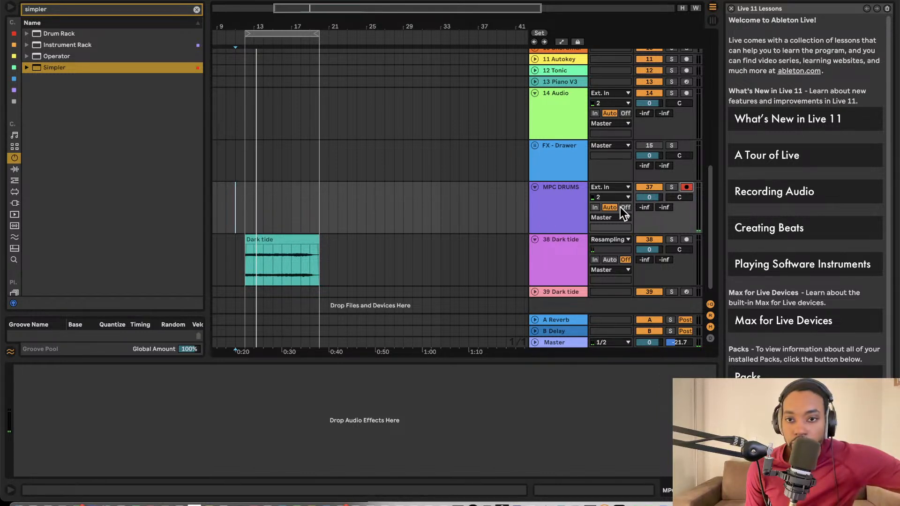
scroll(619, 207, "up", 1)
left_click(606, 202)
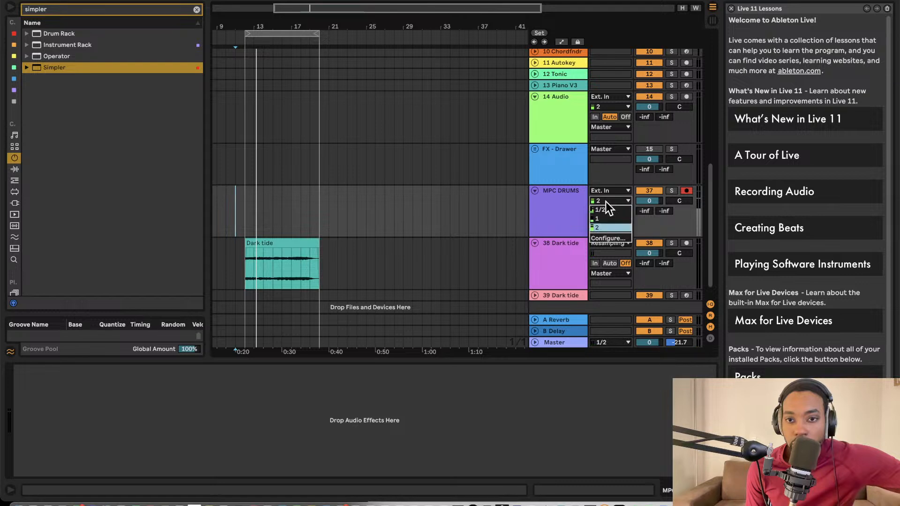
left_click(607, 201)
scroll(609, 202, "up", 1)
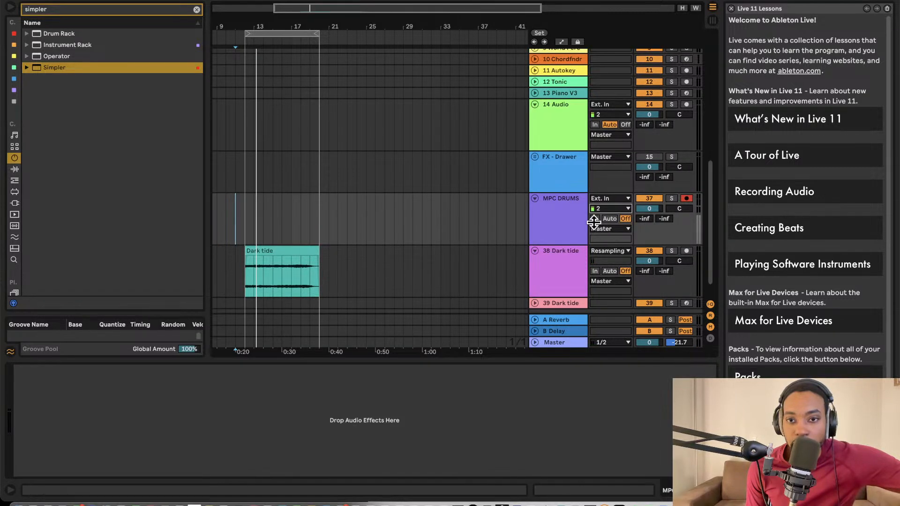
scroll(594, 222, "up", 1)
left_click(623, 217)
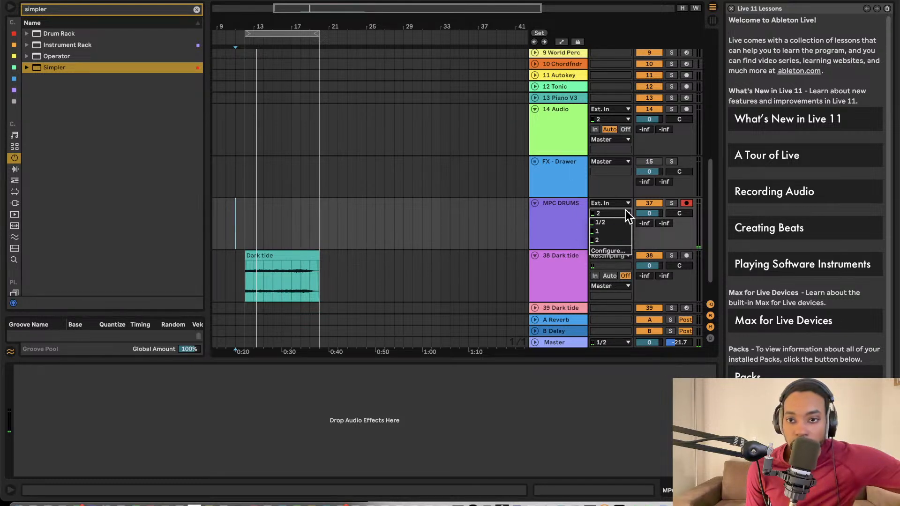
left_click(581, 215)
Step: Try muting MPC DRUMS, check its input source, and unmute it to compare the incoming signal
left_click(653, 204)
scroll(652, 205, "up", 1)
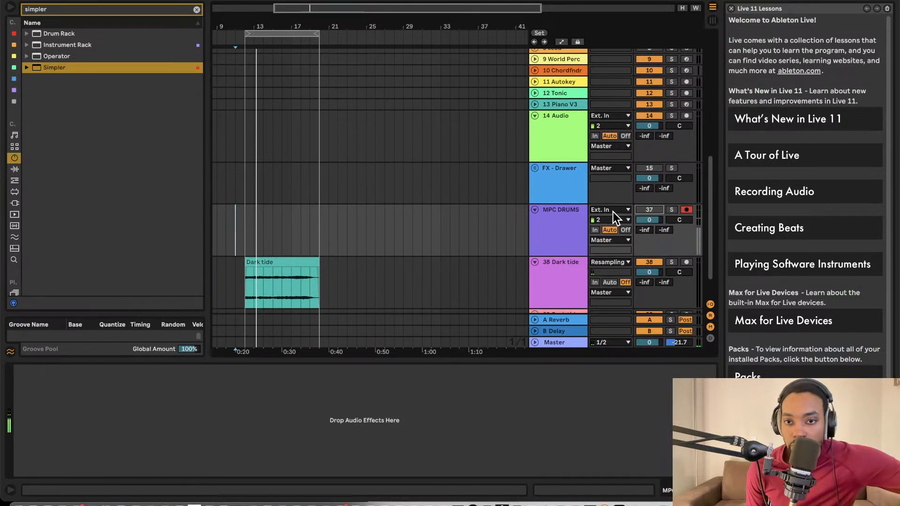
left_click(612, 212)
scroll(611, 235, "up", 1)
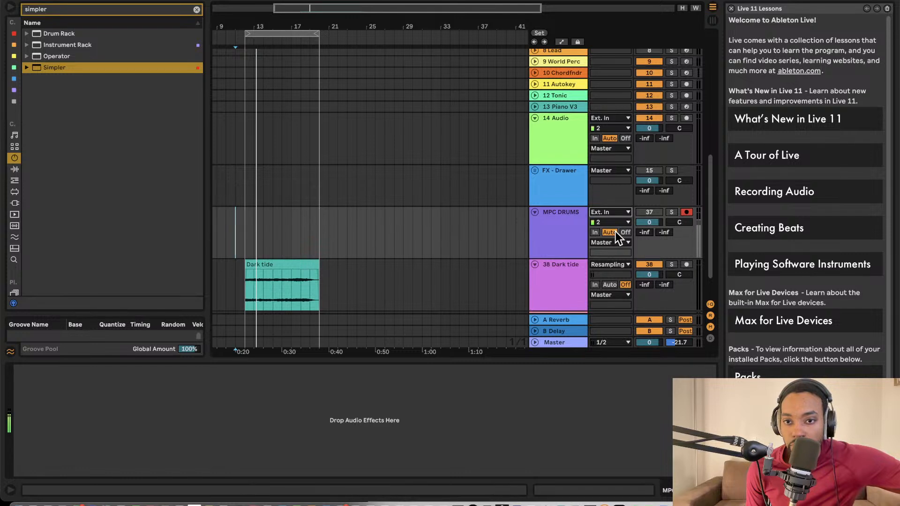
left_click(651, 212)
scroll(650, 215, "up", 1)
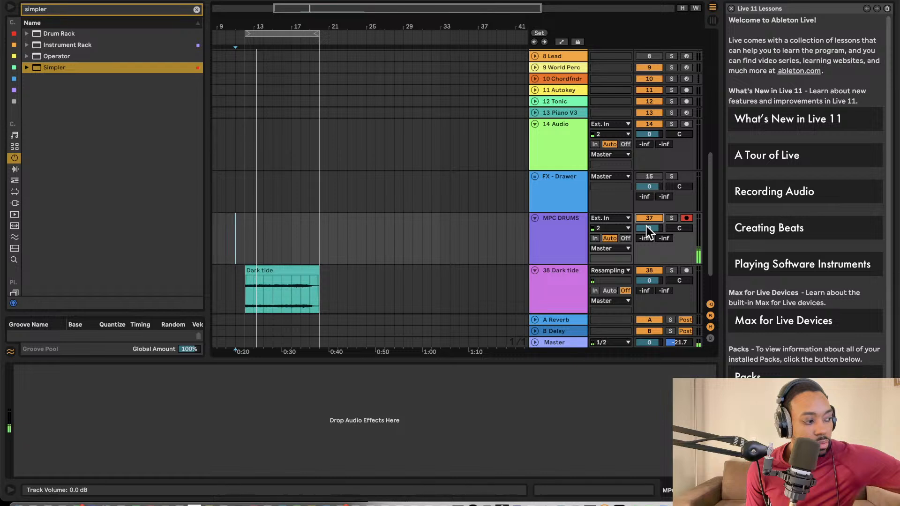
Step: Deactivate the output of the armed MPC DRUMS track and stop playback
scroll(646, 224, "down", 1)
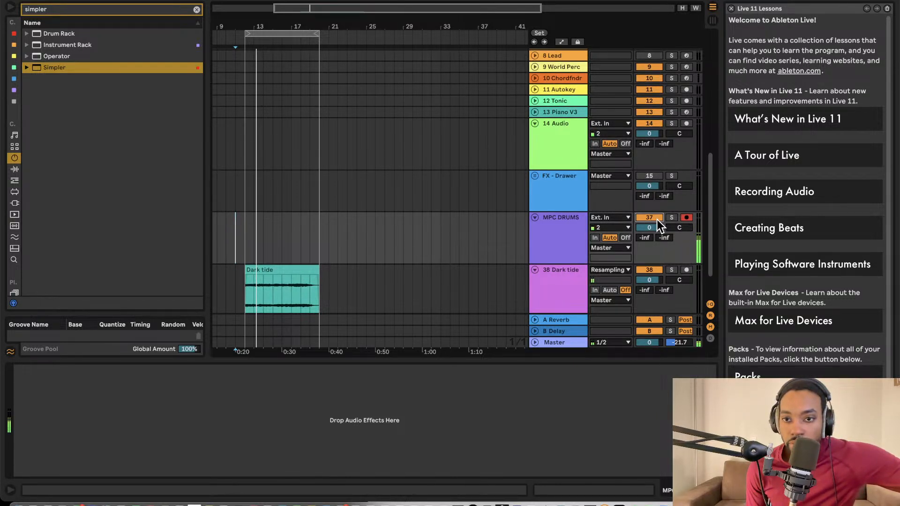
scroll(657, 219, "down", 1)
scroll(657, 219, "down", 1)
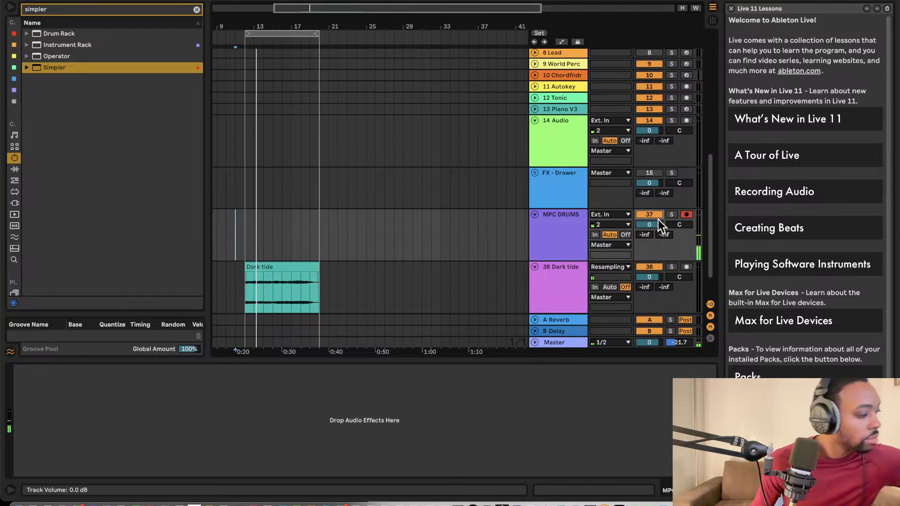
scroll(657, 218, "down", 1)
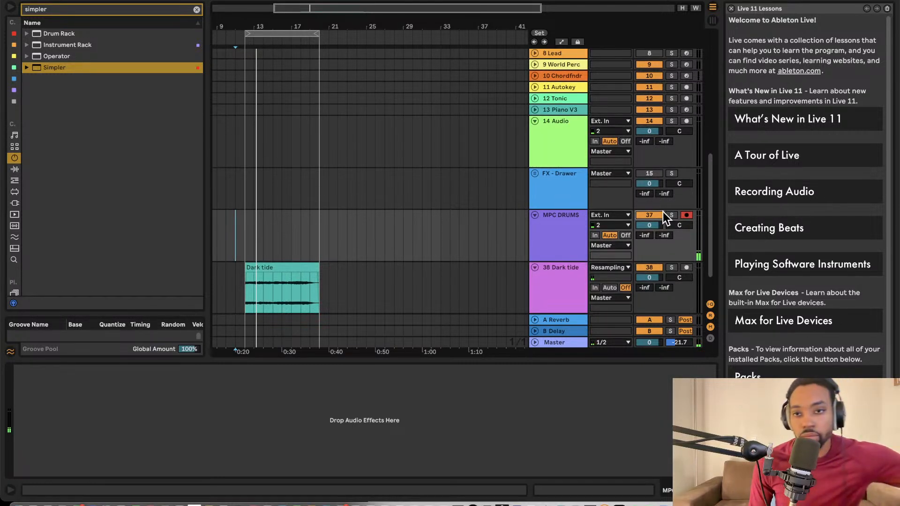
scroll(656, 219, "up", 3)
scroll(639, 254, "down", 1)
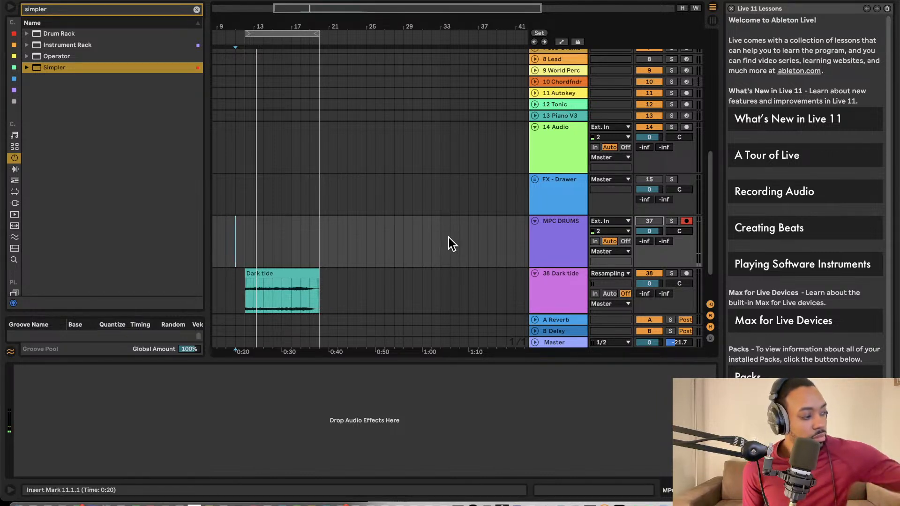
scroll(223, 220, "down", 2)
scroll(232, 218, "up", 1)
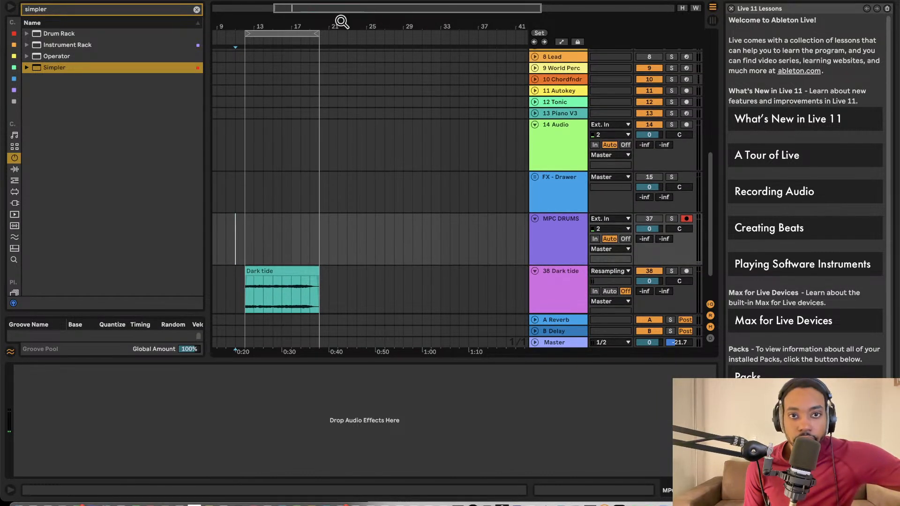
Step: Record about eight bars of external drums on MPC DRUMS from bar 11 alongside Dark tide
scroll(367, 75, "right", 2)
key("F9")
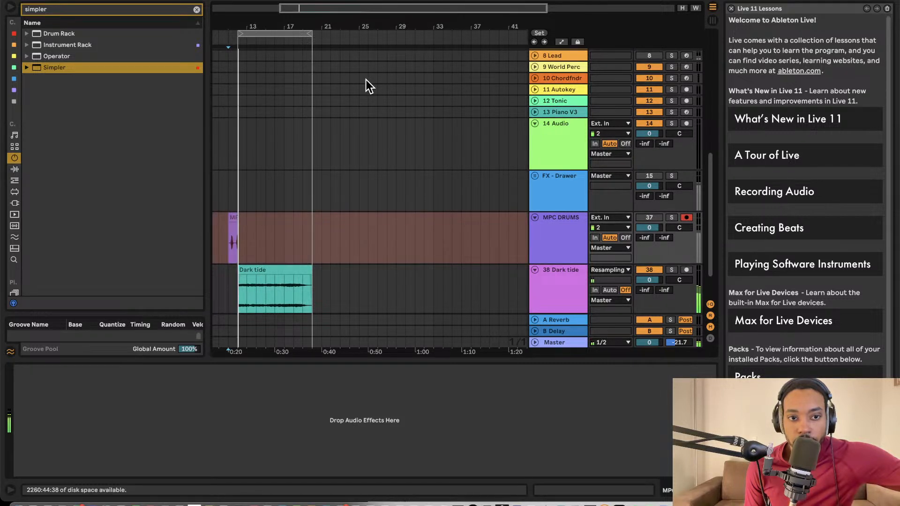
scroll(366, 79, "down", 1)
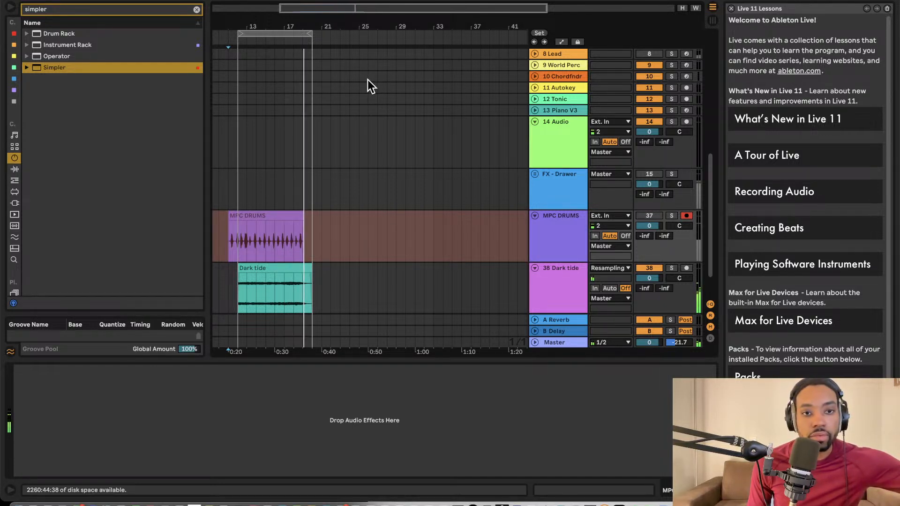
key("space")
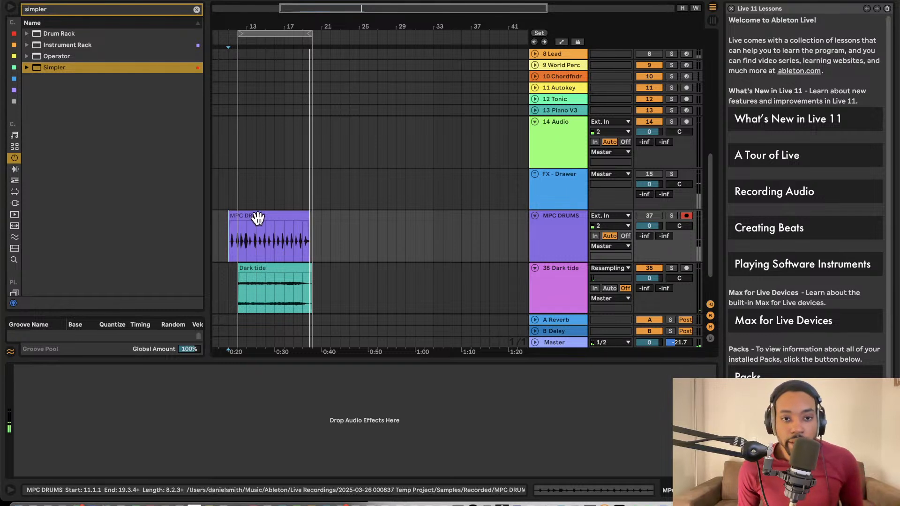
Step: Disarm and reactivate MPC DRUMS, set its monitoring to Off, and play back the recorded take
left_click(683, 216)
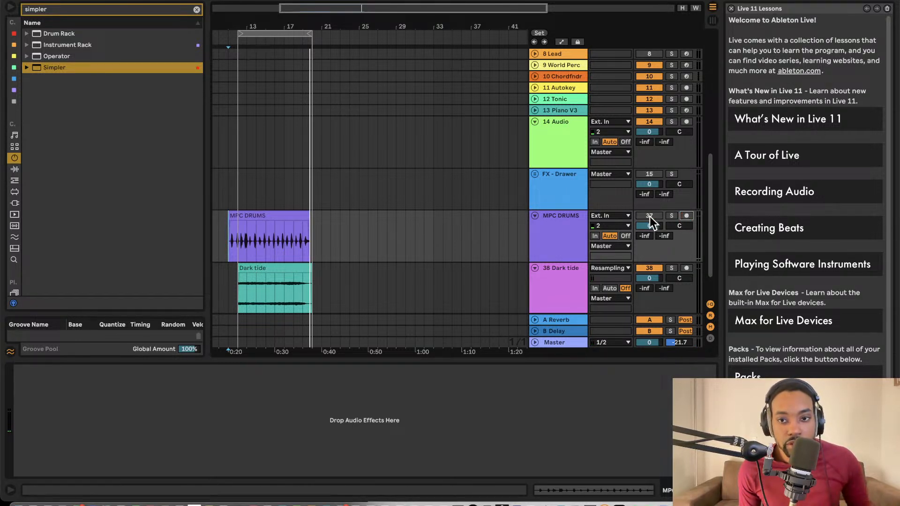
left_click(650, 217)
key("space")
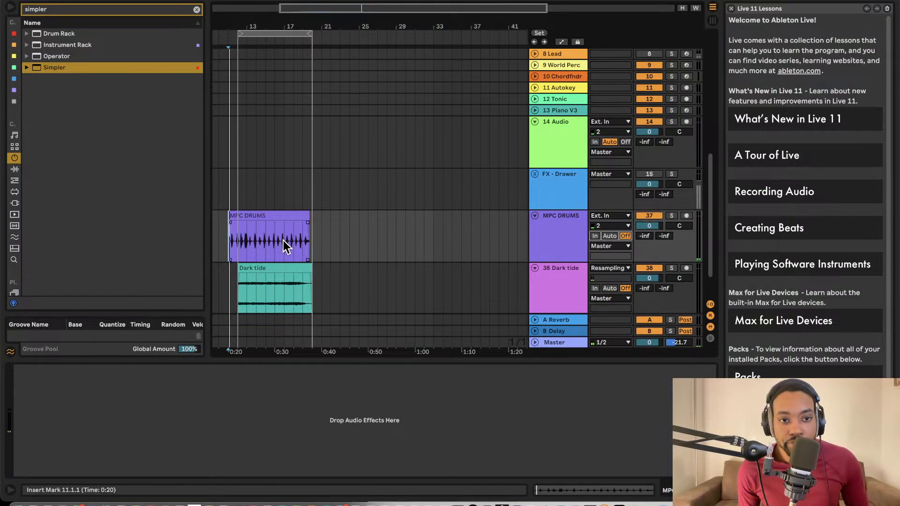
Step: Move the recorded MPC DRUMS clip to start at bar 12 with Dark tide and open its sample view
left_click_drag(253, 212, 262, 214)
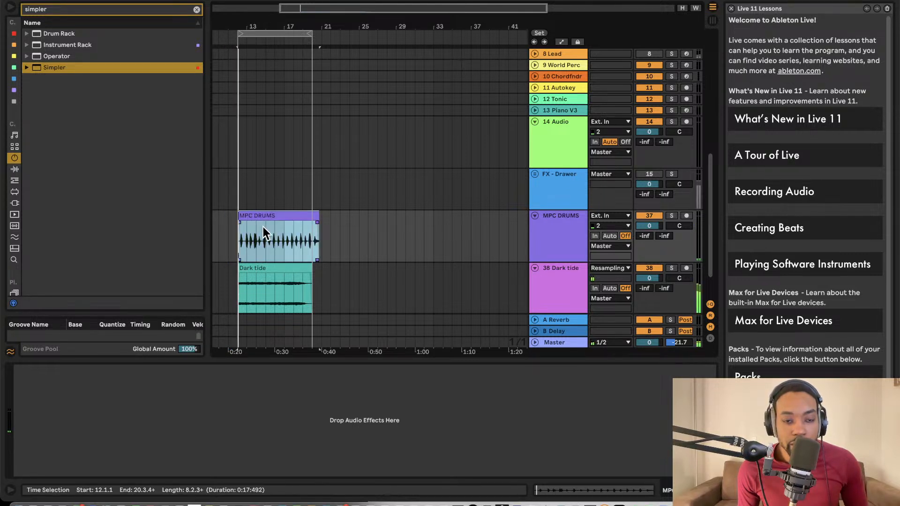
double_click(253, 211)
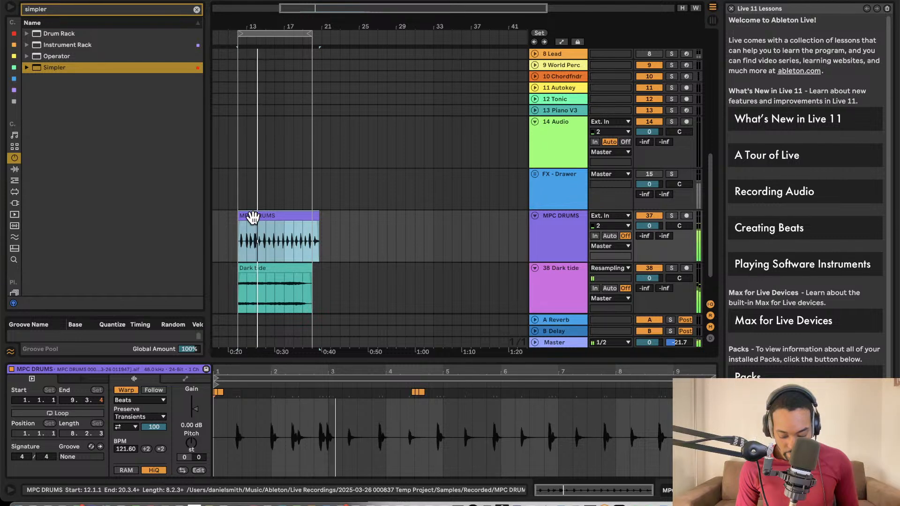
Step: Quantize all transients in the MPC DRUMS clip and play the result with Dark tide
key("super+a")
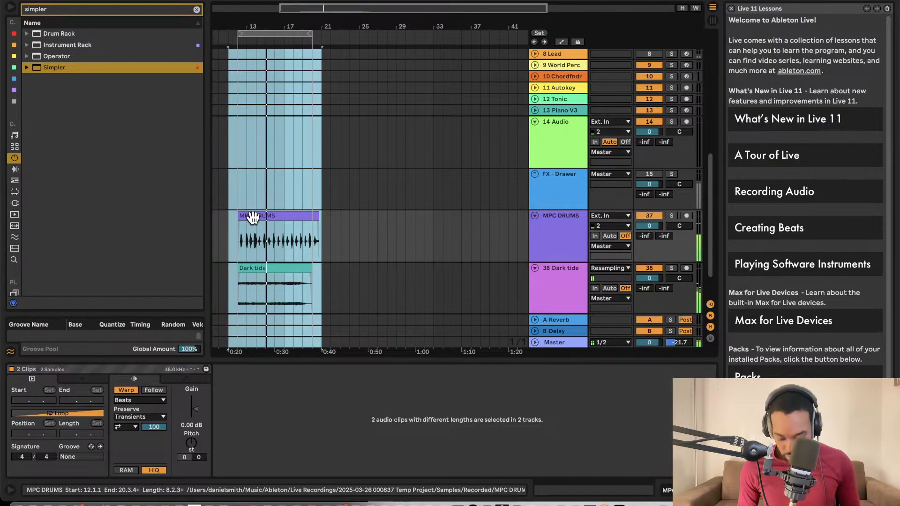
left_click(254, 217)
left_click(269, 421)
key("space")
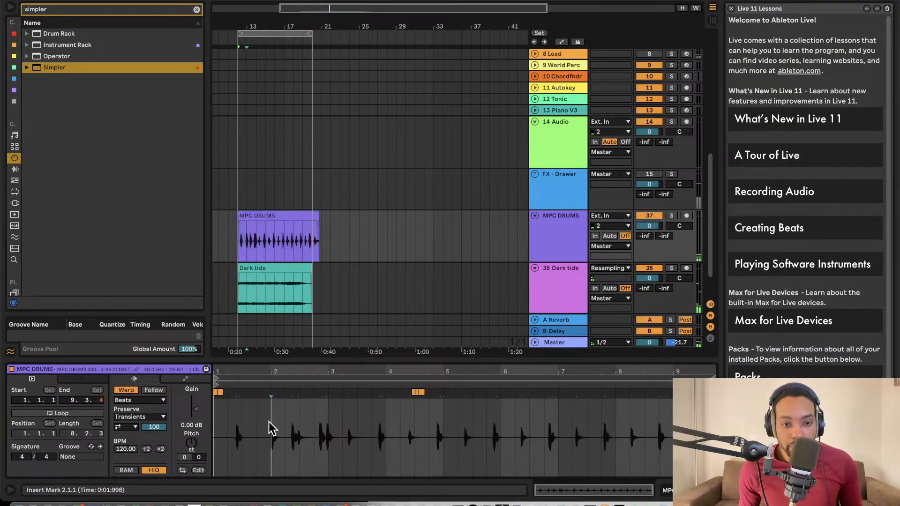
key("super+a")
key("super+u")
key("space")
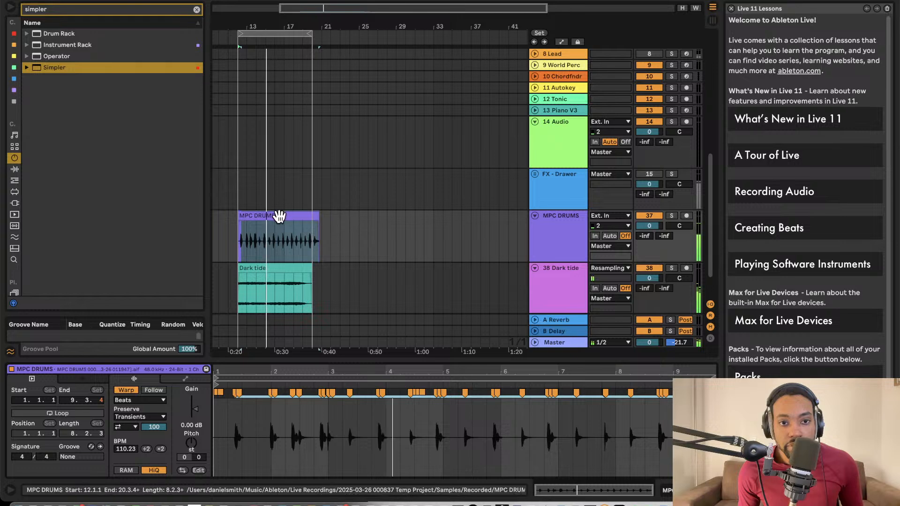
Step: Stop playback and duplicate the MPC DRUMS track together with its clip
scroll(281, 211, "down", 3)
key("space")
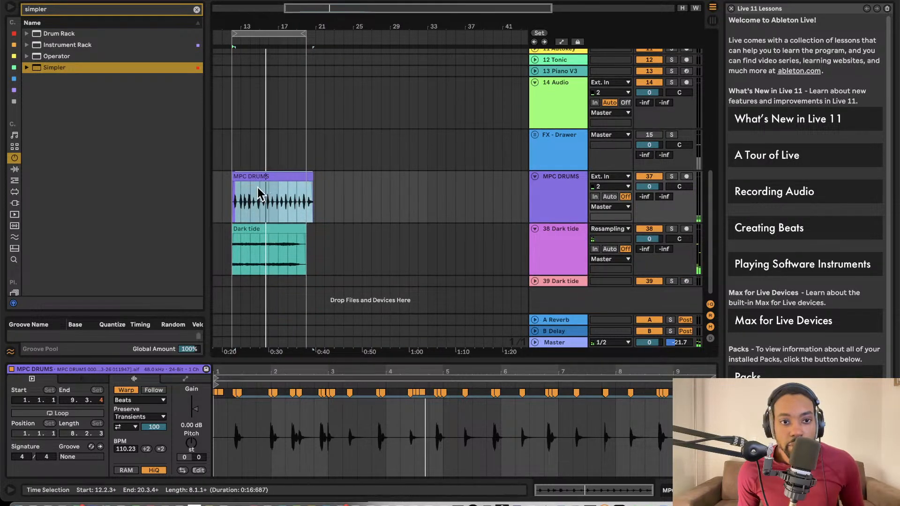
scroll(262, 195, "up", 6)
left_click_drag(291, 194, 301, 192)
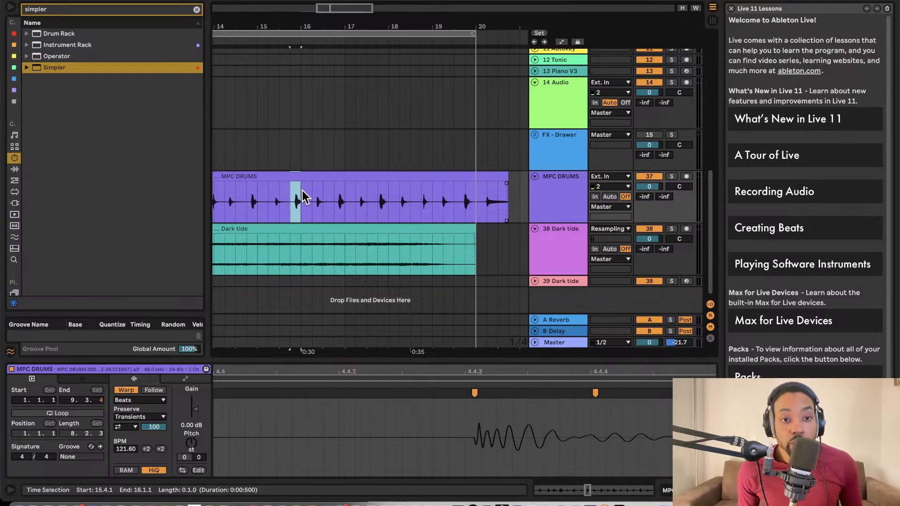
right_click(573, 191)
left_click(541, 207)
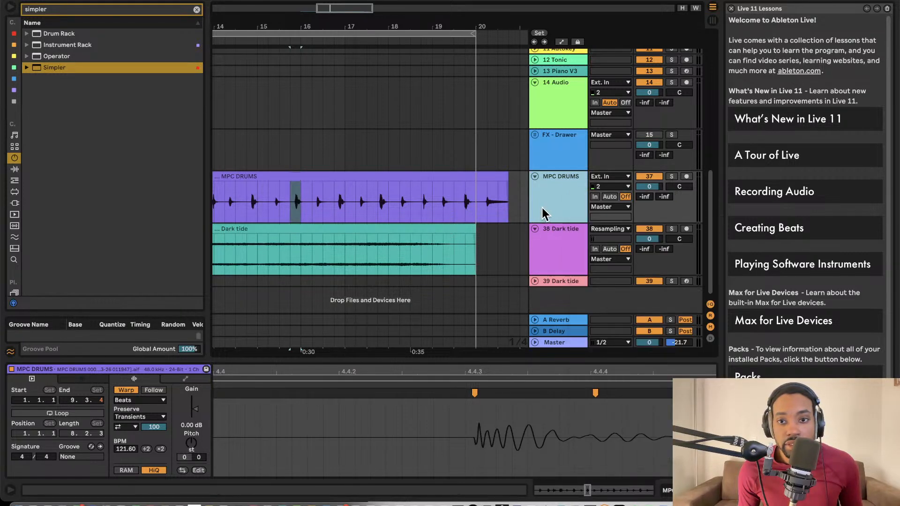
right_click(548, 205)
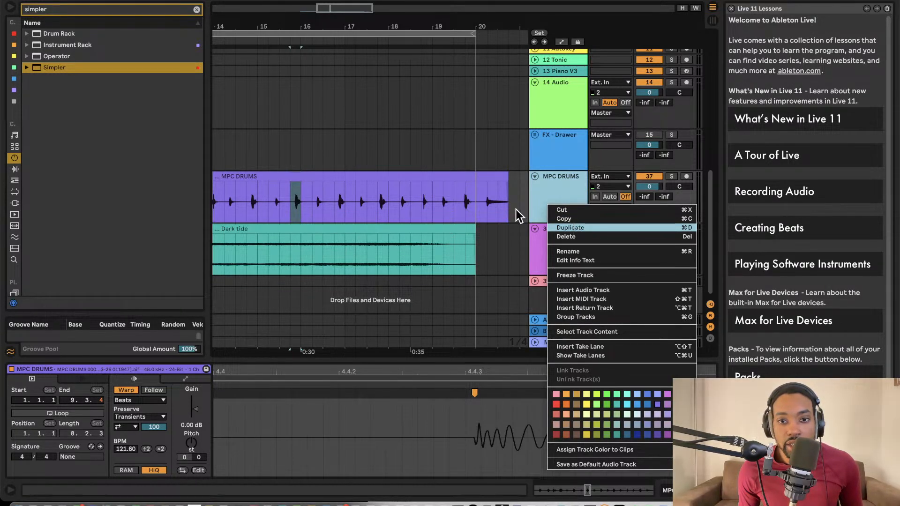
key("Return")
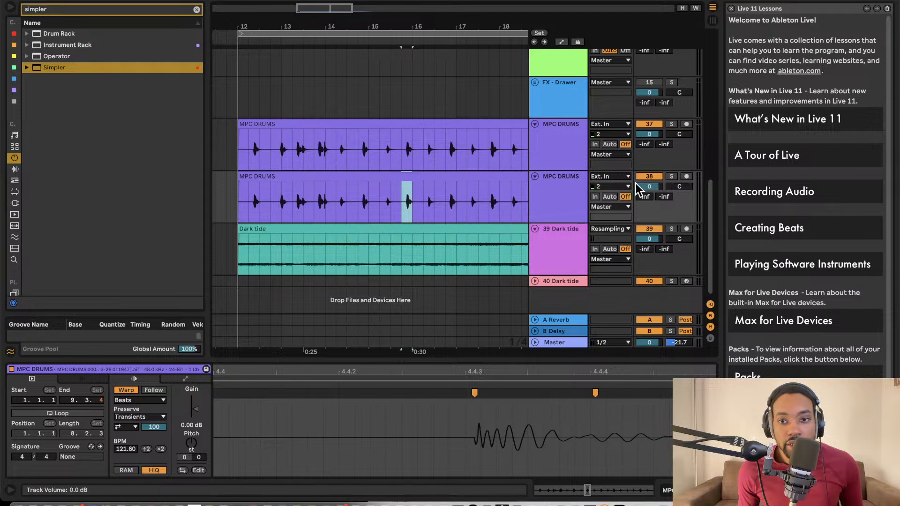
Step: Deactivate the first MPC DRUMS track and delete the clip from the duplicate track below it
left_click(410, 143)
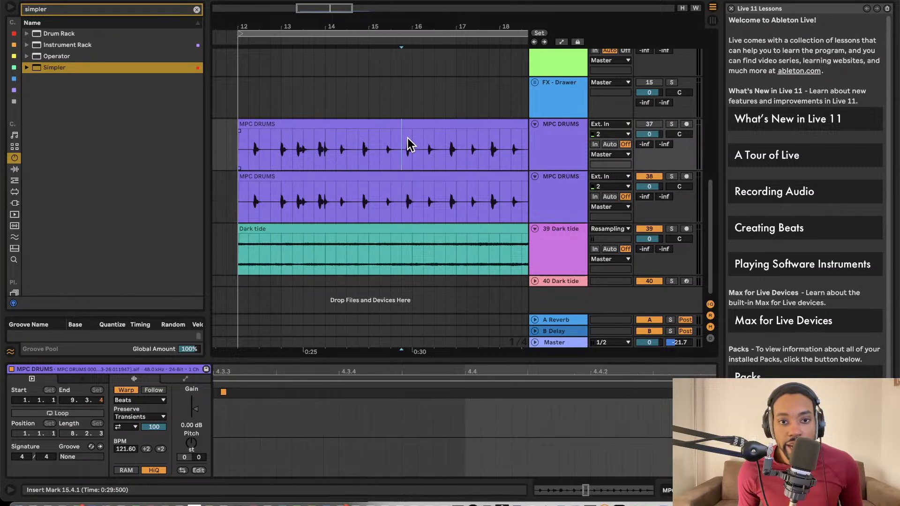
left_click(389, 176)
key("Delete")
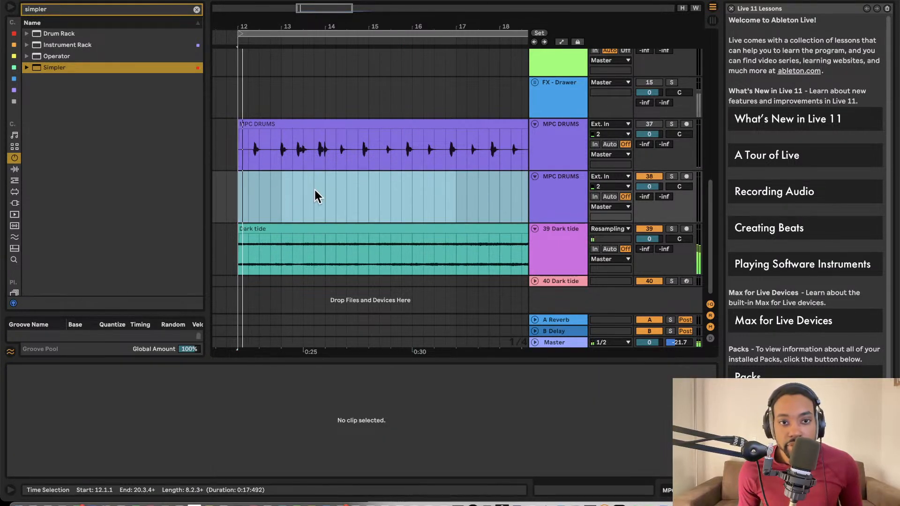
left_click(241, 201)
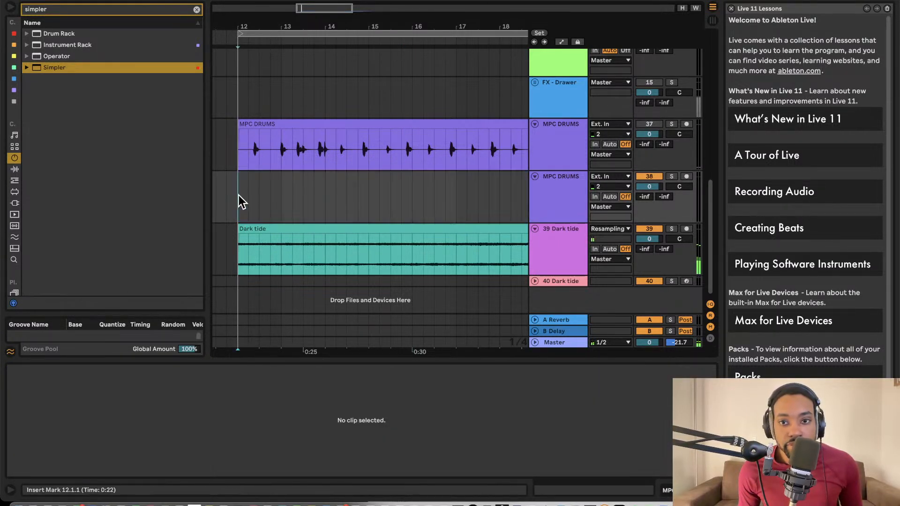
Step: Audition the first MPC DRUMS track and move its one-beat hit at 14.4.1 to the start of bar 12 on the second MPC DRUMS track
left_click(614, 185)
left_click(619, 177)
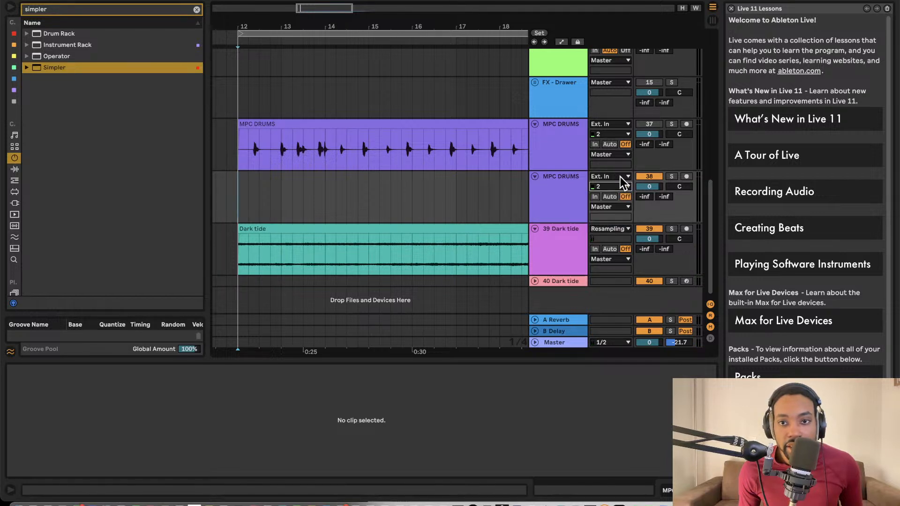
left_click(620, 177)
left_click(620, 176)
left_click(247, 164)
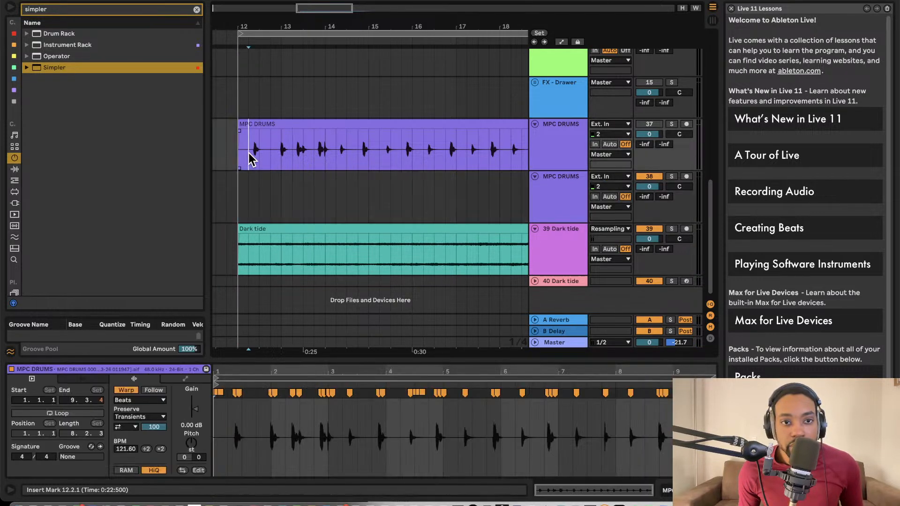
key("space")
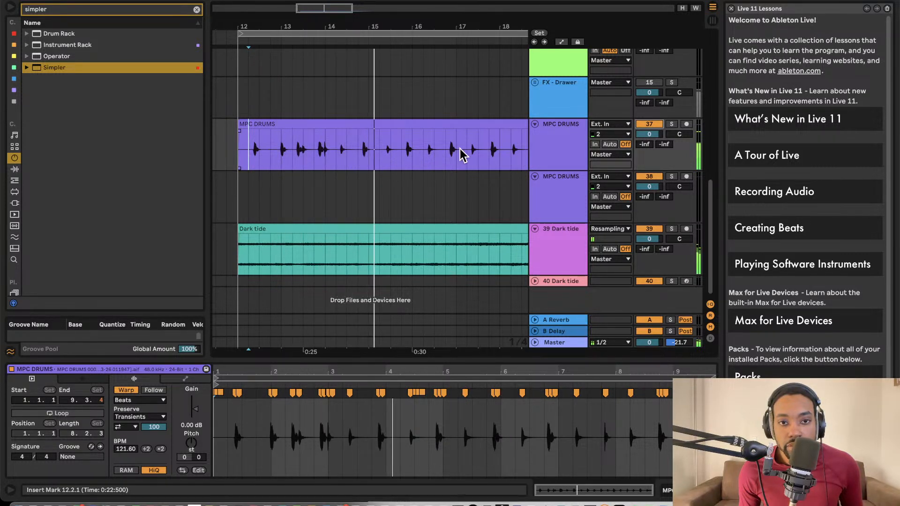
left_click_drag(365, 153, 364, 134)
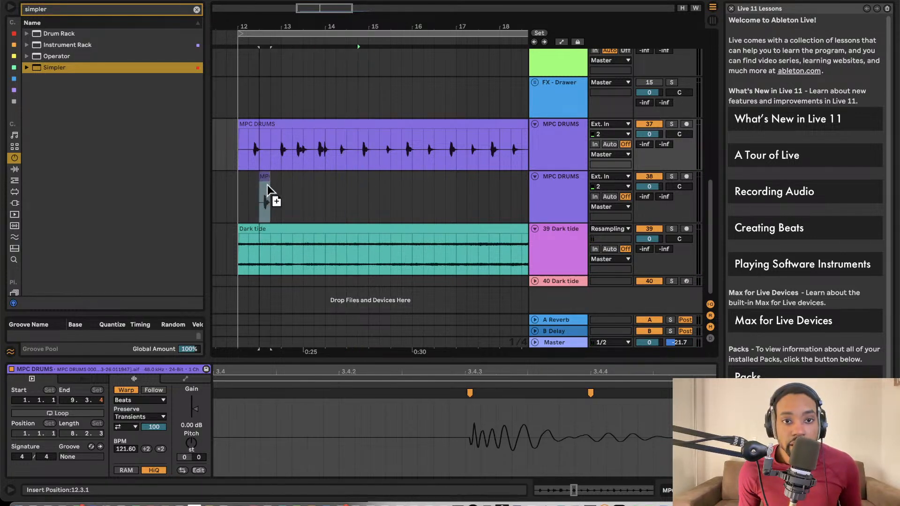
left_click_drag(267, 185, 249, 187)
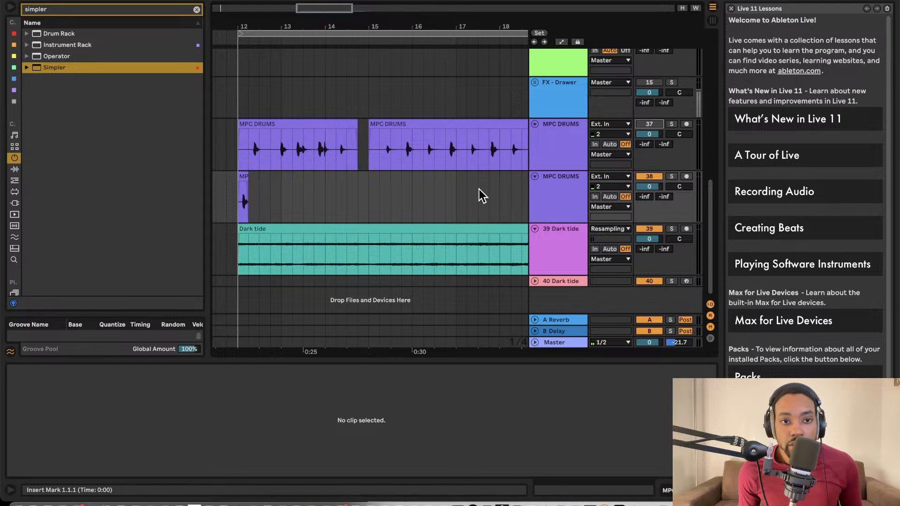
Step: Play the isolated hit at bar 12, shift it to 12.3.1, and listen to it with Dark tide
left_click(237, 204)
left_click(242, 203)
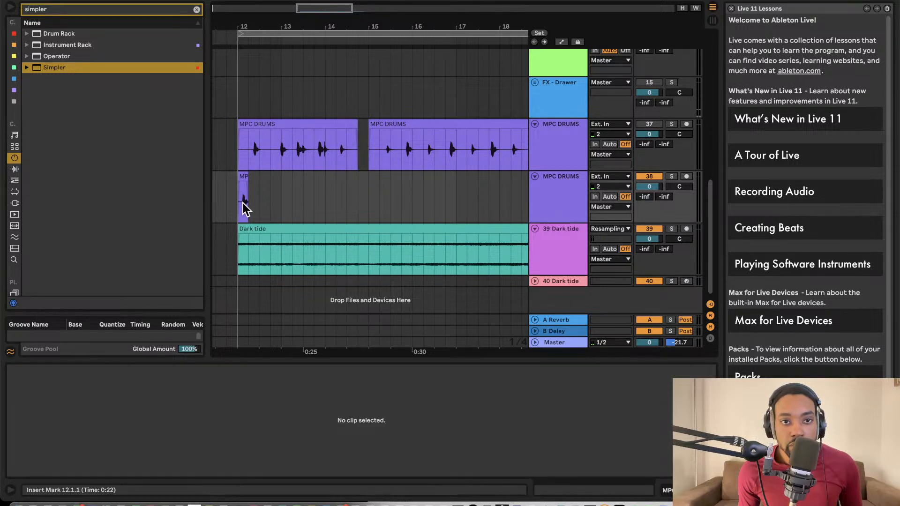
left_click(244, 206)
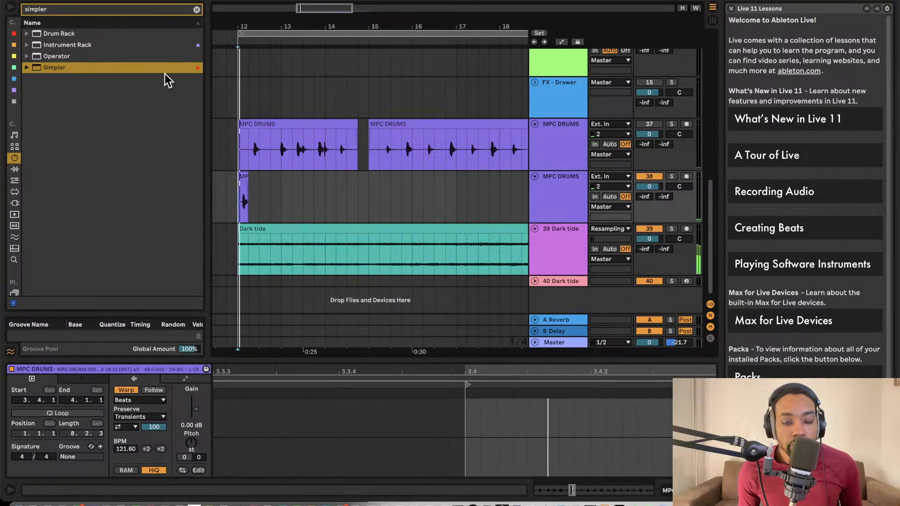
left_click_drag(241, 177, 261, 179)
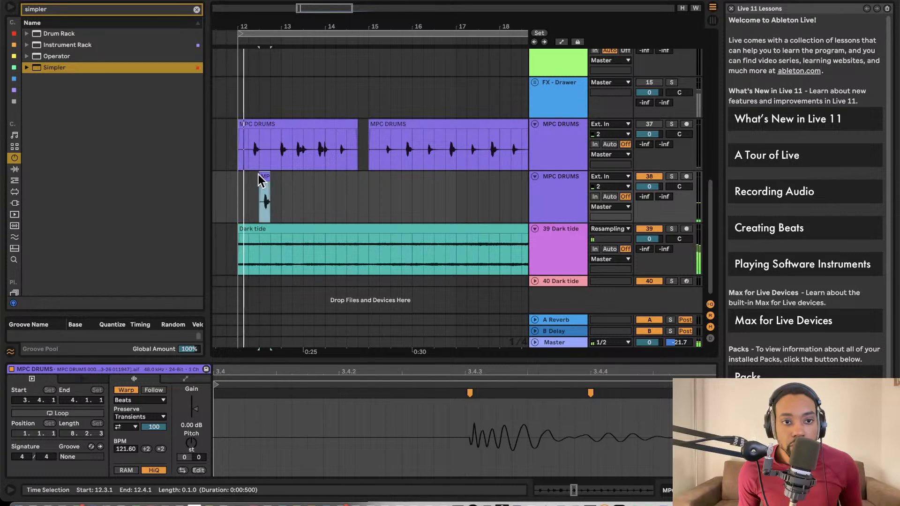
key("space")
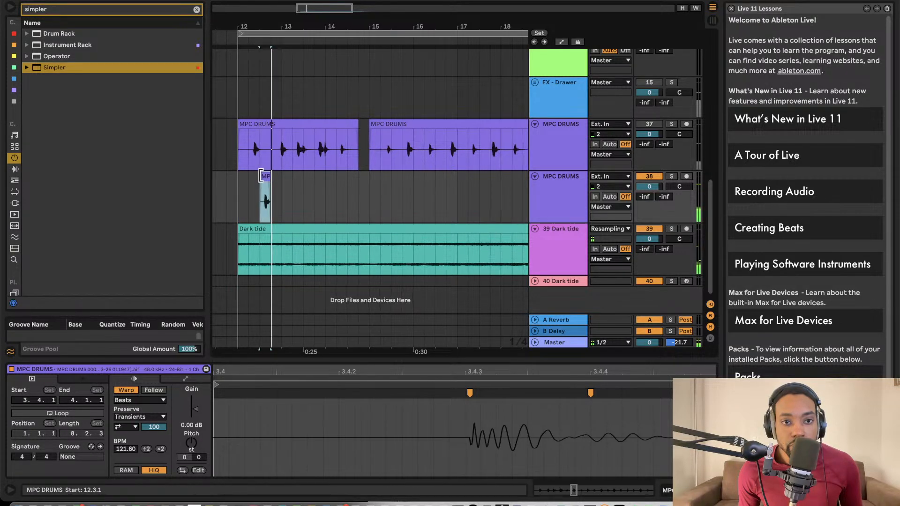
key("space")
Step: Shift the isolated hit on the second MPC DRUMS track to 12.2.3 and play it with Dark tide
scroll(269, 176, "up", 5)
left_click_drag(264, 177, 241, 176)
left_click_drag(228, 130, 232, 174)
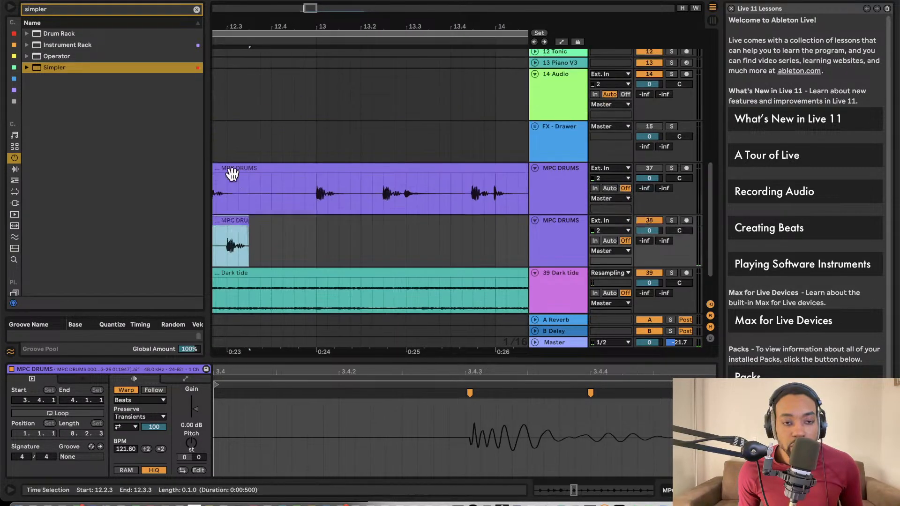
scroll(232, 178, "down", 3)
scroll(234, 178, "down", 4)
key("space")
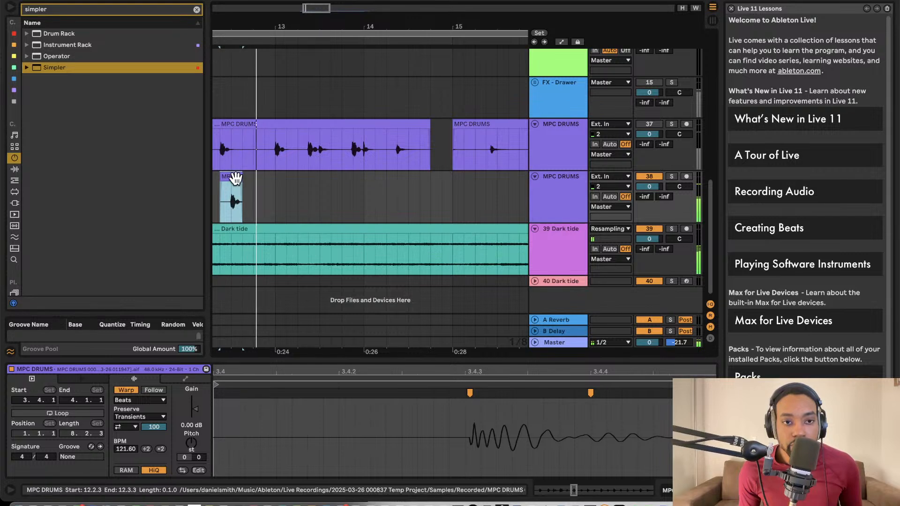
key("space")
key("space")
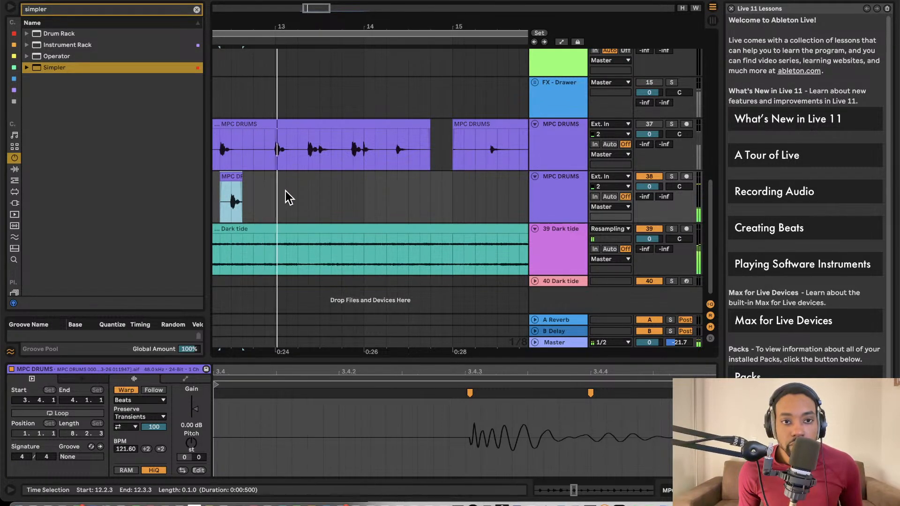
Step: Duplicate the full bar 12 of the second MPC DRUMS track through bar 19 and play the repeated hits
scroll(288, 194, "left", 4)
scroll(288, 195, "up", 1)
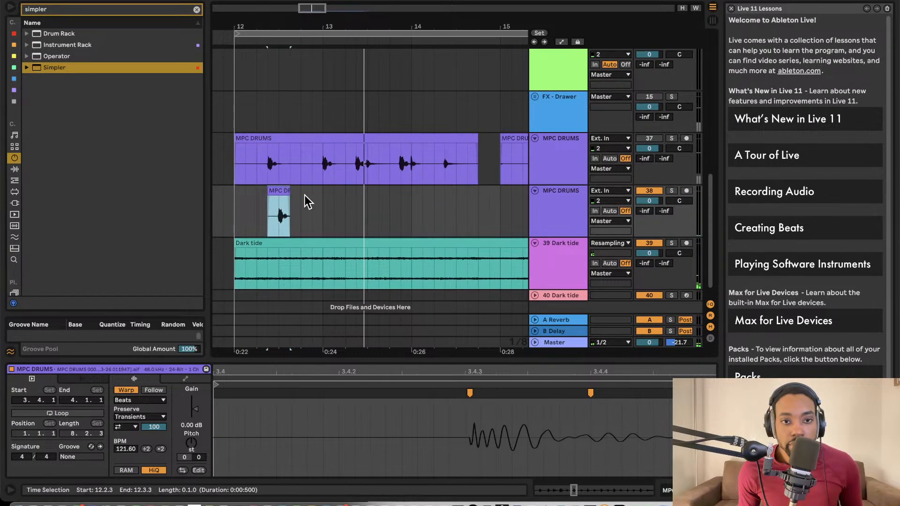
left_click_drag(323, 201, 234, 202)
key("super+d")
key("super+d")
key("super+d")
key("super+d")
key("super+d")
key("super+d")
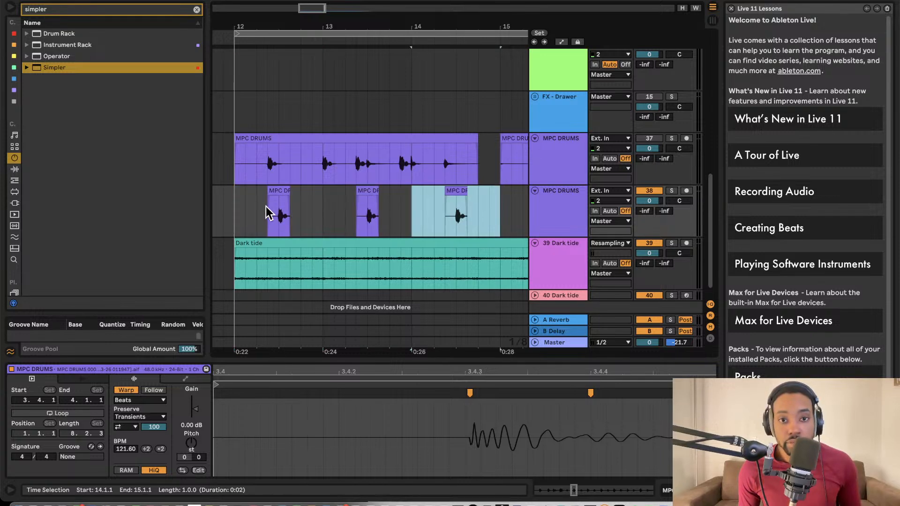
key("super+d")
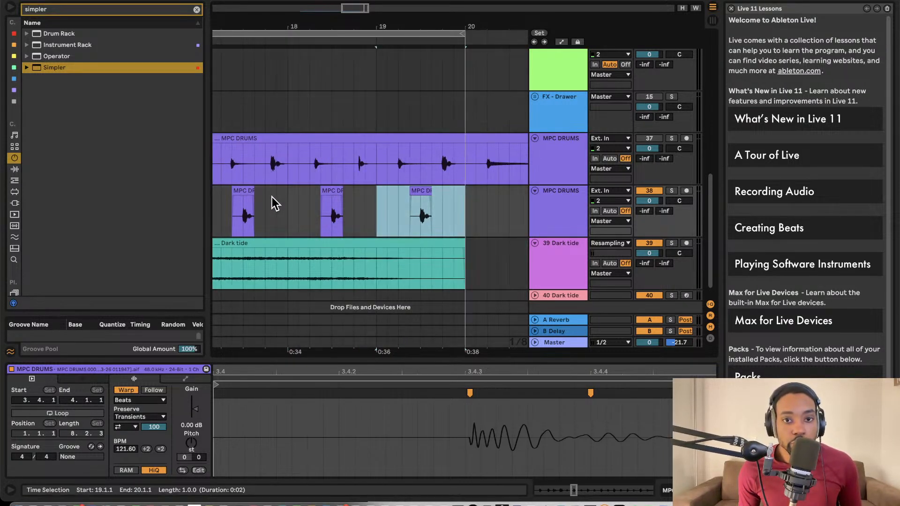
scroll(272, 199, "down", 5)
scroll(283, 192, "left", 10)
scroll(309, 181, "right", 8)
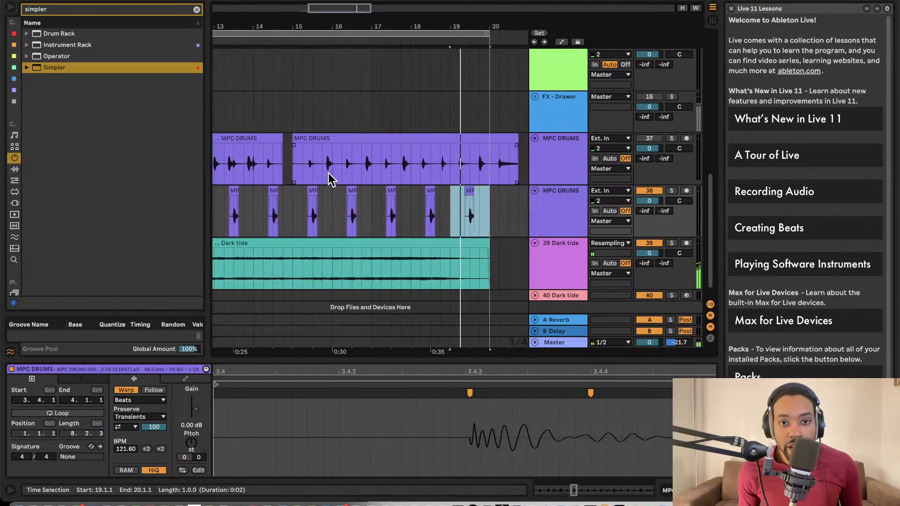
Step: Deactivate the second MPC DRUMS track, reactivate the first, and play from 15.4.1
left_click(340, 147)
left_click(344, 164)
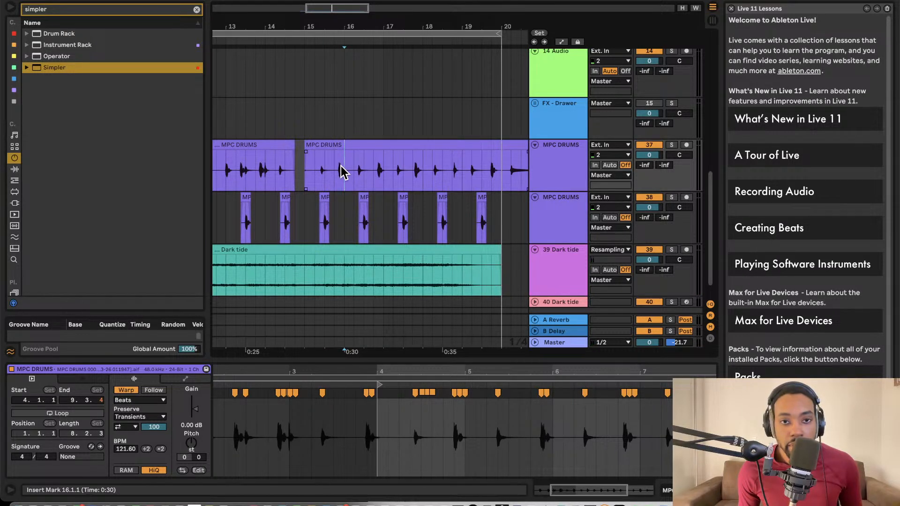
left_click(340, 166)
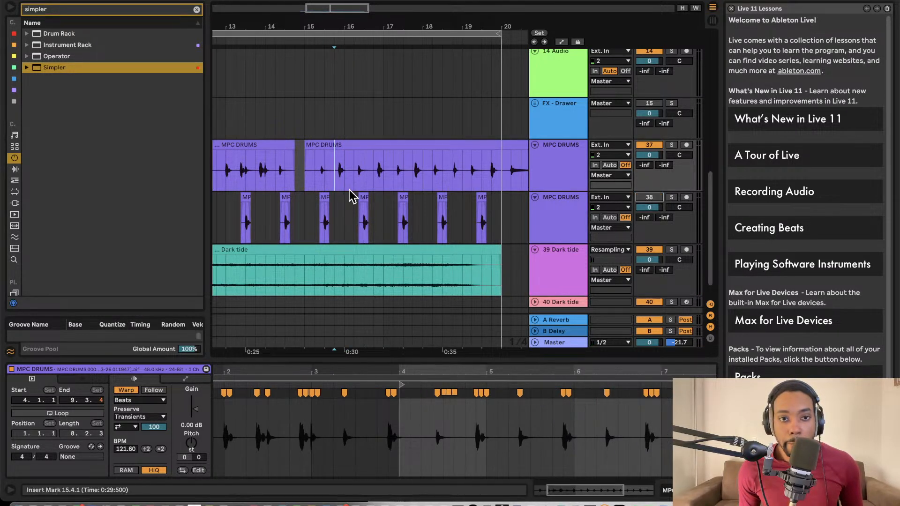
key("space")
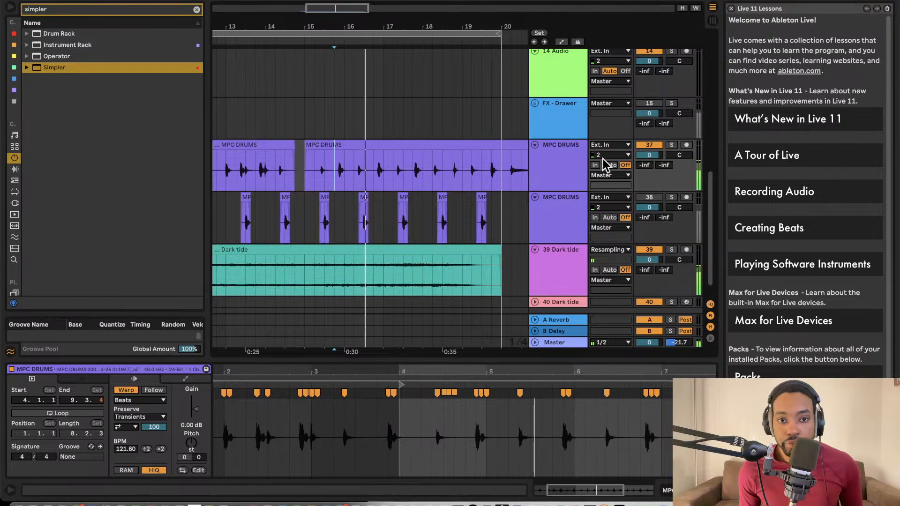
Step: Move the one-beat hit at 16.2.1 to 14.1.1 on the second MPC DRUMS track and play the arrangement from bar 12
left_click_drag(355, 176, 267, 208)
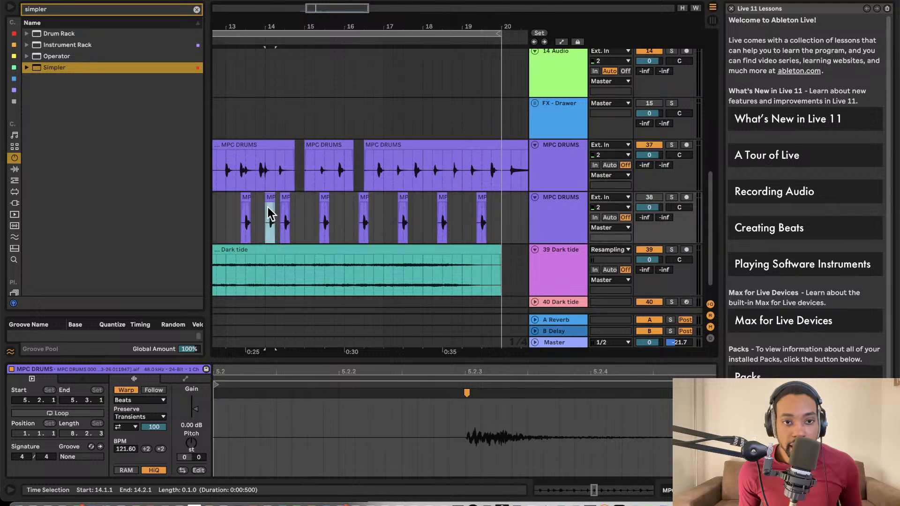
scroll(279, 187, "down", 2)
key("space")
scroll(273, 187, "left", 3)
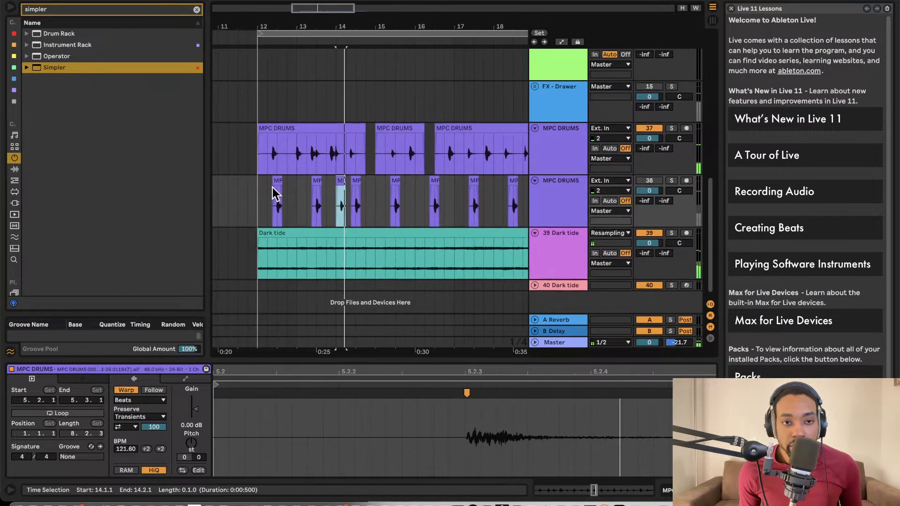
left_click(261, 201)
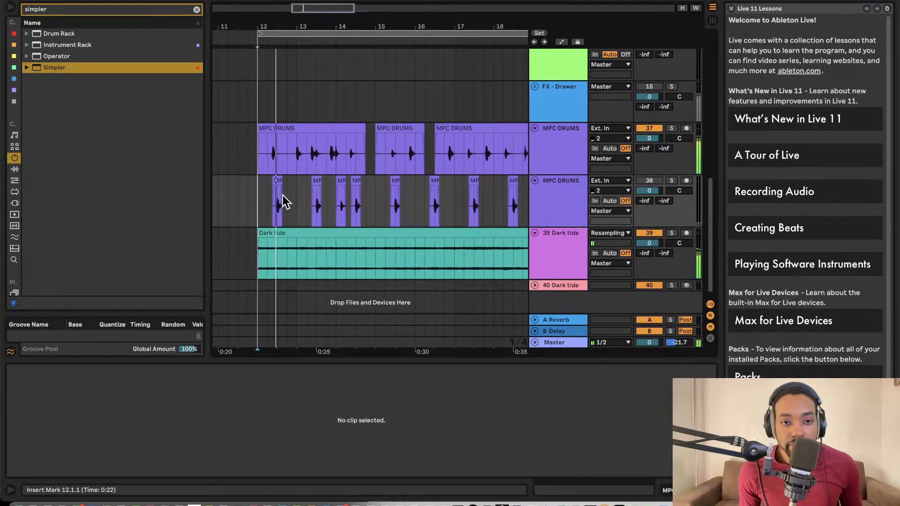
Step: Select all clips on the second MPC DRUMS track and recolor them red
left_click(355, 212, "shift")
left_click_drag(355, 212, 516, 220)
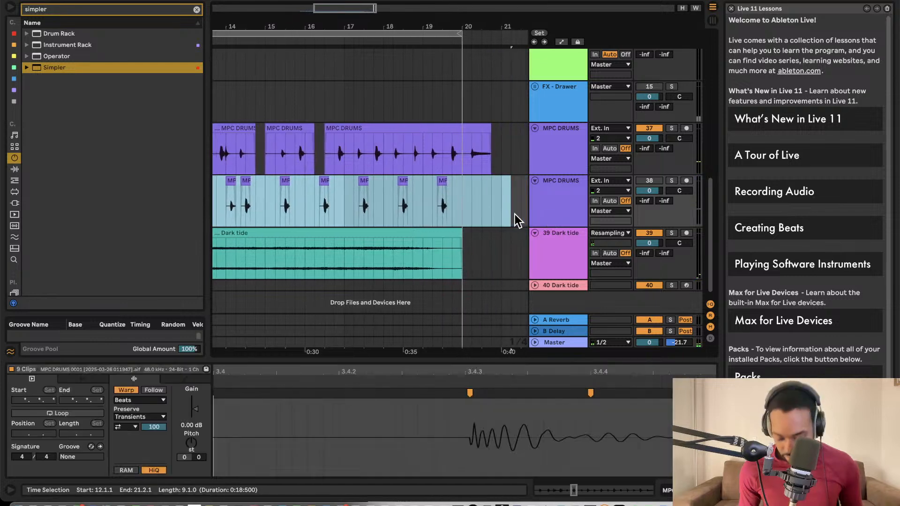
right_click(377, 188)
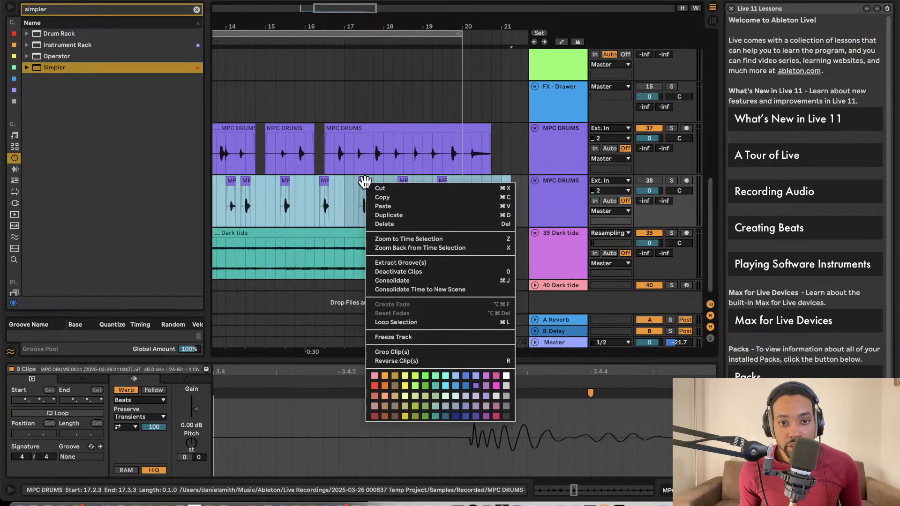
left_click(385, 386)
right_click(402, 183)
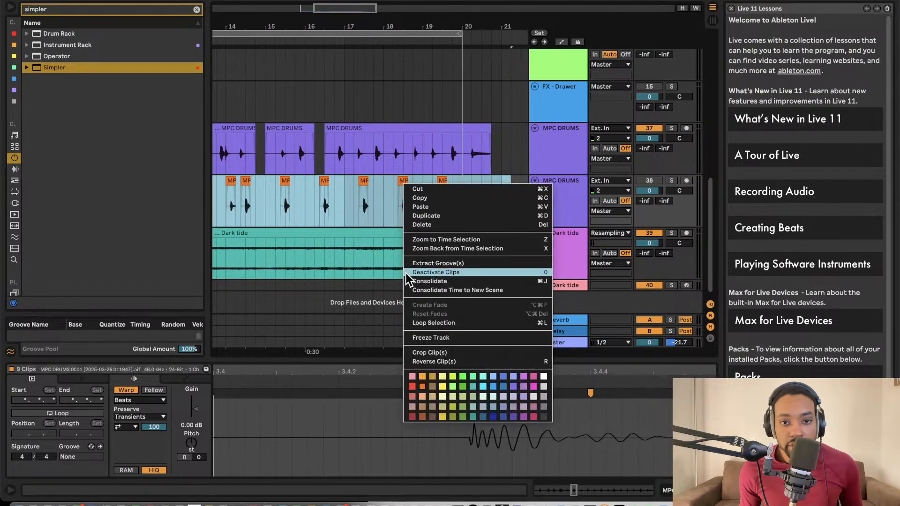
left_click(411, 386)
Step: Assign the second MPC DRUMS track's color to its clips
scroll(351, 234, "left", 5)
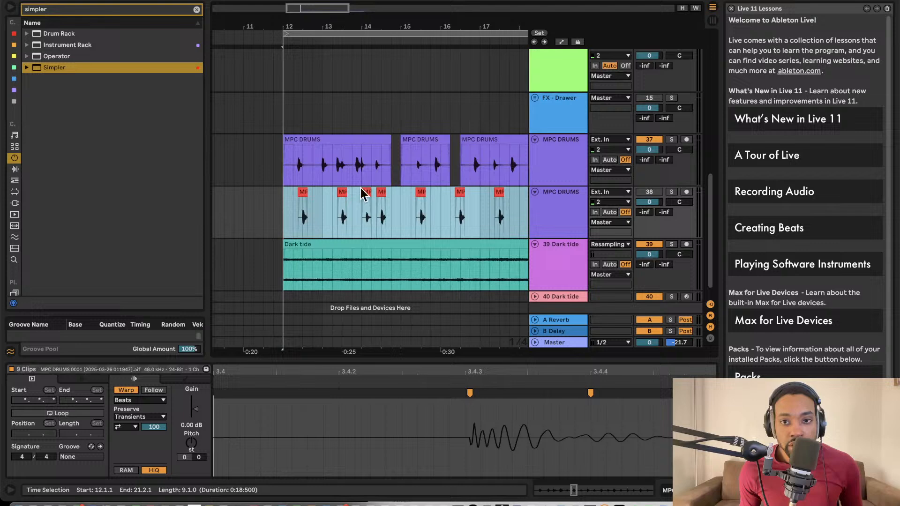
right_click(550, 197)
left_click(570, 454)
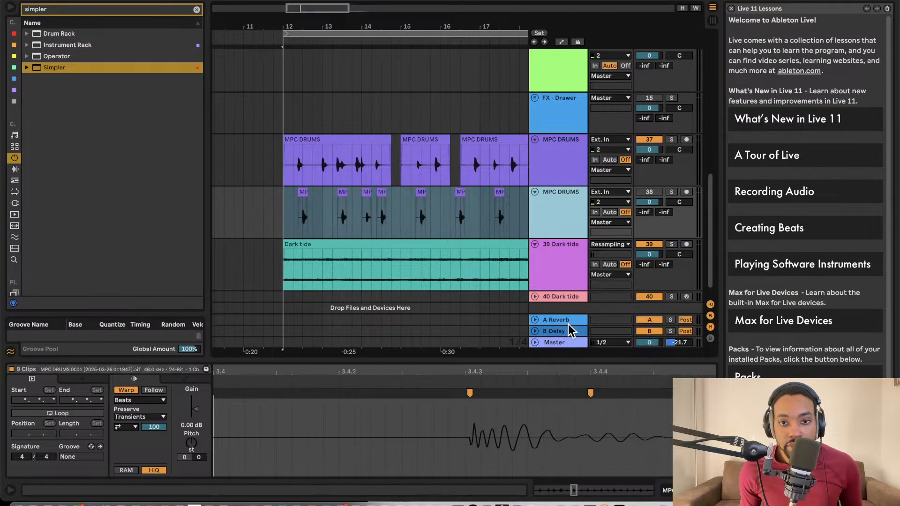
Step: Recolor the second MPC DRUMS track red and assign its track color to all its clips
right_click(562, 216)
left_click(573, 415)
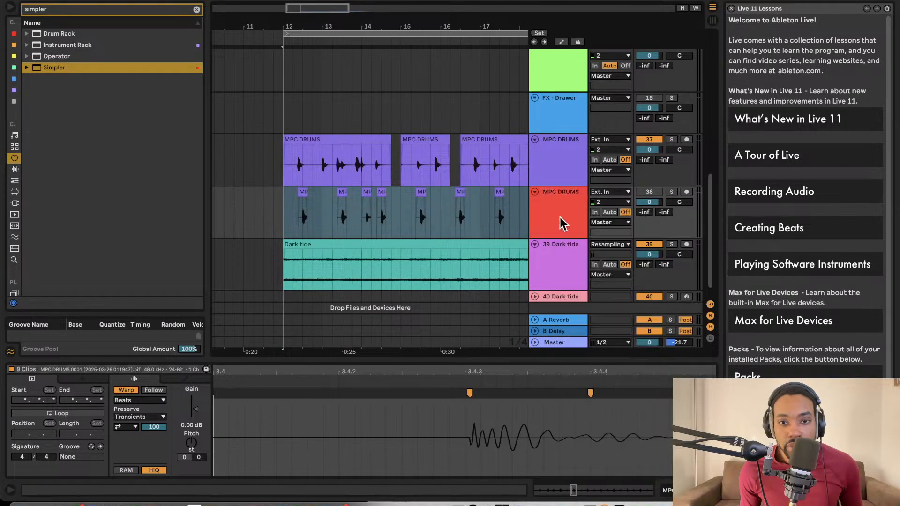
right_click(552, 194)
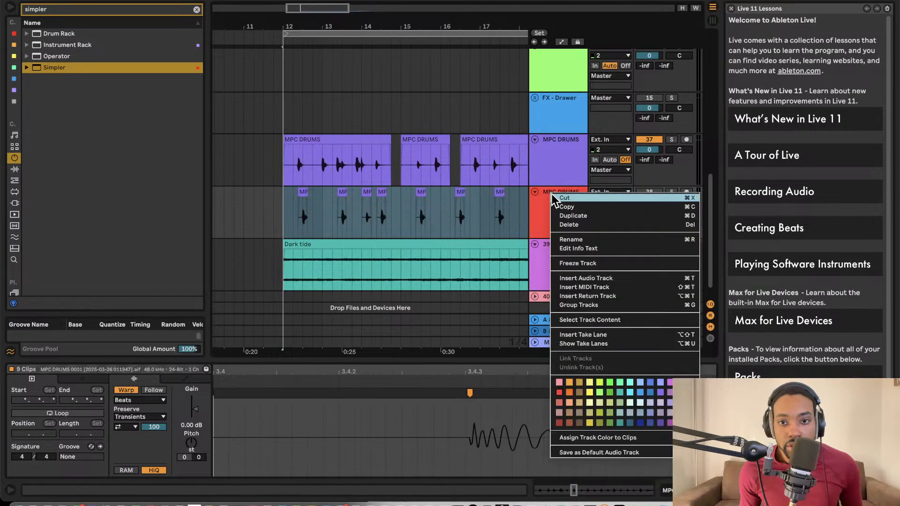
left_click(591, 438)
left_click(313, 221)
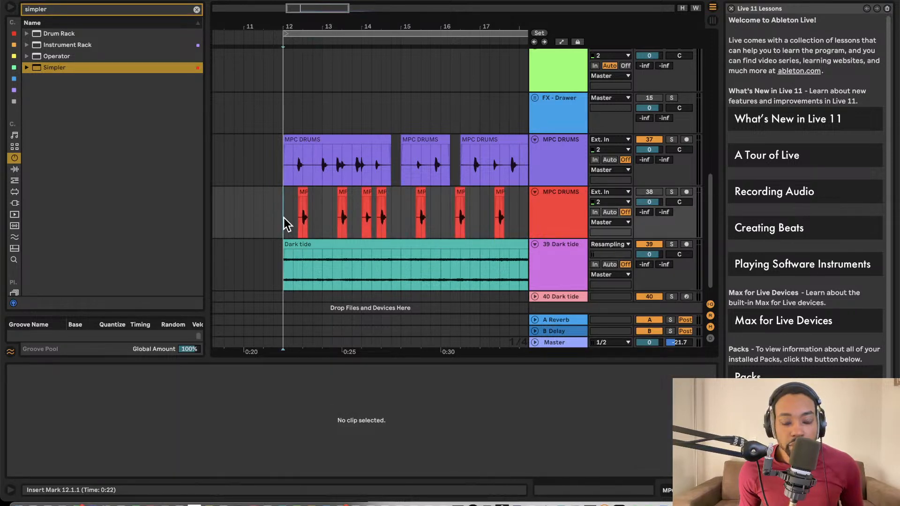
Step: Play from bar 12 with only the second MPC DRUMS track active, and fold the first MPC DRUMS track
key("space")
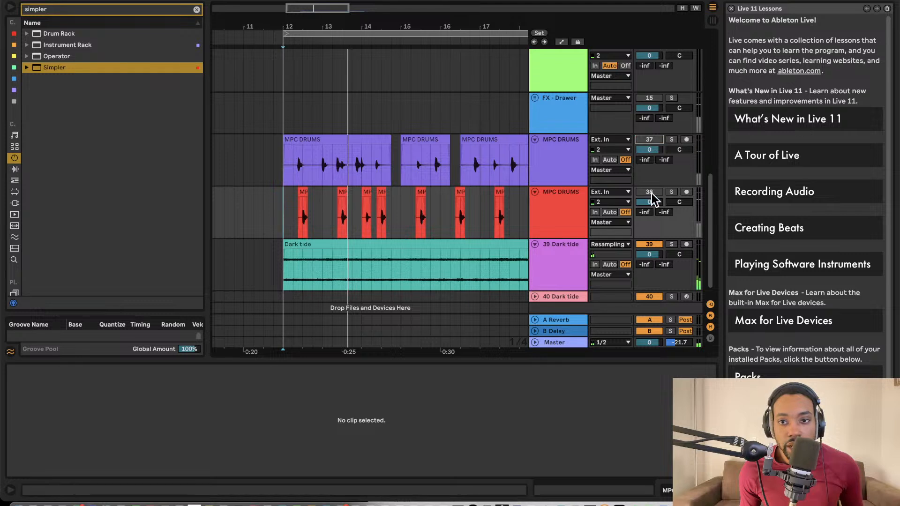
key("space")
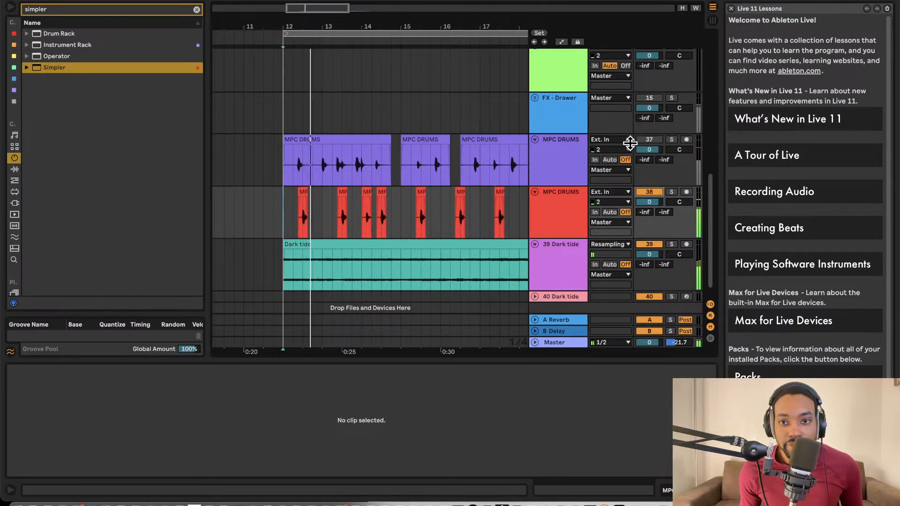
left_click(535, 140)
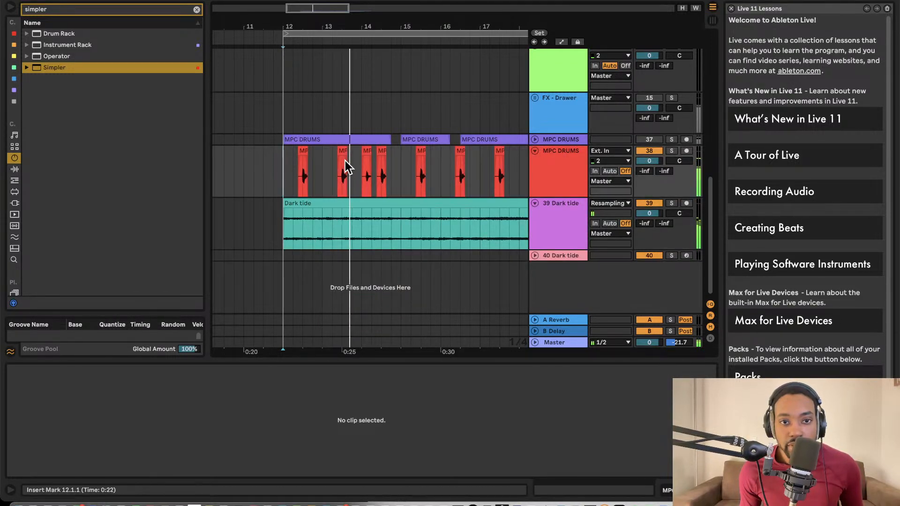
scroll(347, 164, "up", 1)
key("space")
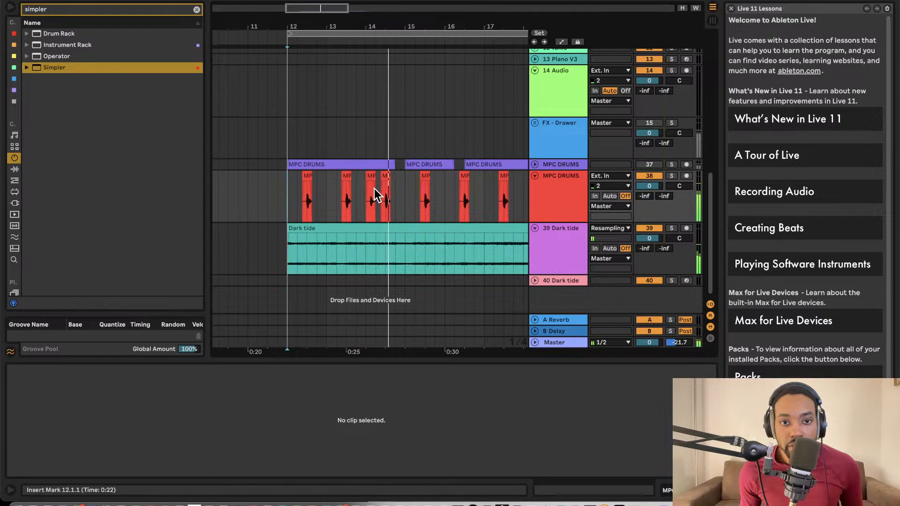
Step: Move the hit at 14.1.1 on the red MPC DRUMS track to 13.4.3 and play from bar 12
scroll(377, 195, "up", 3)
scroll(364, 176, "up", 4)
left_click_drag(364, 175, 355, 176)
scroll(353, 186, "down", 4)
scroll(328, 189, "down", 2)
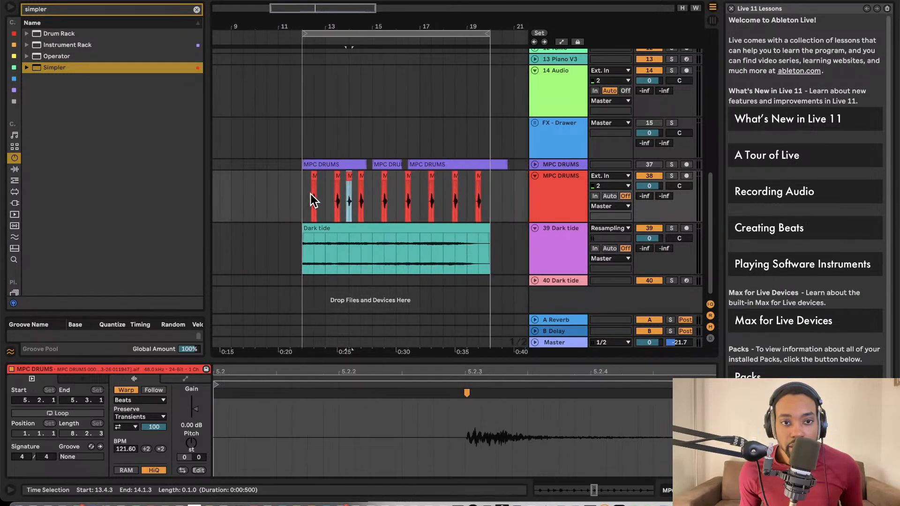
left_click(300, 198)
key("space")
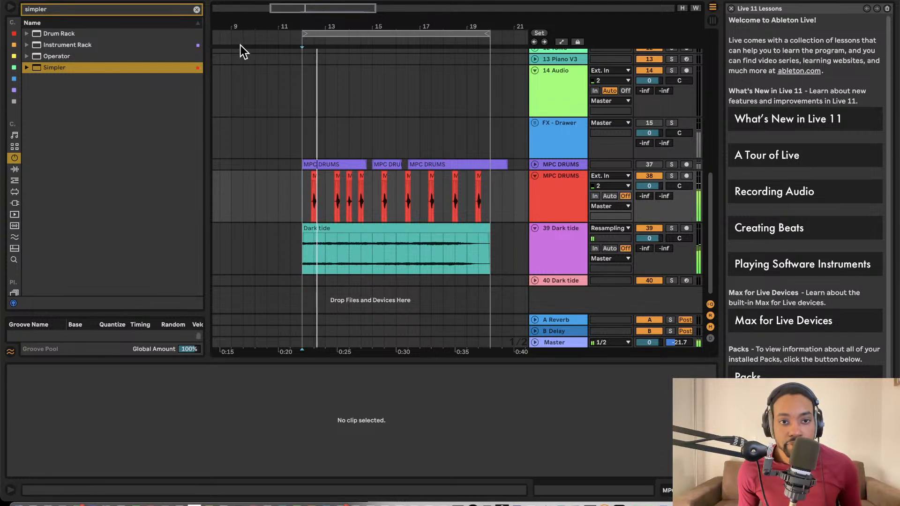
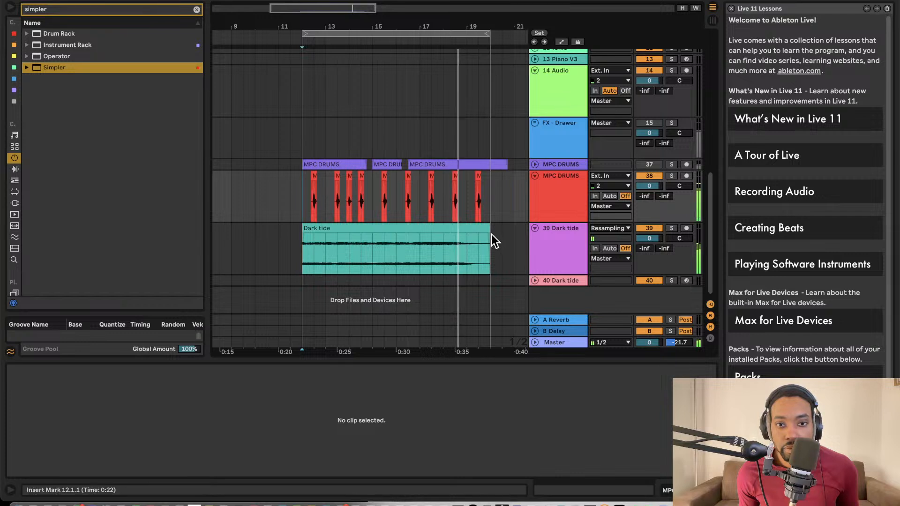
Step: Shorten the Dark tide clip on track 39 so that it ends at 17.1.1
left_click_drag(489, 234, 419, 232)
key("Up")
key("space")
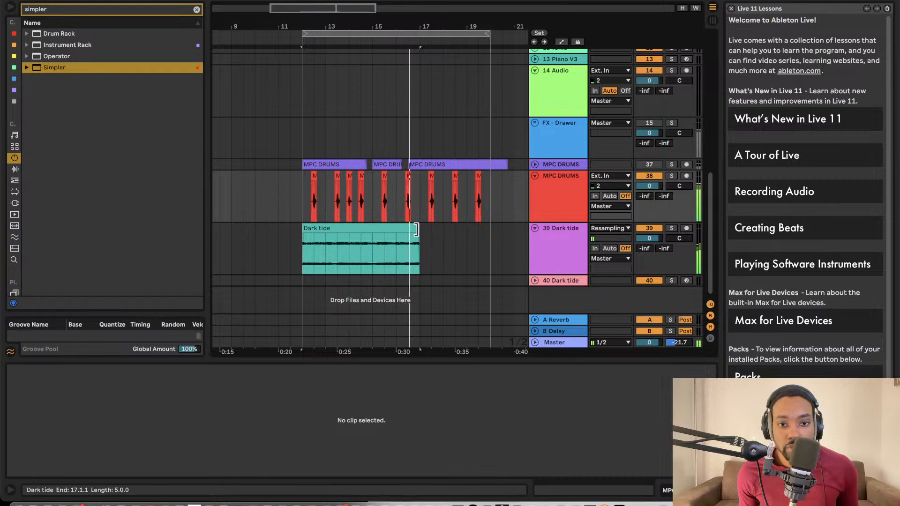
Step: Duplicate the shortened Dark tide clip directly after itself at 17.1.1 and play the result
left_click(397, 229)
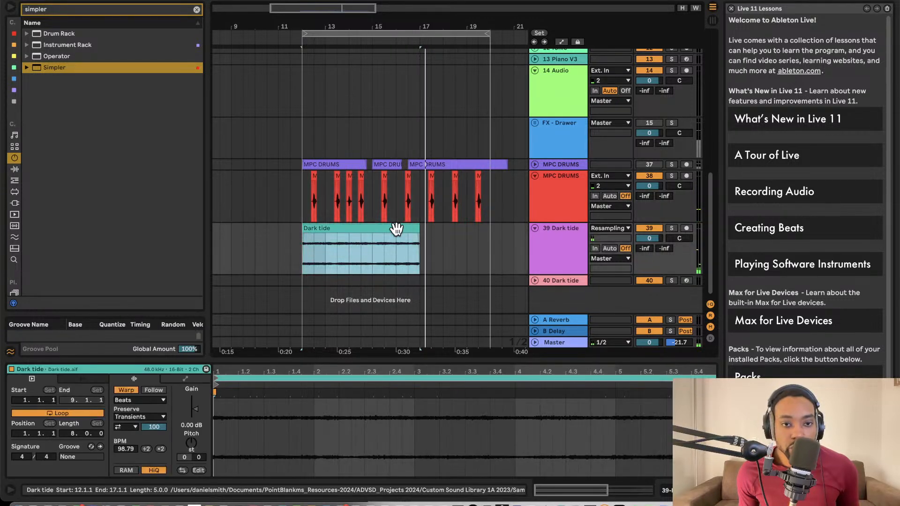
key("ctrl+d")
left_click(345, 241)
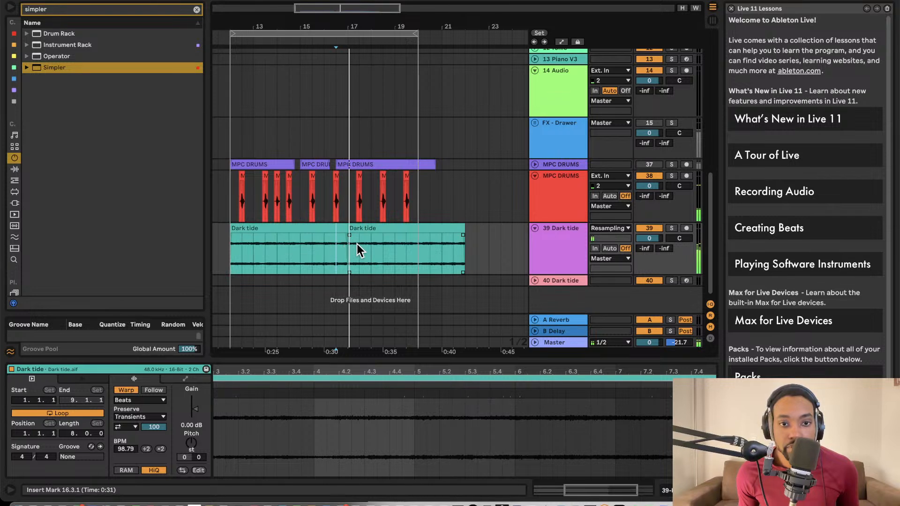
left_click(356, 244)
key("space")
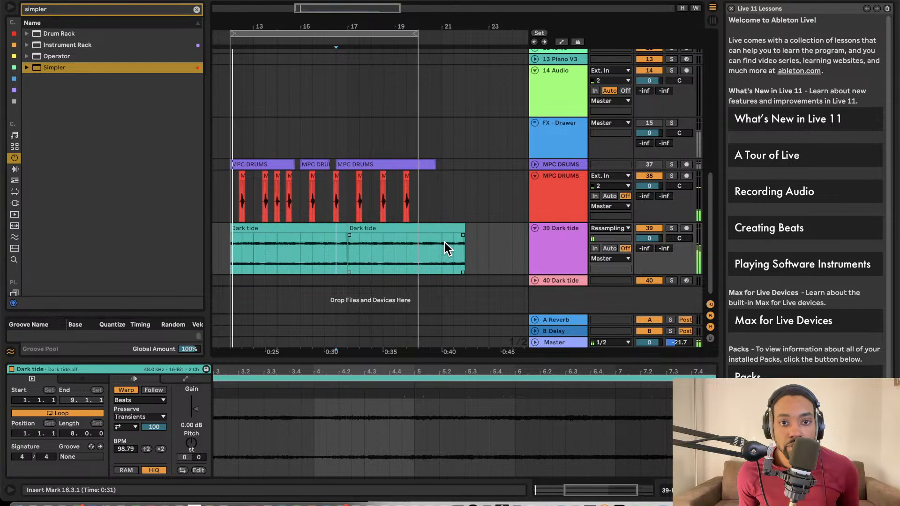
Step: Split the second Dark tide clip at 20.1.1 and delete the part running to 22.1.1
left_click(463, 229)
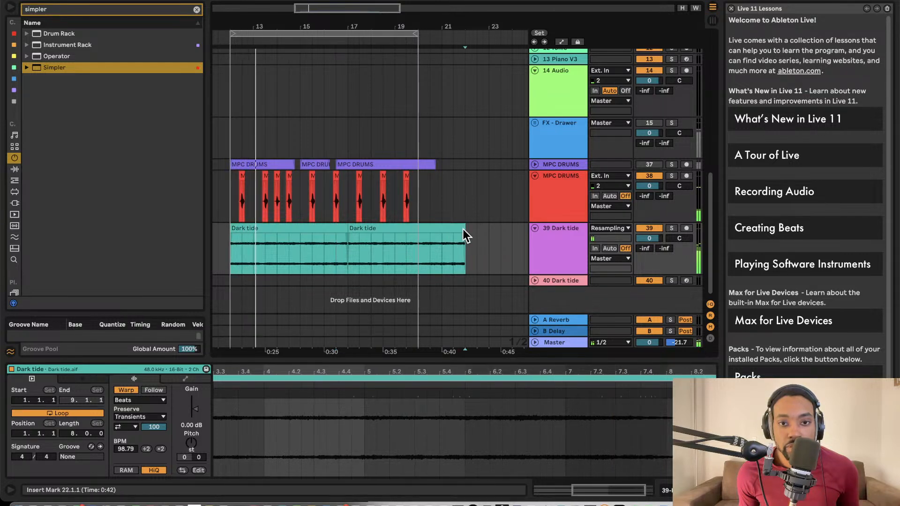
left_click(417, 246)
key("super+e")
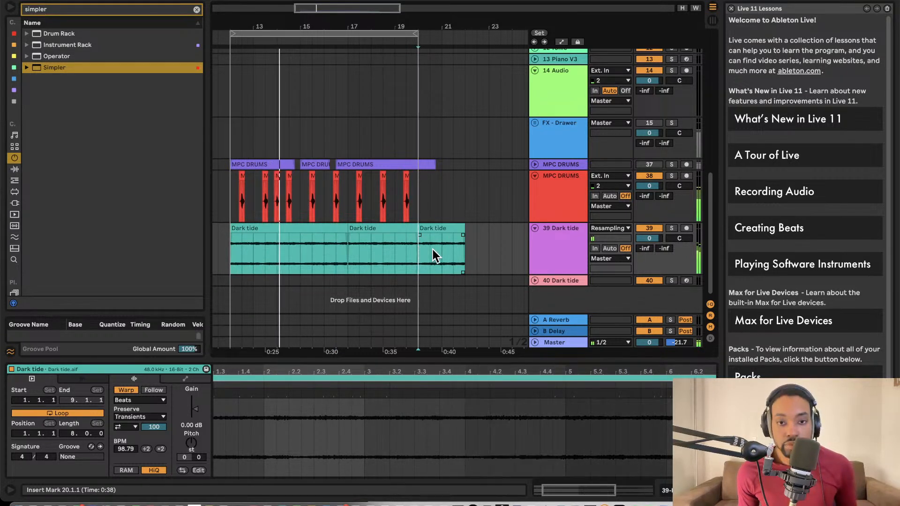
key("Delete")
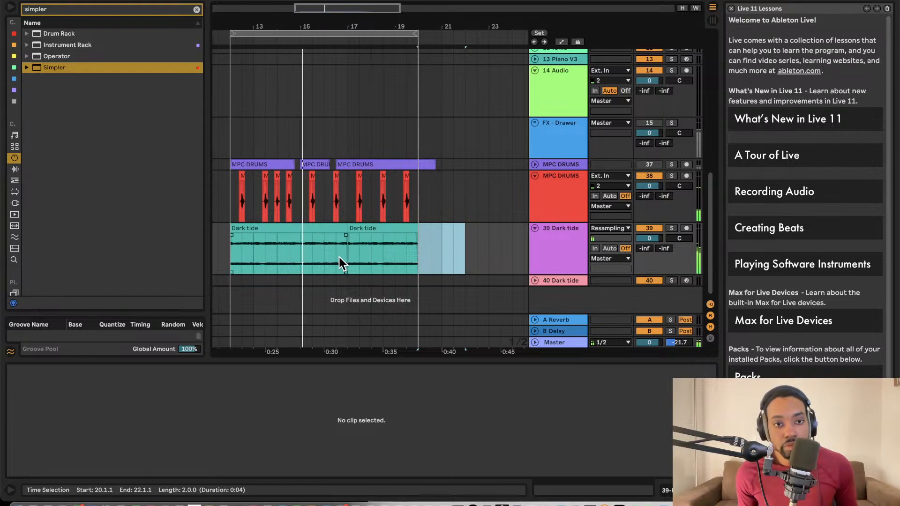
Step: Reverse the Dark tide clip from 17.1.1 to 20.1.1 and play the arrangement from bar 12
left_click(361, 232)
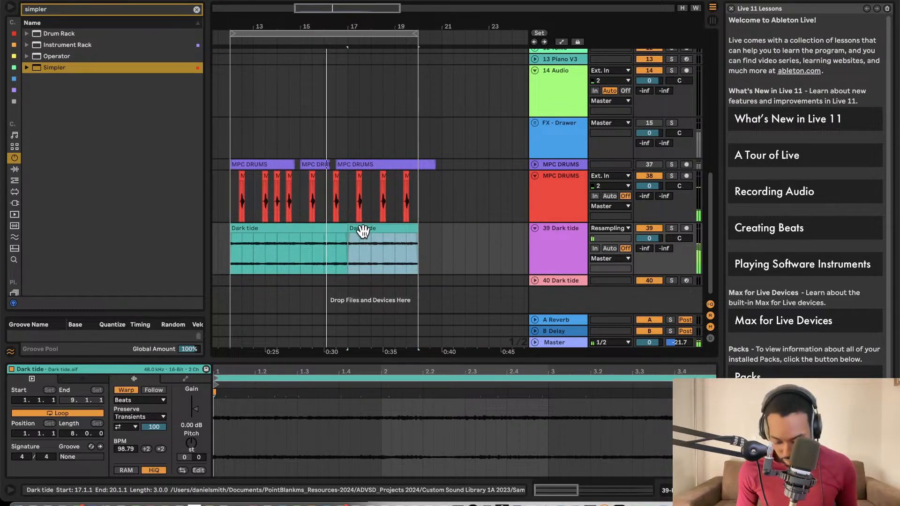
key("r")
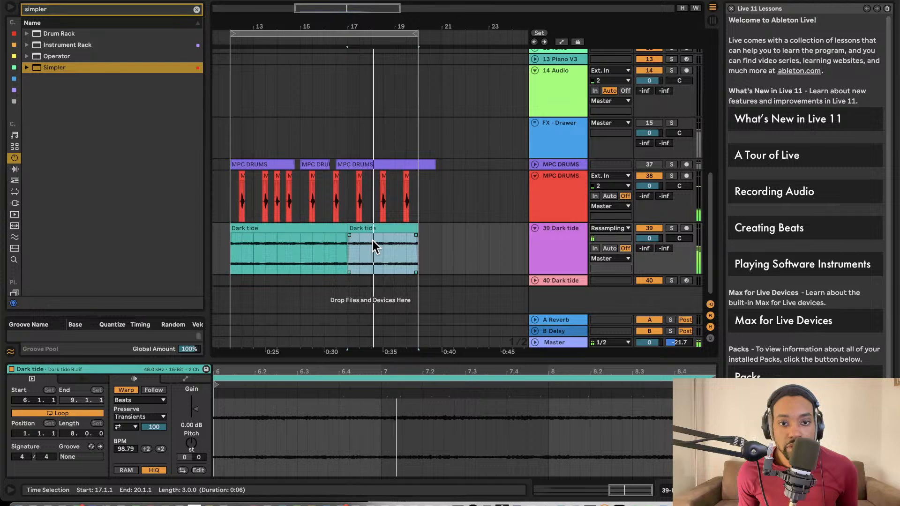
scroll(393, 239, "left", 2)
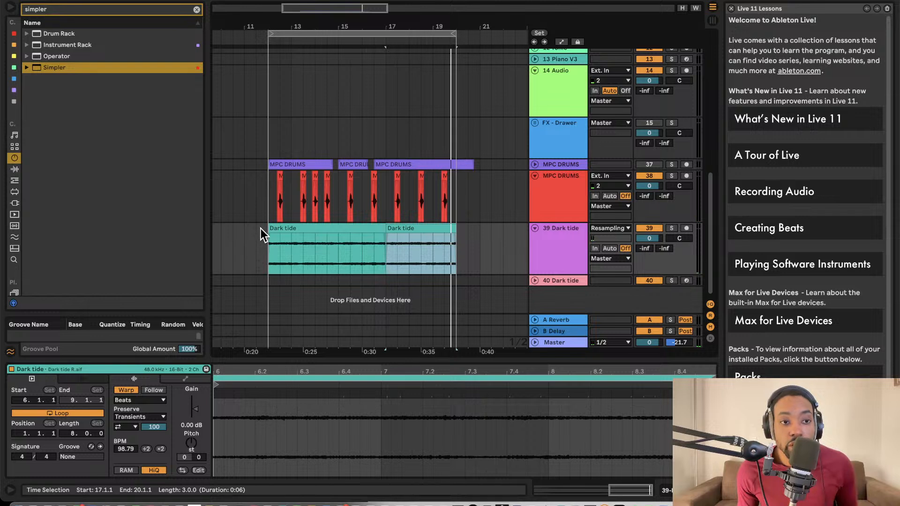
scroll(261, 231, "right", 1)
key("space")
left_click(243, 243)
key("space")
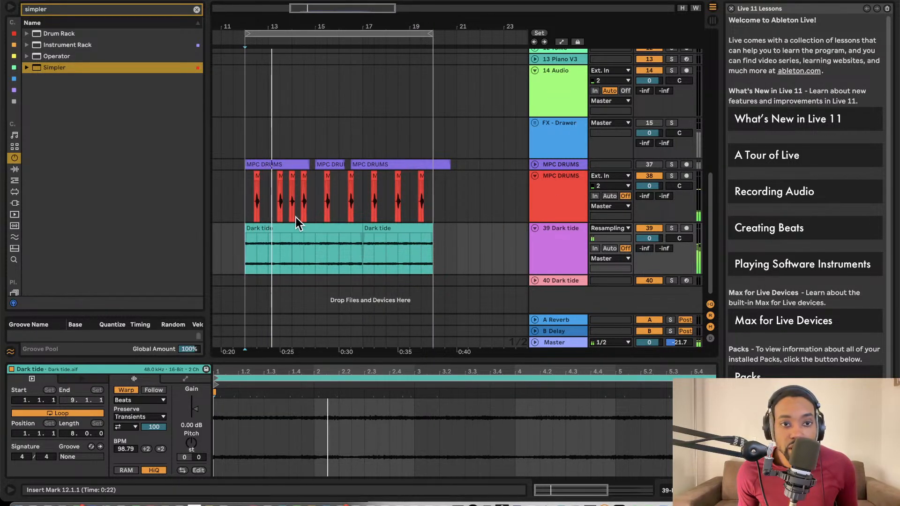
scroll(325, 222, "up", 3)
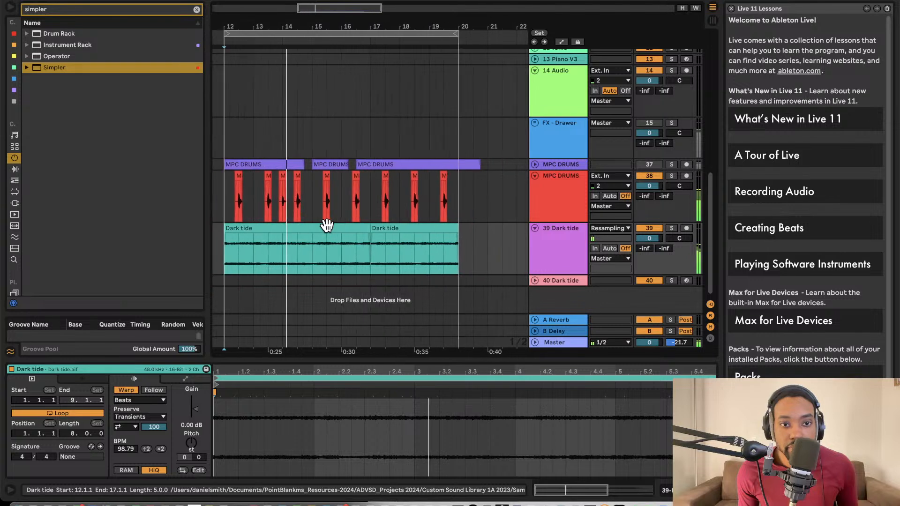
scroll(326, 226, "down", 1)
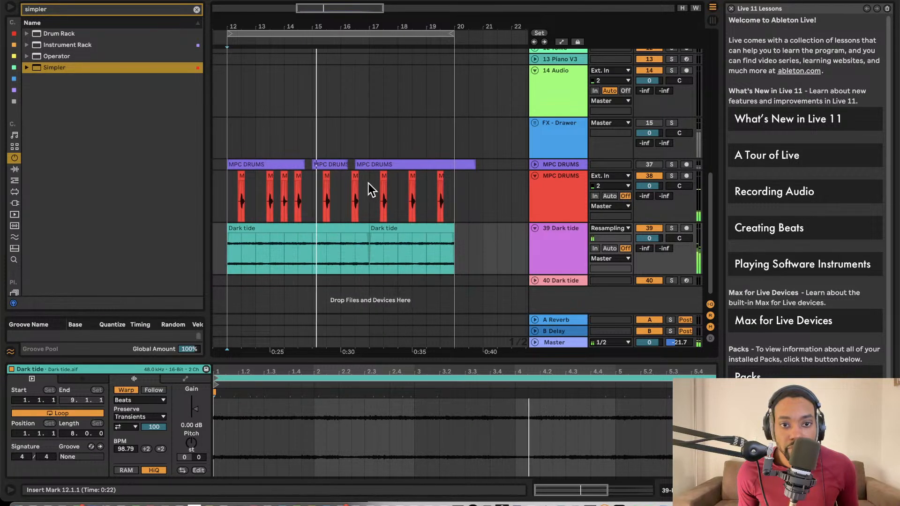
Step: Duplicate the red MPC DRUMS track and deactivate the original
left_click(557, 192)
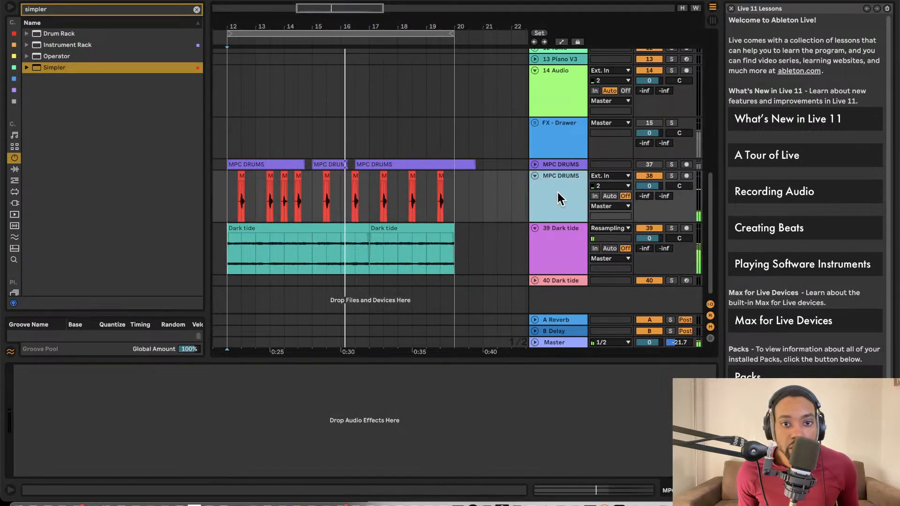
left_click(300, 196)
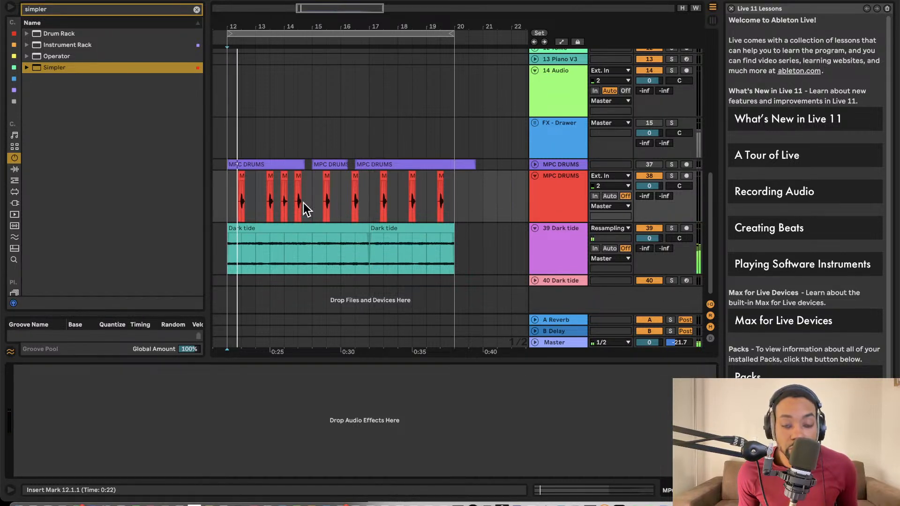
right_click(559, 193)
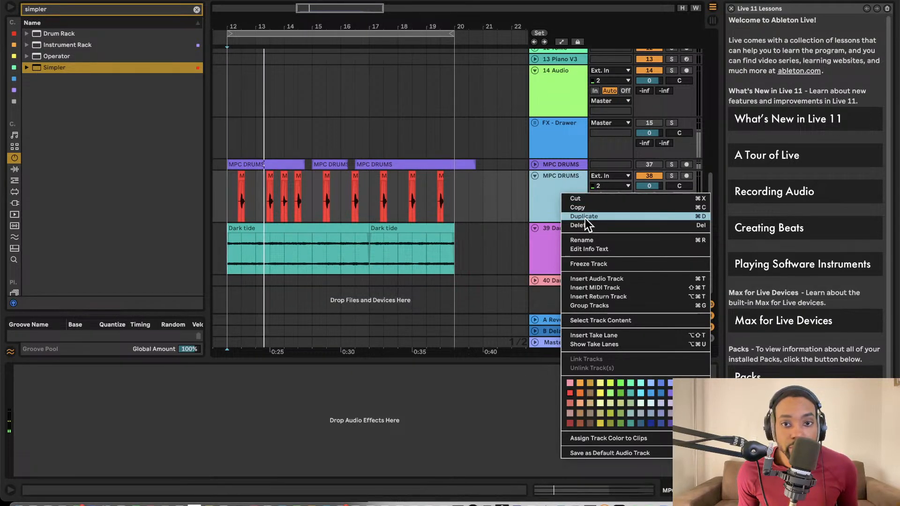
left_click(585, 217)
left_click(352, 242)
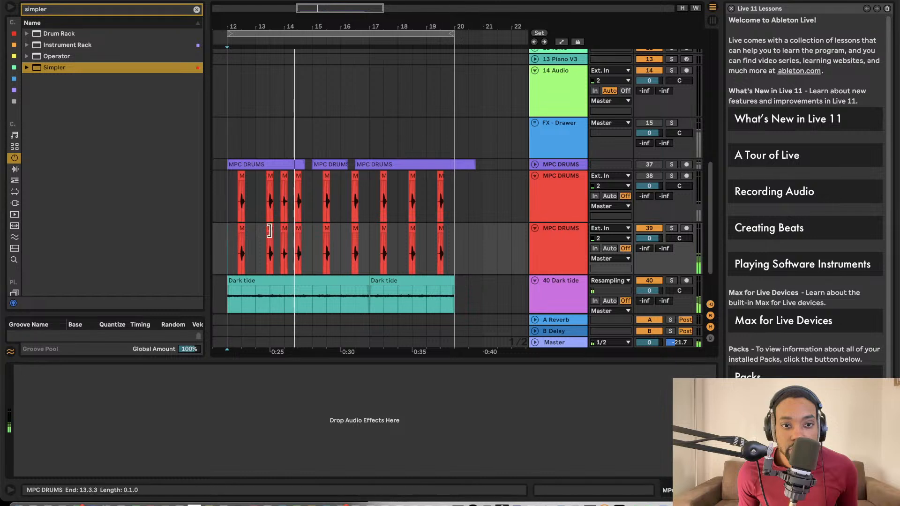
Step: Delete all hits on the duplicate MPC DRUMS track except those at 13.4.3 and 14.2.3, and play from bar 12
left_click_drag(281, 234, 217, 238)
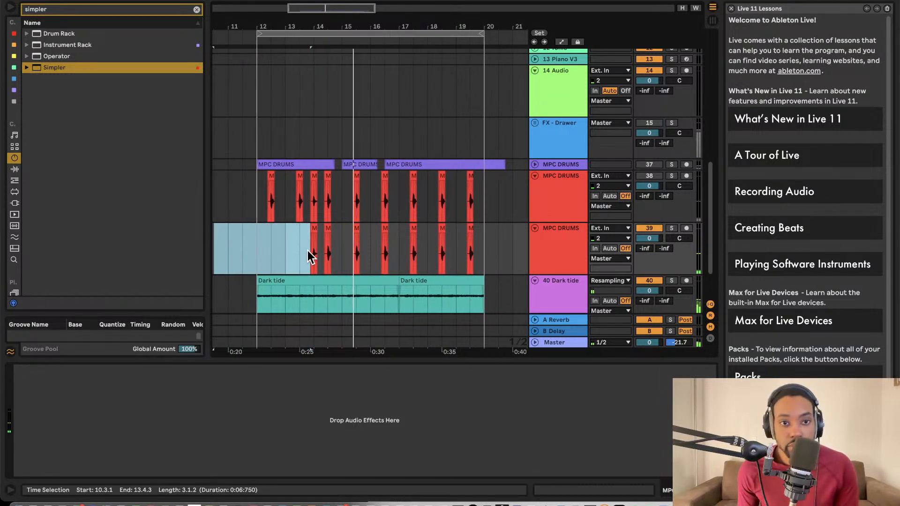
left_click(327, 251)
left_click_drag(375, 254, 342, 253)
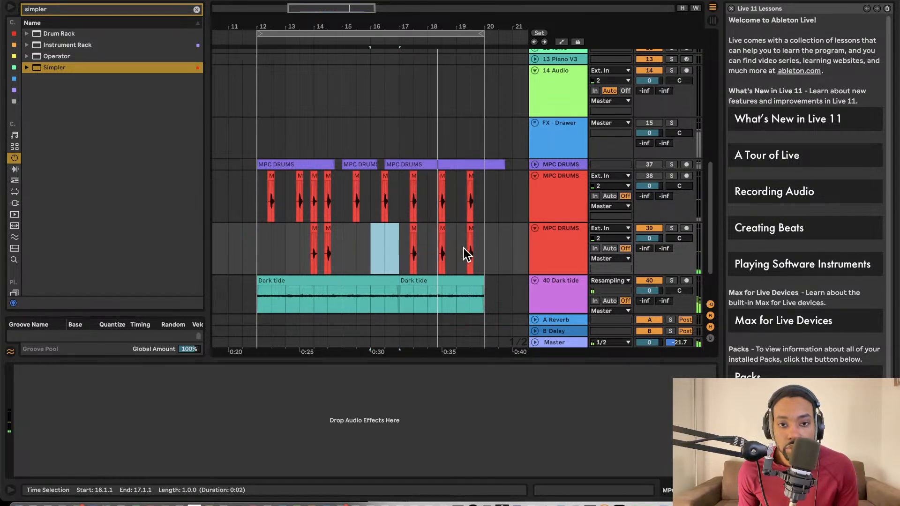
left_click_drag(473, 251, 399, 251)
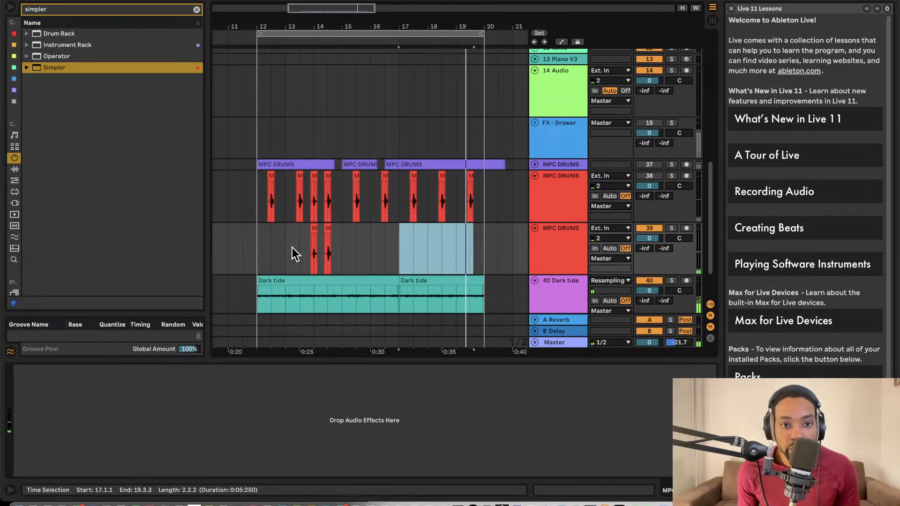
left_click(257, 246)
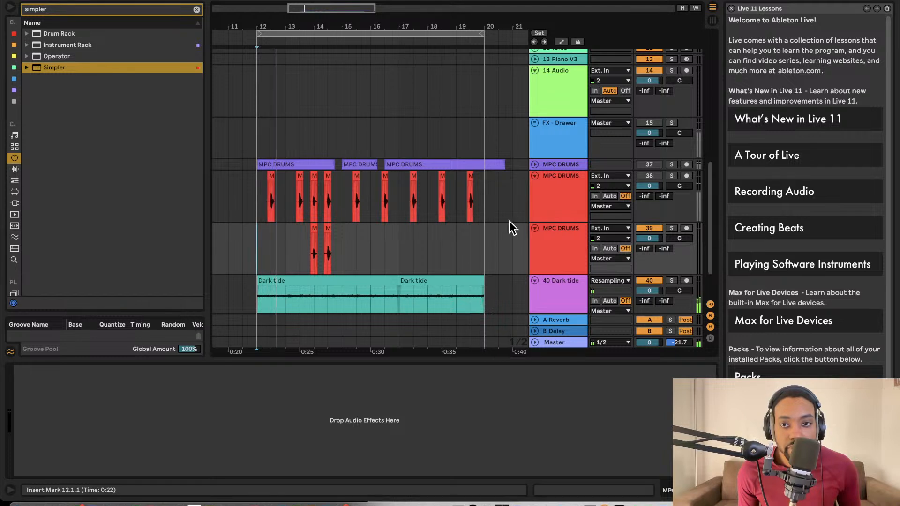
Step: With the duplicate MPC DRUMS track deactivated, delete its 14.2.3 hit and the 13.4.3 hit on the red track above
left_click(649, 228)
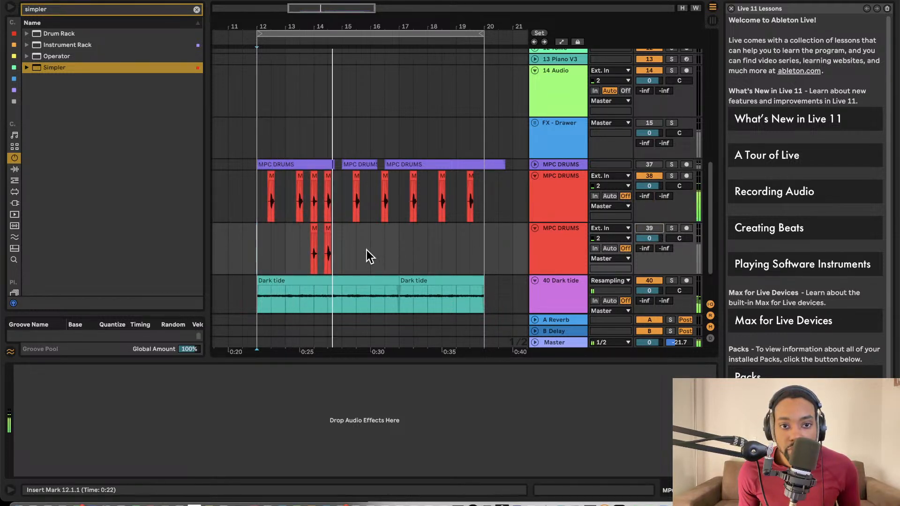
left_click(327, 250)
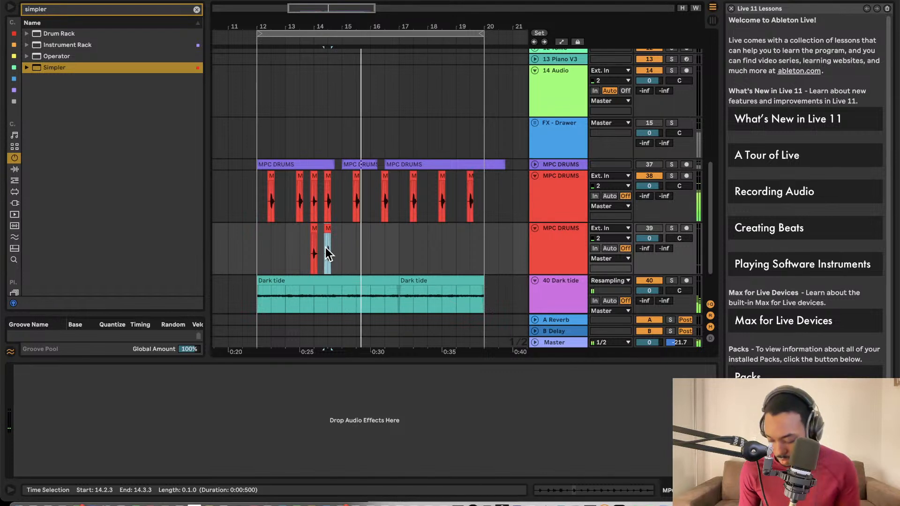
left_click_drag(325, 248, 312, 171)
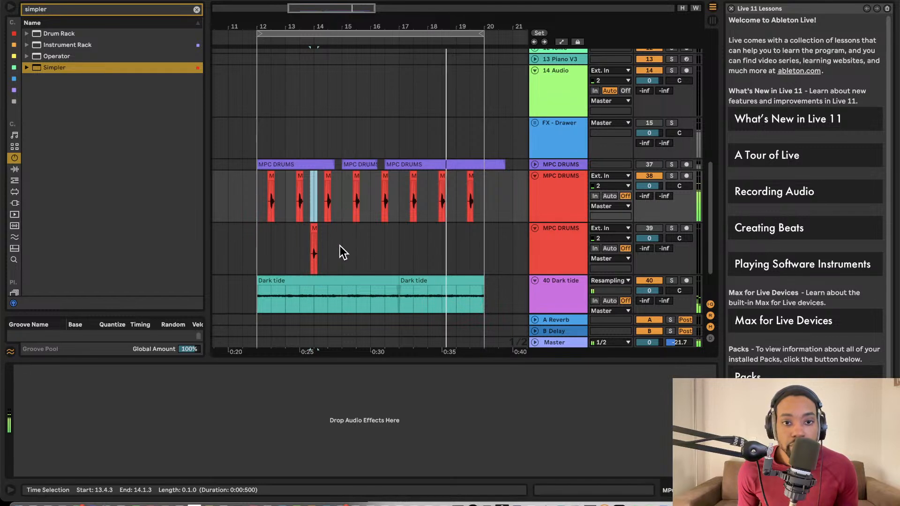
Step: Duplicate the time selection from 12.1.1 to 15.1.1 on the lower MPC DRUMS track to 15.1.1
left_click_drag(342, 245, 257, 242)
key("ctrl+d")
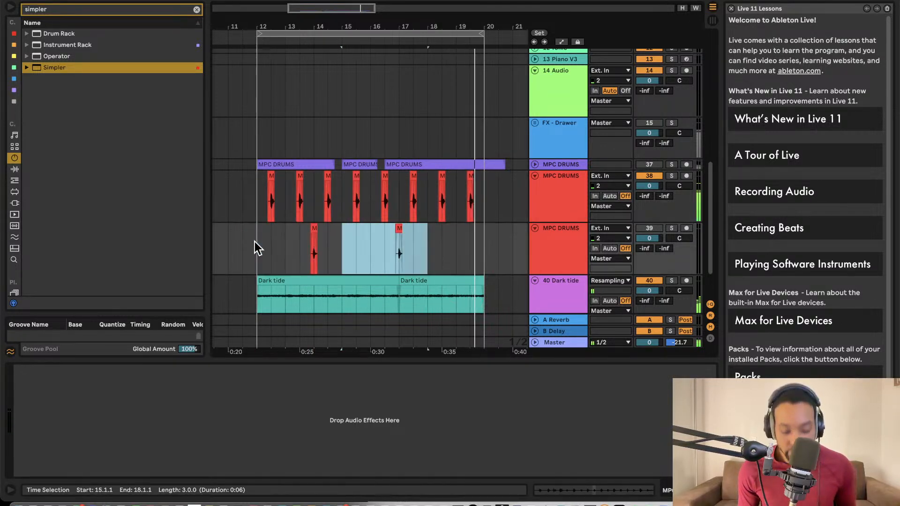
Step: Duplicate the 15.1.1 to 18.1.1 time selection on the lower MPC DRUMS track, undo the duplication, and play the arrangement
key("ctrl+d")
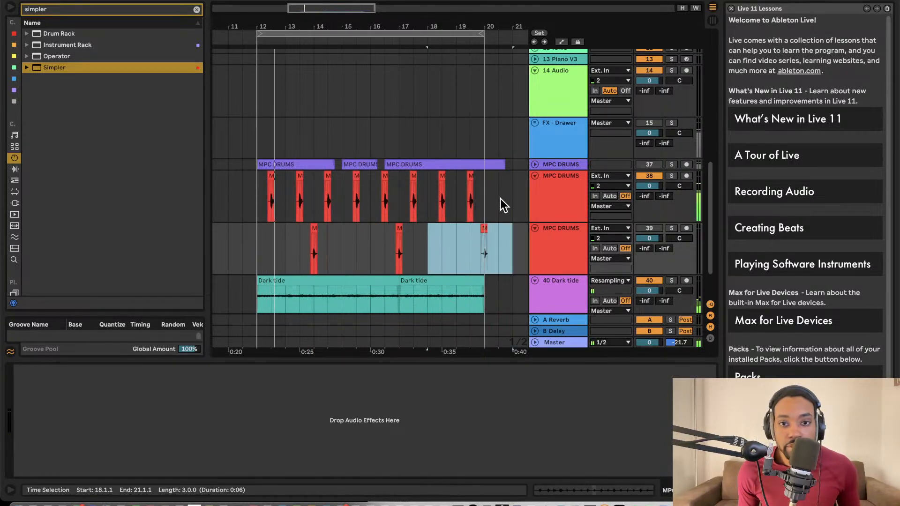
key("ctrl+z")
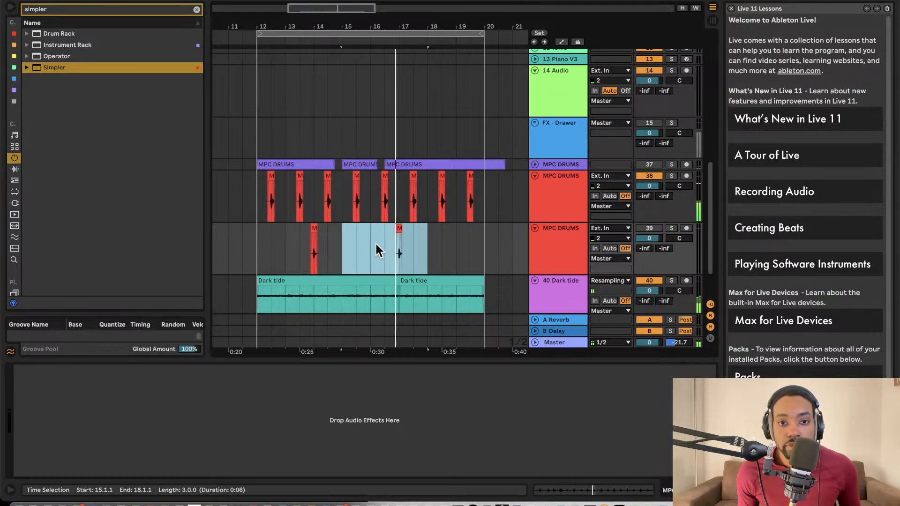
left_click(459, 244)
key("space")
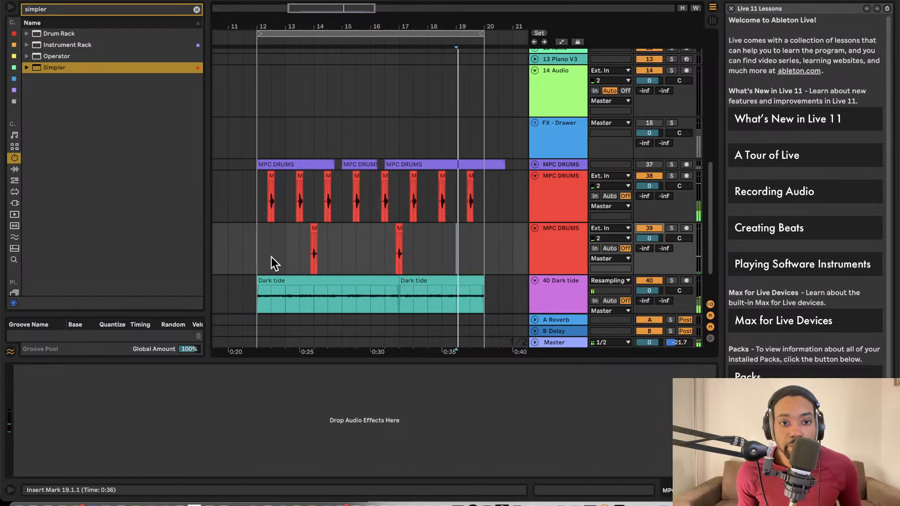
Step: Rename the lower red MPC DRUMS track as Snare
right_click(562, 249)
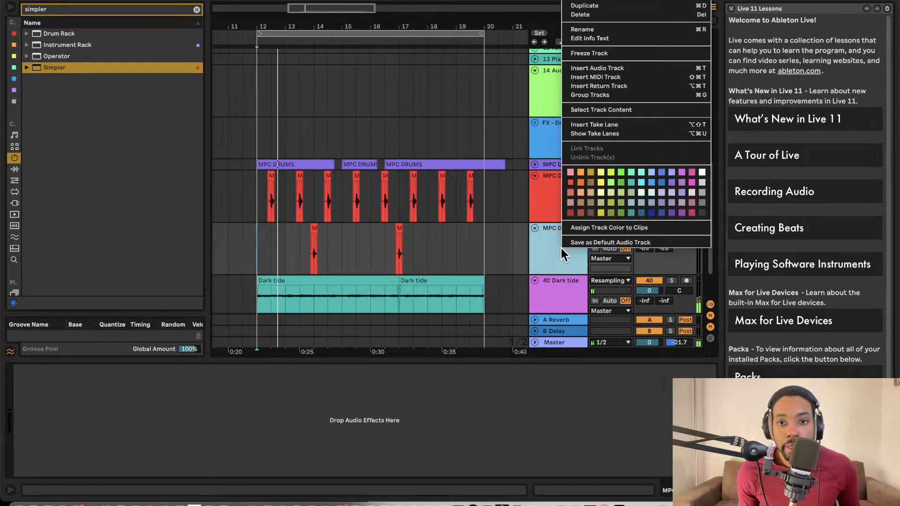
key("super+r")
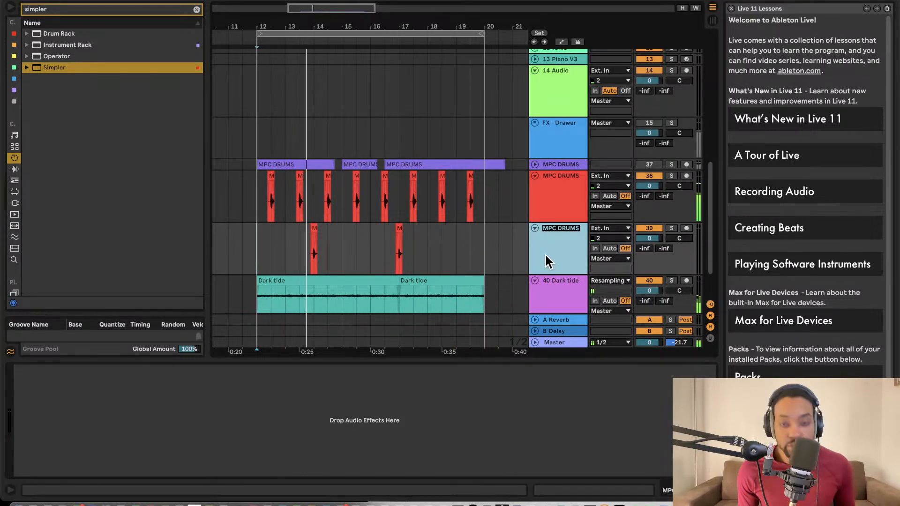
type("Snare")
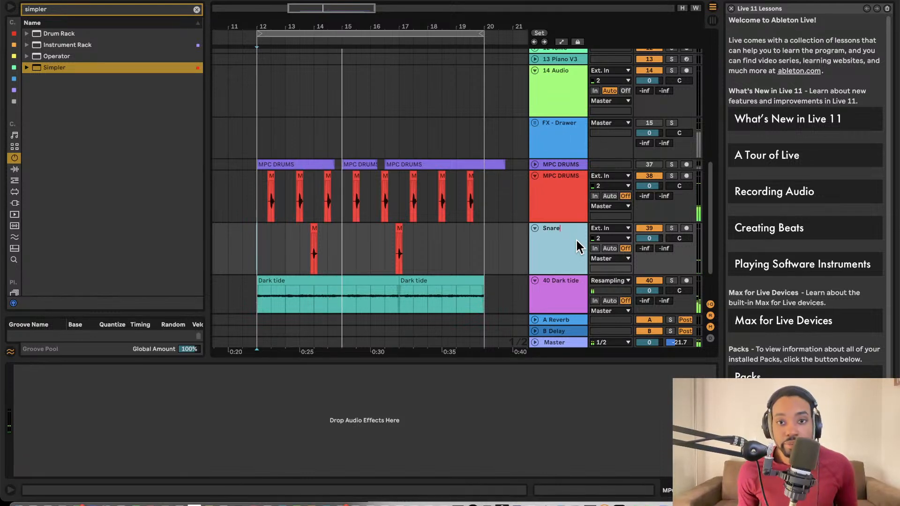
key("Return")
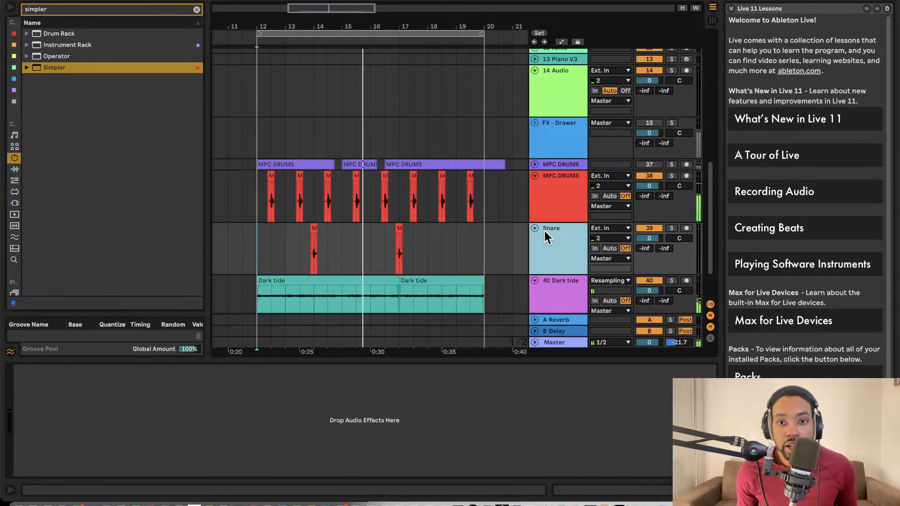
key("super+r")
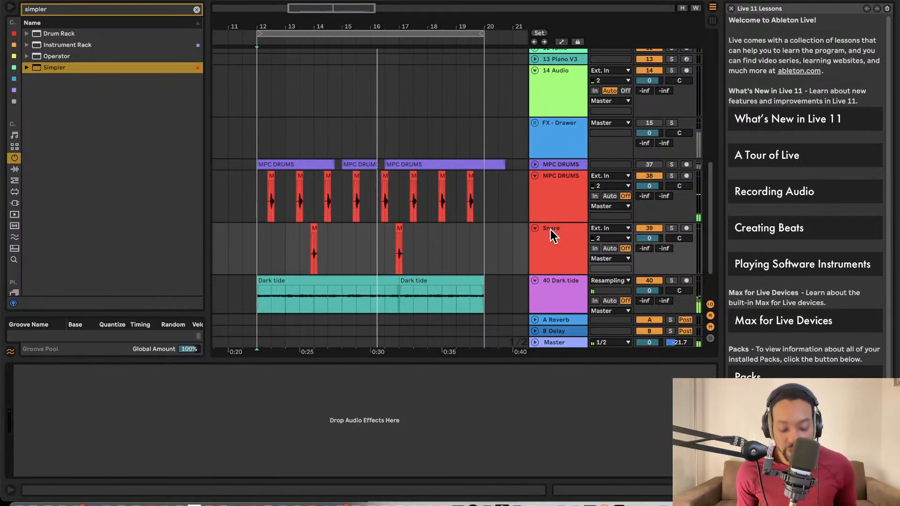
left_click(567, 248)
key("super+r")
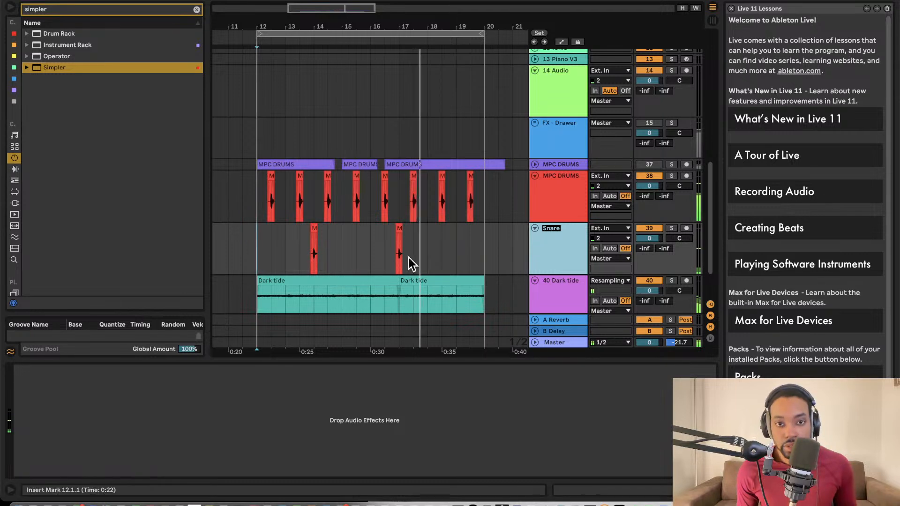
left_click(399, 231)
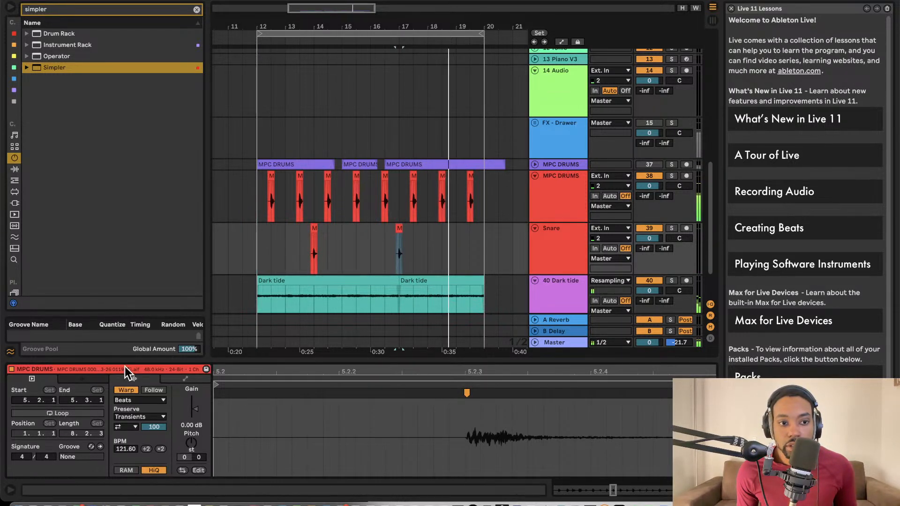
left_click(387, 237)
scroll(394, 241, "up", 5)
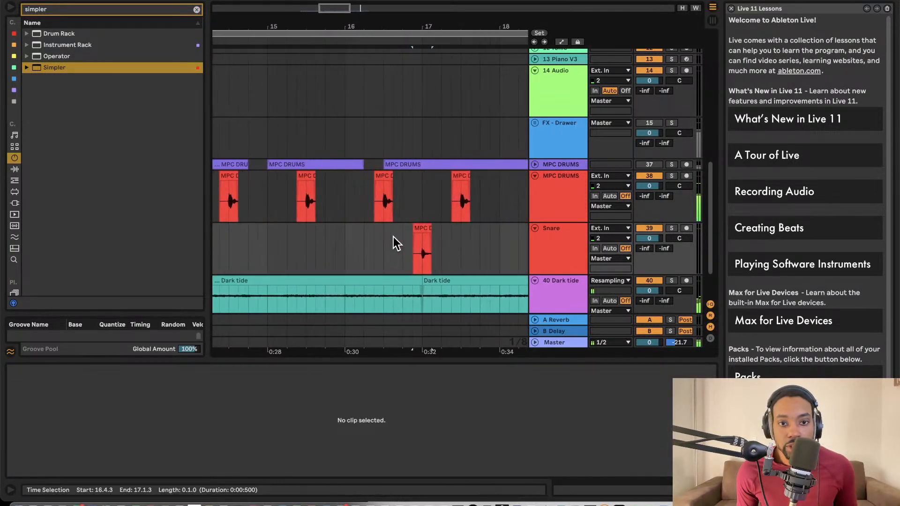
right_click(424, 225)
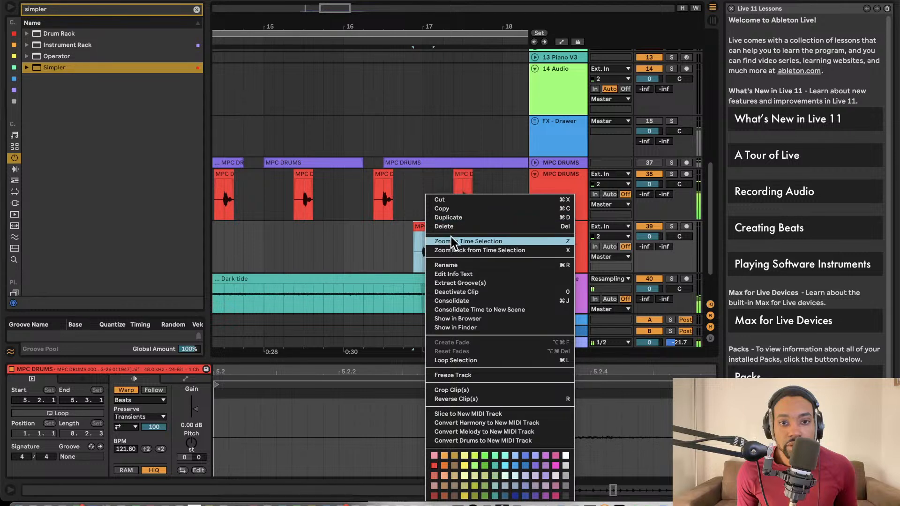
left_click(455, 274)
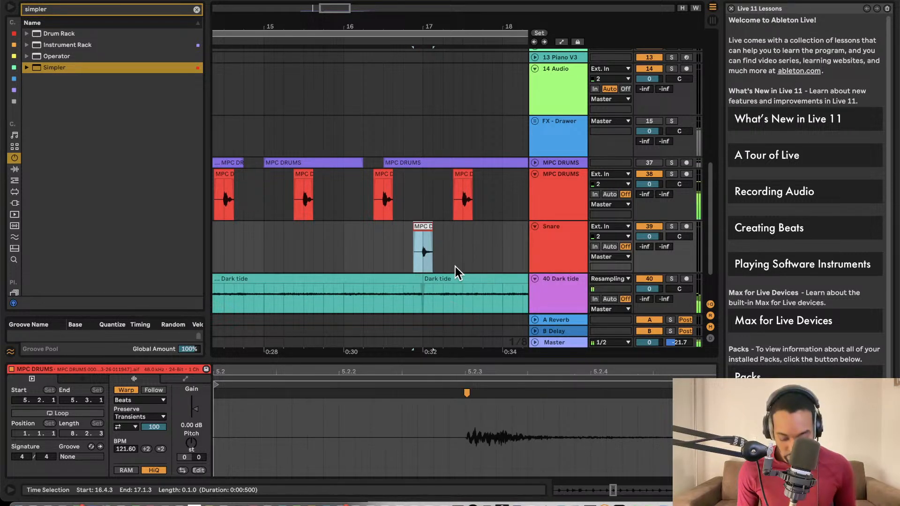
right_click(541, 232)
left_click(560, 243)
right_click(562, 249)
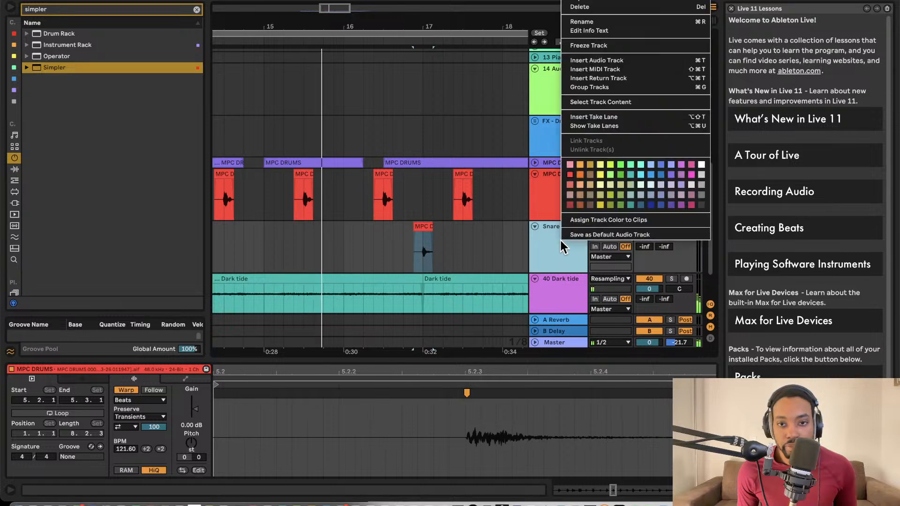
left_click(584, 22)
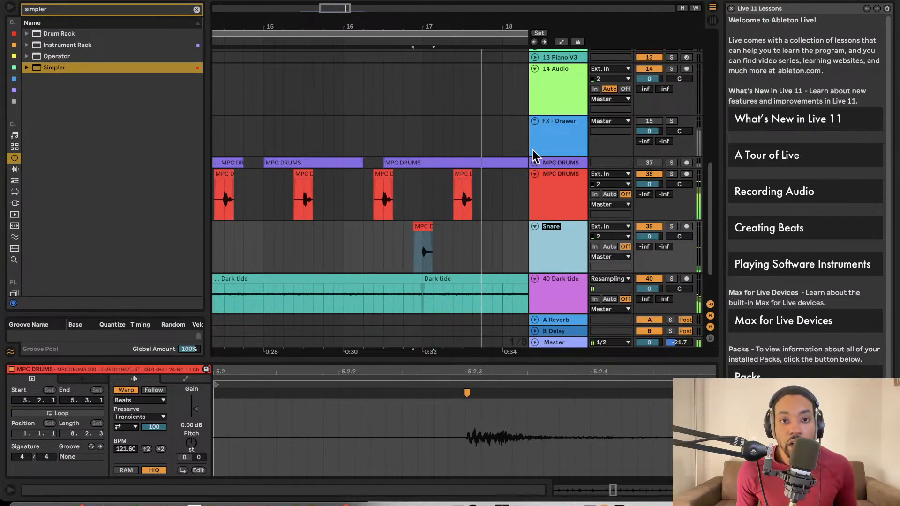
Step: Rename the clip at 16.4.3 on the Snare track as Snare
left_click(423, 232)
right_click(423, 232)
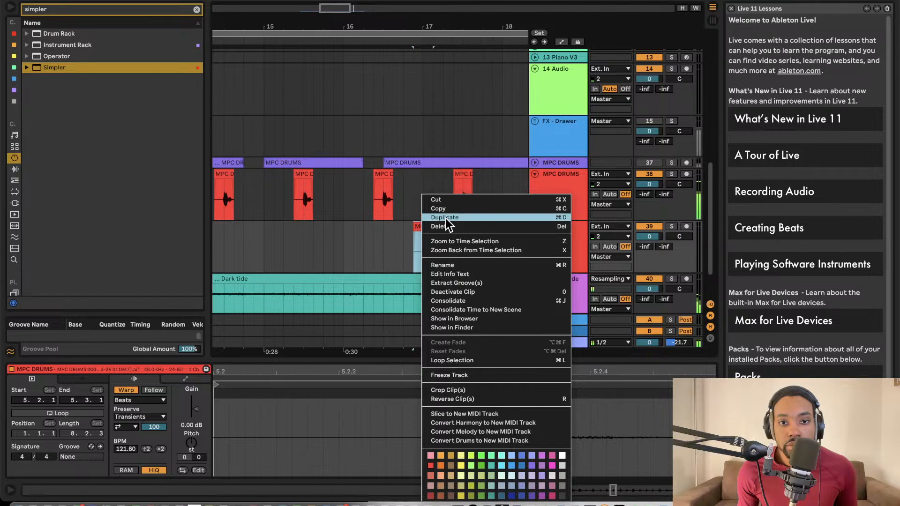
left_click(331, 259)
scroll(332, 259, "up", 1)
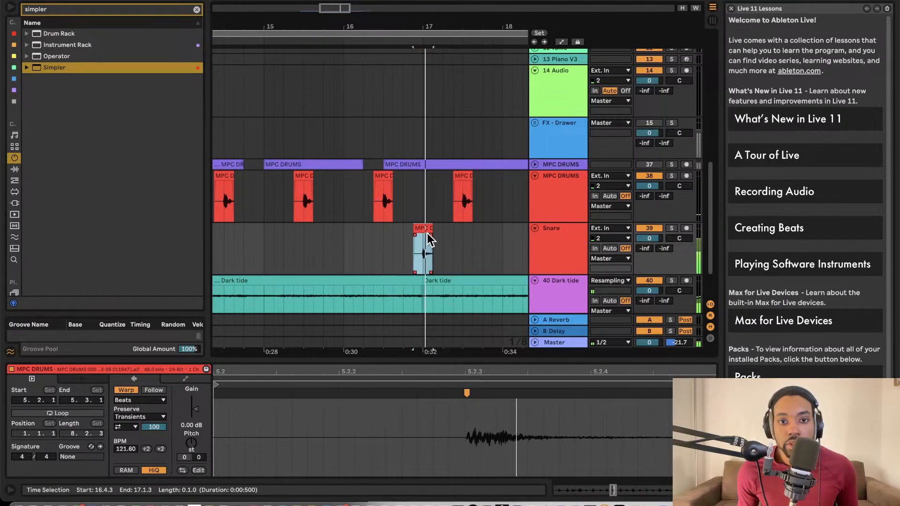
right_click(423, 228)
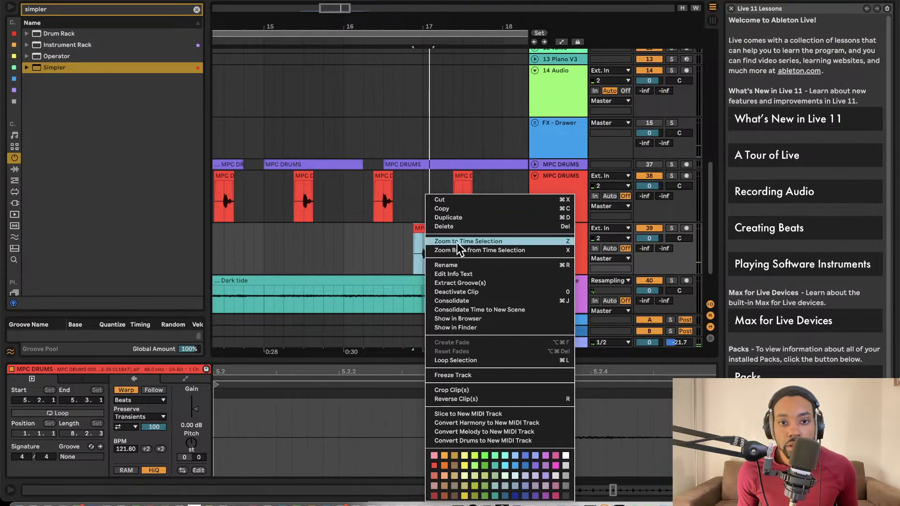
left_click(461, 266)
type("Snare")
key("Return")
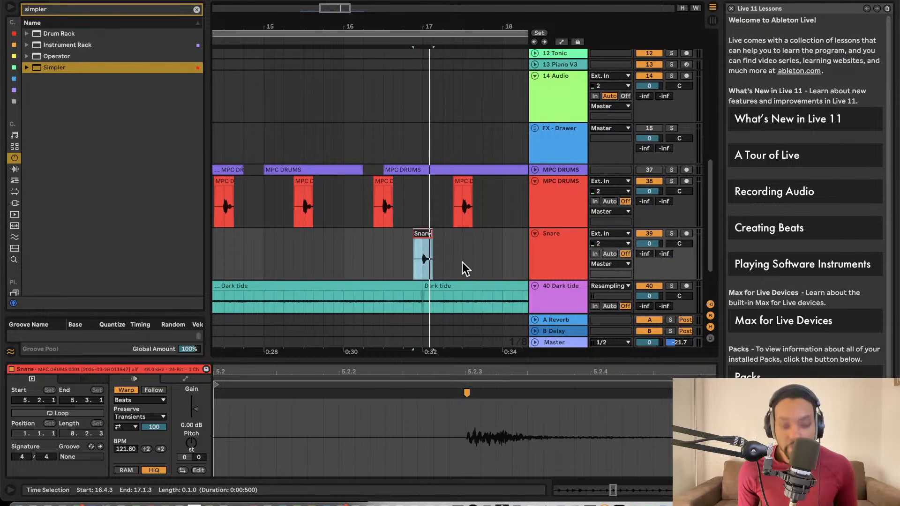
Step: Rename the Snare track's other clip, at 13.4.3, as Snare
left_click(364, 256)
scroll(363, 253, "left", 5)
scroll(363, 253, "up", 2)
right_click(298, 261)
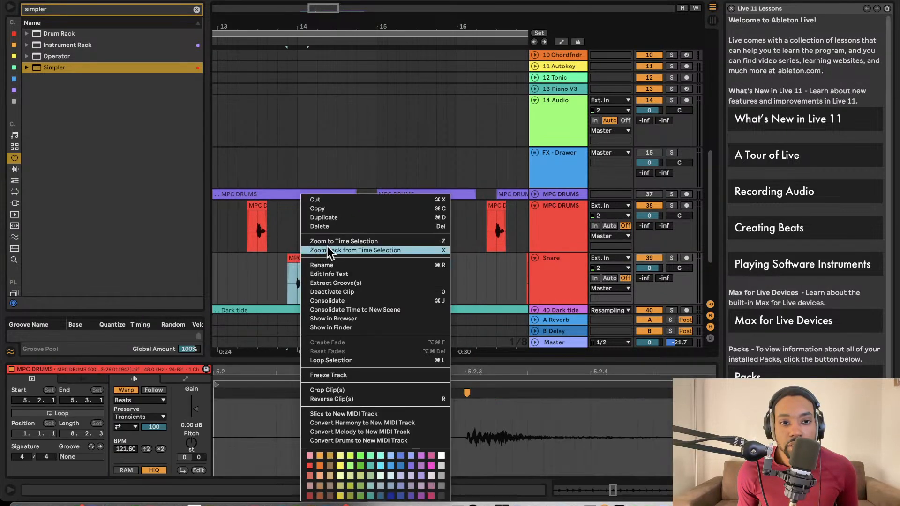
left_click(331, 266)
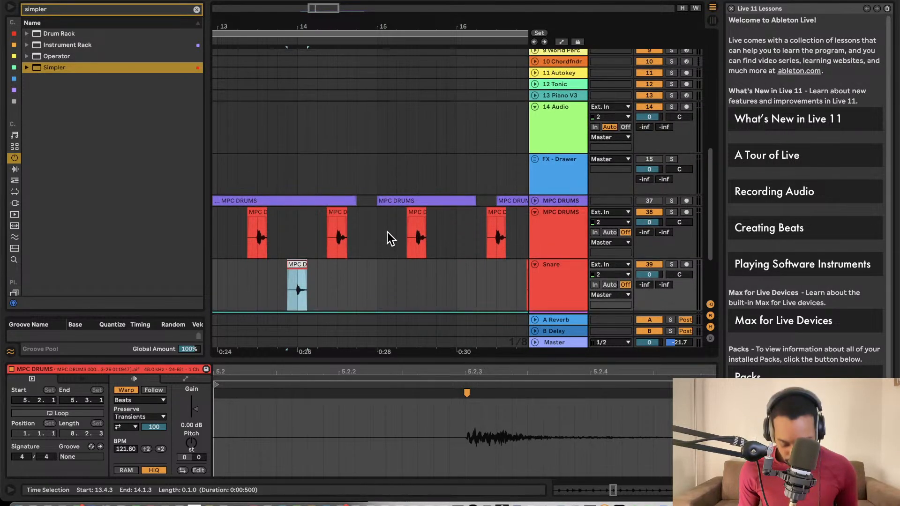
left_click(378, 300)
Step: Reverse the last hit on the red MPC DRUMS track, at 19.2.3, and undo the reversal
key("minus")
key("minus")
key("minus")
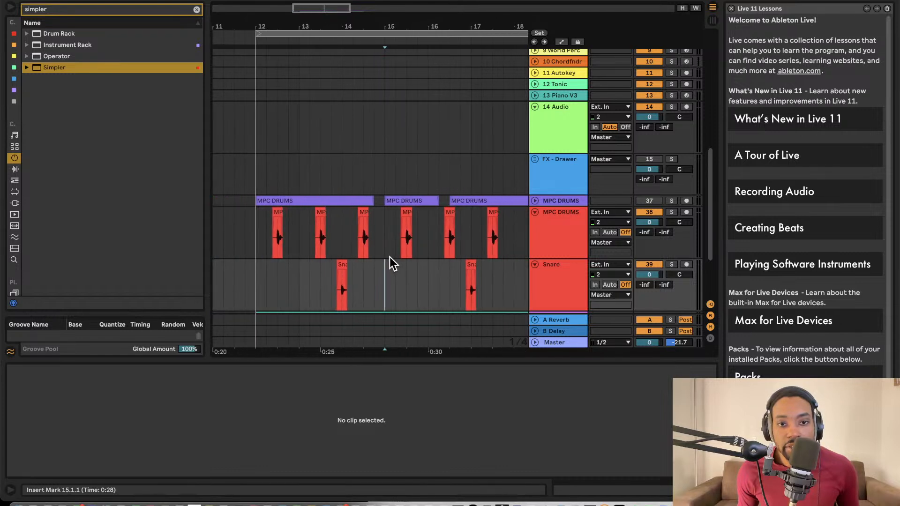
left_click(551, 221)
scroll(502, 219, "right", 4)
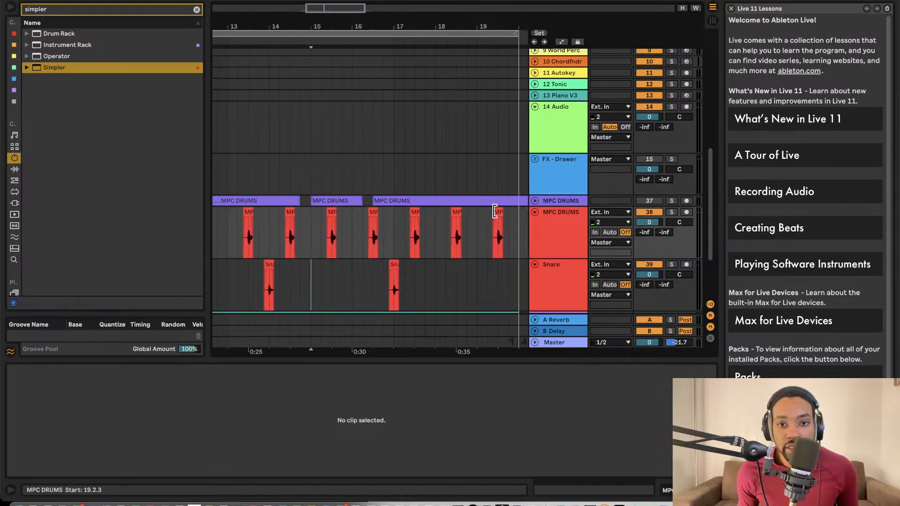
left_click(496, 210)
scroll(497, 210, "right", 1)
scroll(496, 210, "down", 1)
right_click(496, 210)
right_click(488, 206)
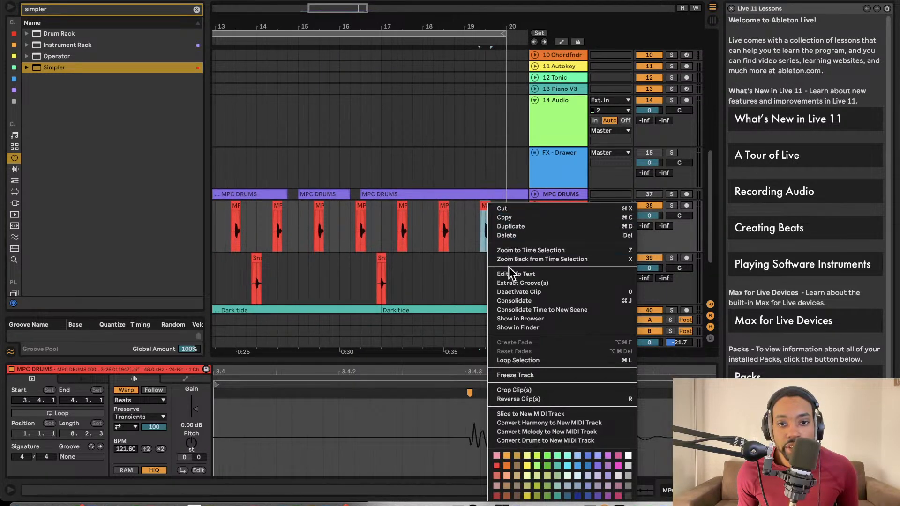
left_click(506, 398)
key("super+z")
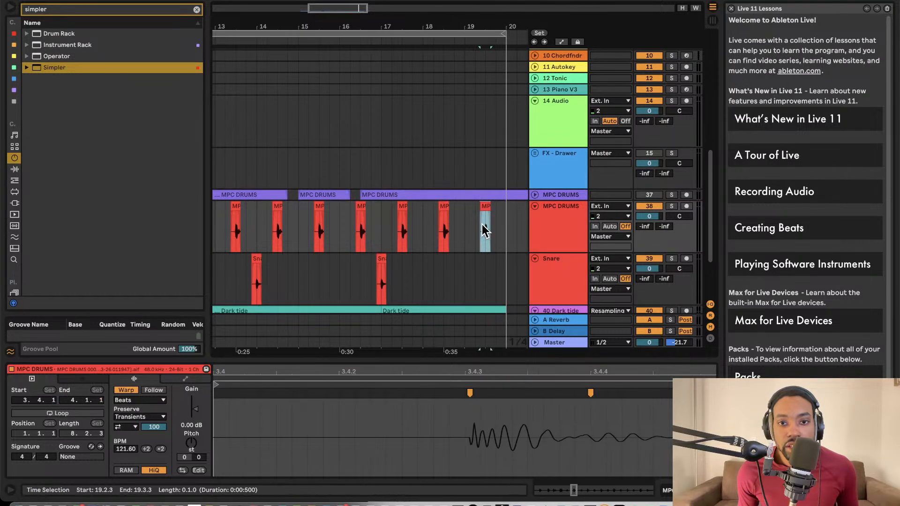
Step: Reverse the red MPC DRUMS hit at 19.2.3 again and play the arrangement from 19.2.1
scroll(481, 218, "up", 1)
key("r")
key("space")
key("space")
left_click(477, 221)
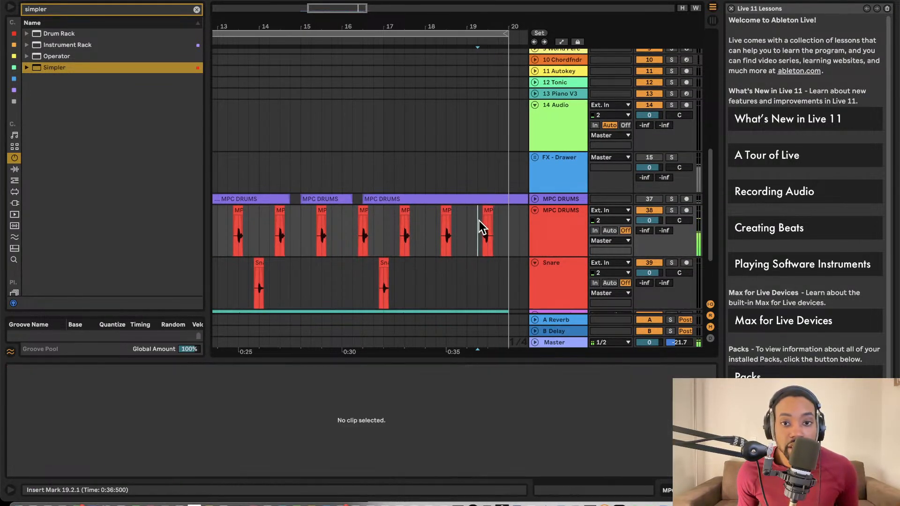
key("space")
scroll(491, 225, "up", 1)
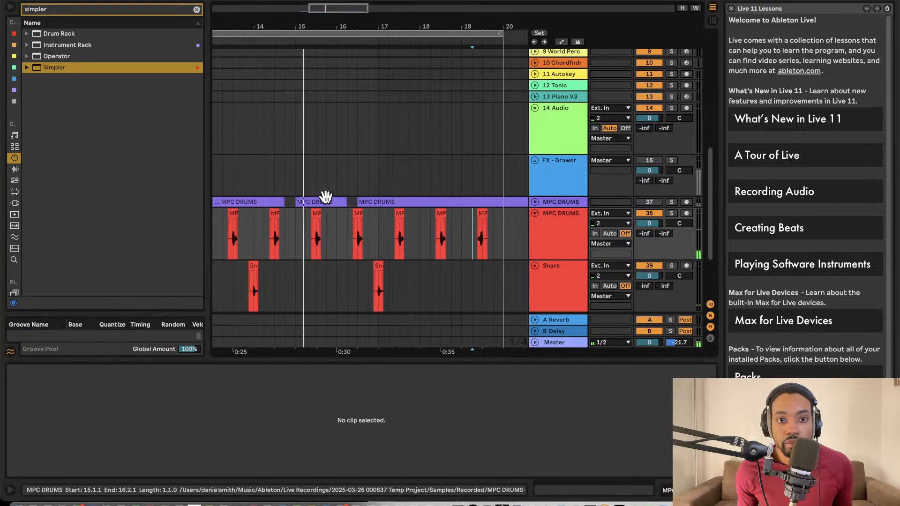
scroll(342, 195, "down", 2)
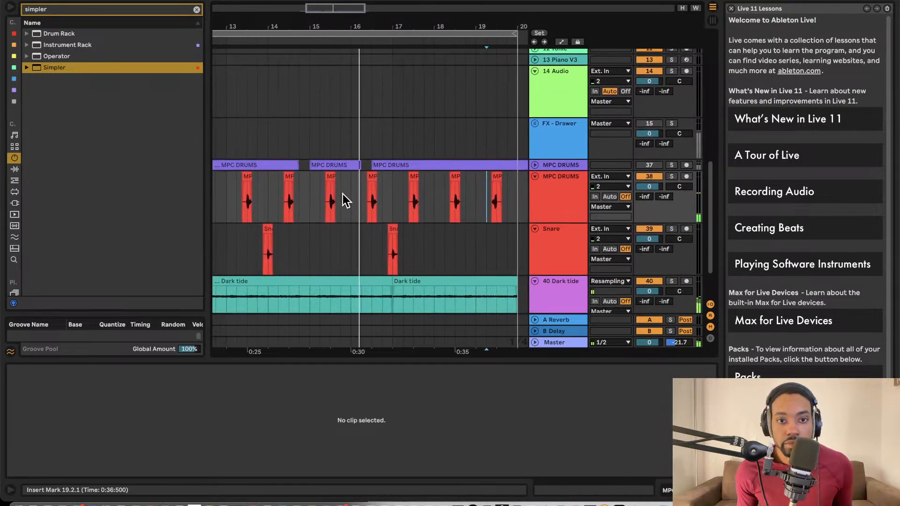
scroll(342, 194, "down", 2)
scroll(341, 193, "down", 1)
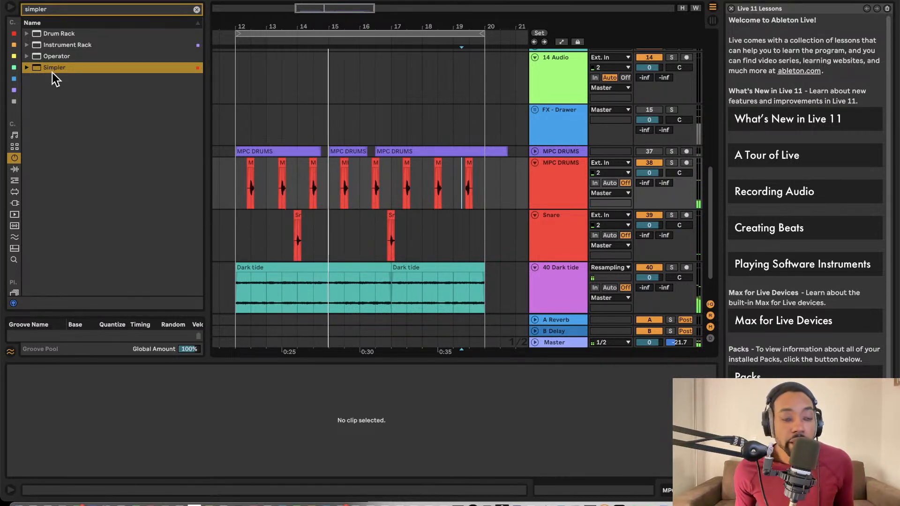
Step: Search the browser's red collection for "shake" in place of "simpler"
left_click(14, 34)
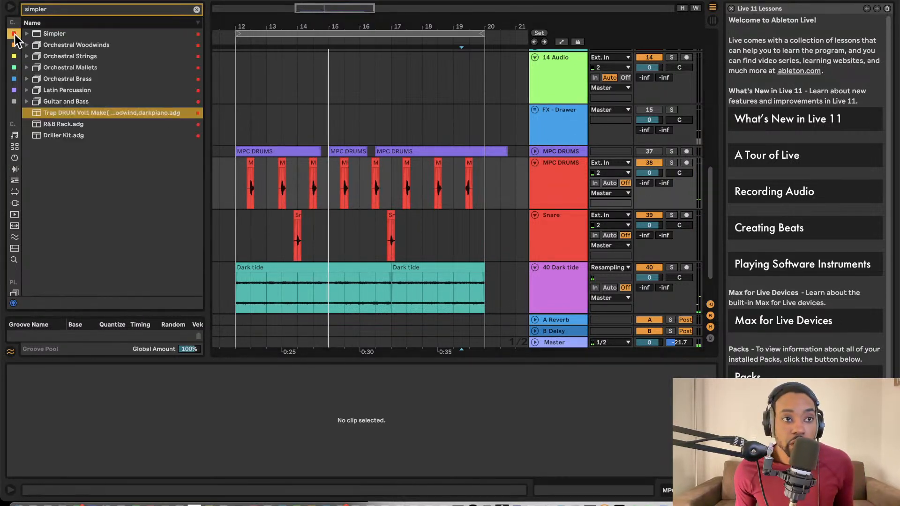
left_click(197, 10)
type("per")
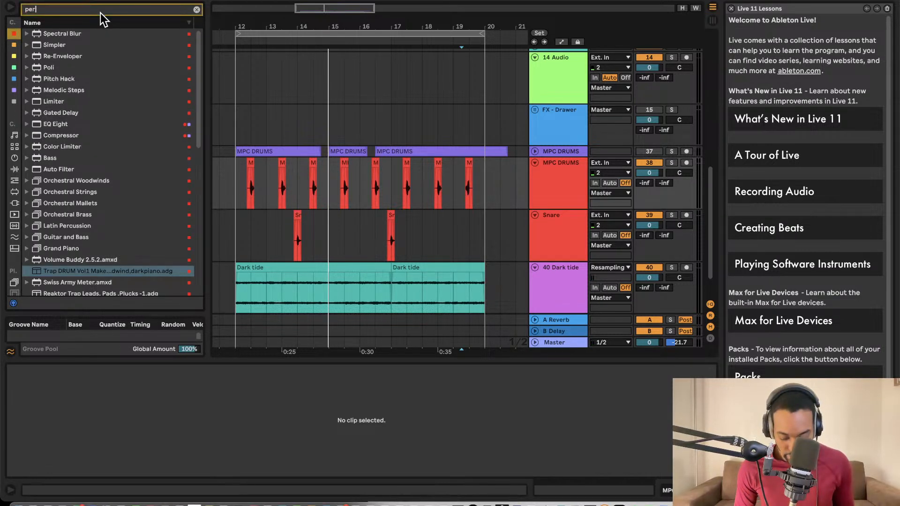
key("BackSpace")
key("BackSpace")
key("BackSpace")
type("shake")
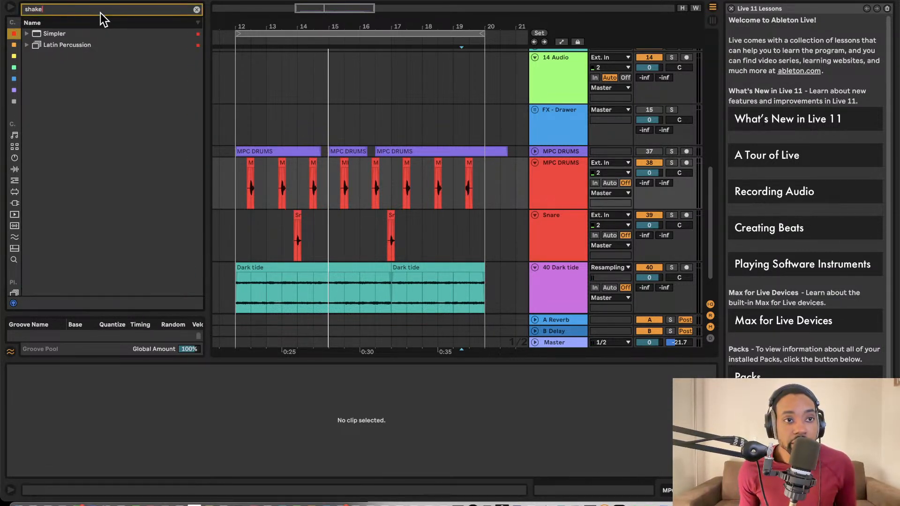
Step: Browse the Simpler and Latin Percussion search results and stop the arrangement's playback
left_click(26, 34)
left_click(35, 46)
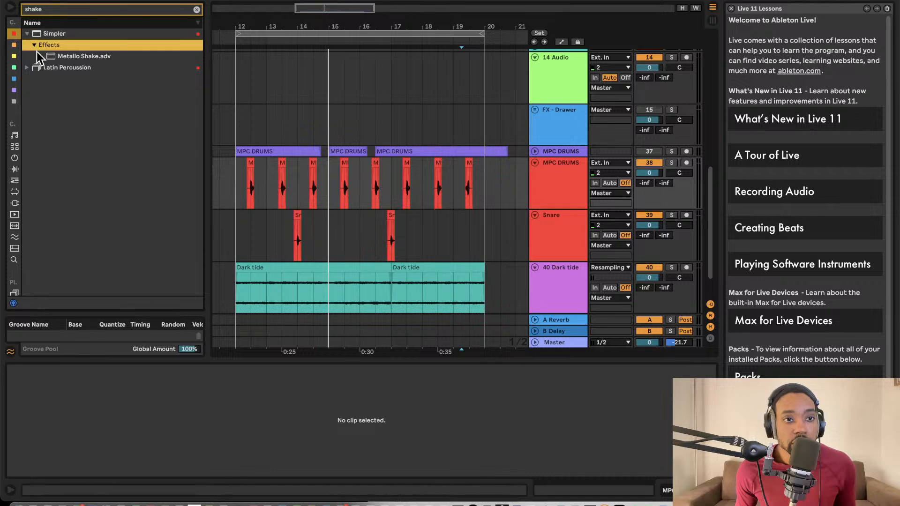
left_click(40, 56)
left_click(28, 67)
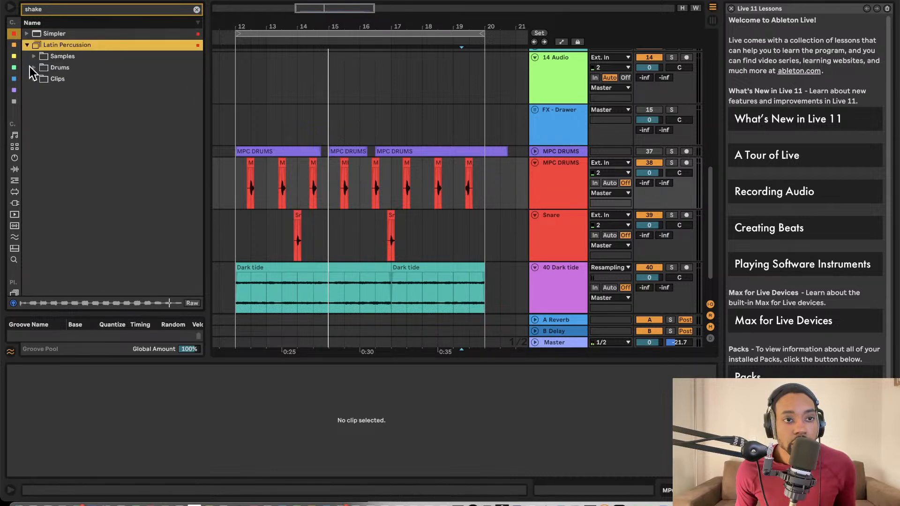
left_click(35, 56)
left_click(42, 66)
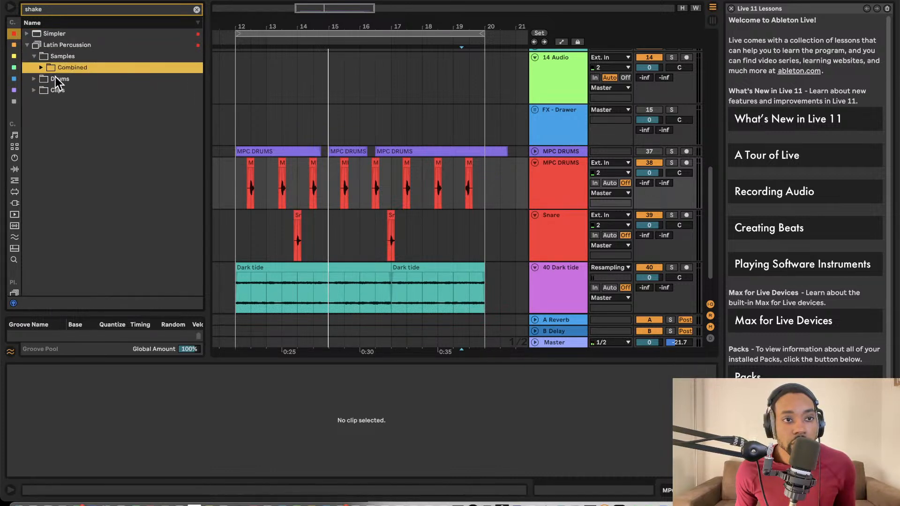
key("space")
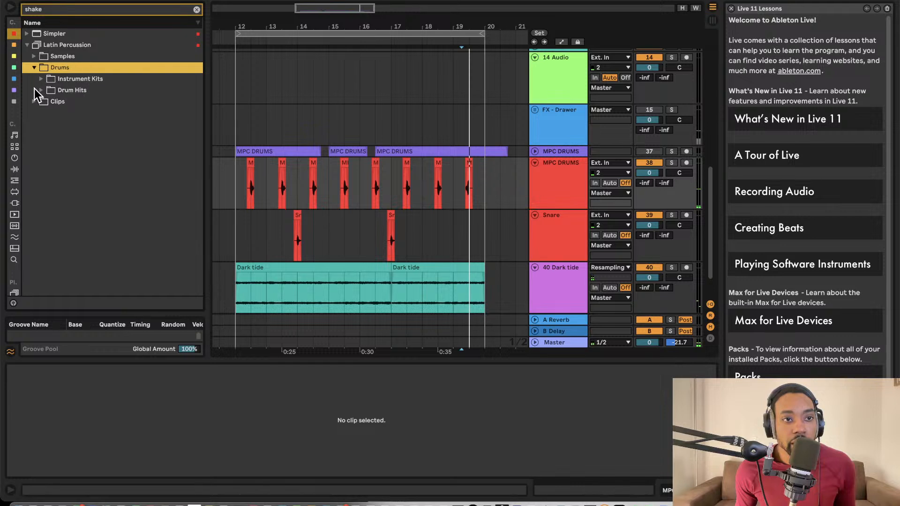
Step: Preview Tmbourin C 5 Shake and Tmbourin C 3 Shake from Latin Percussion's Tambourin drum hits
left_click(41, 90)
left_click(49, 101)
left_click(83, 125)
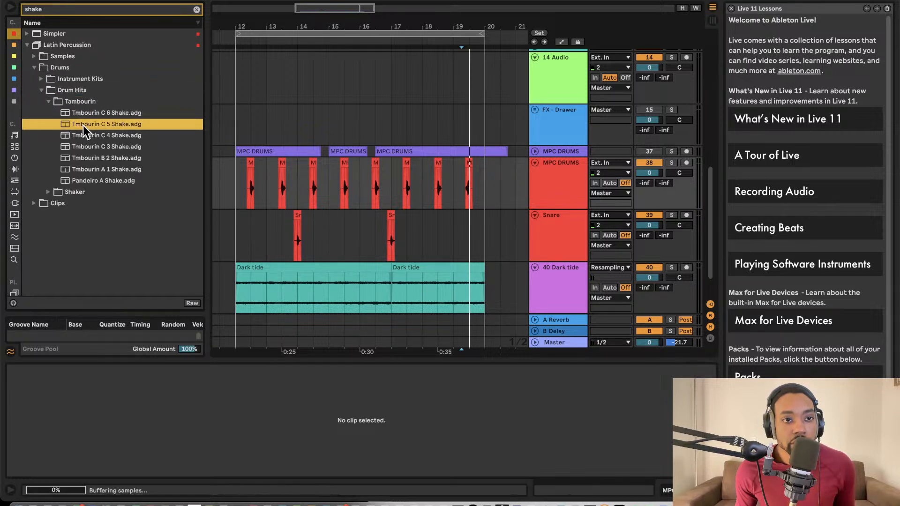
left_click(96, 148)
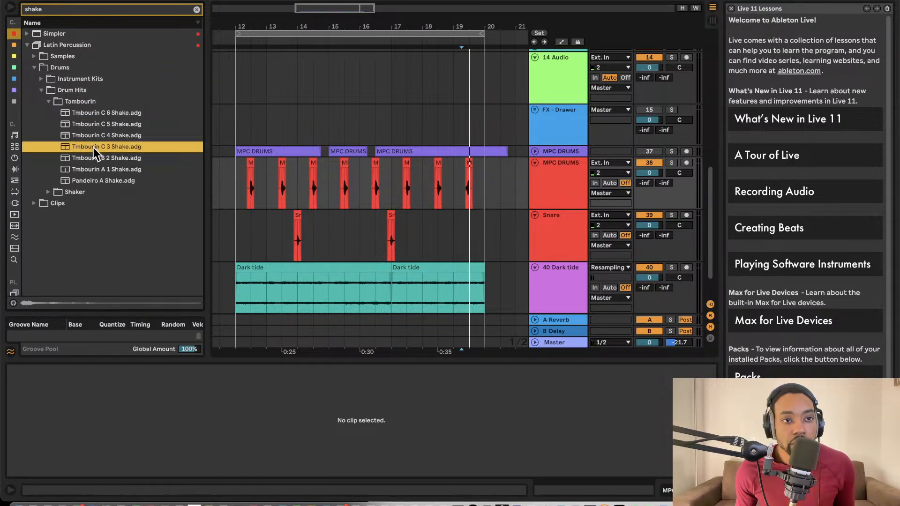
Step: Preview tambourine and shaker samples in Latin Percussion's Combined folder, ending with Shake-Shaker 3
left_click(38, 55)
left_click(46, 66)
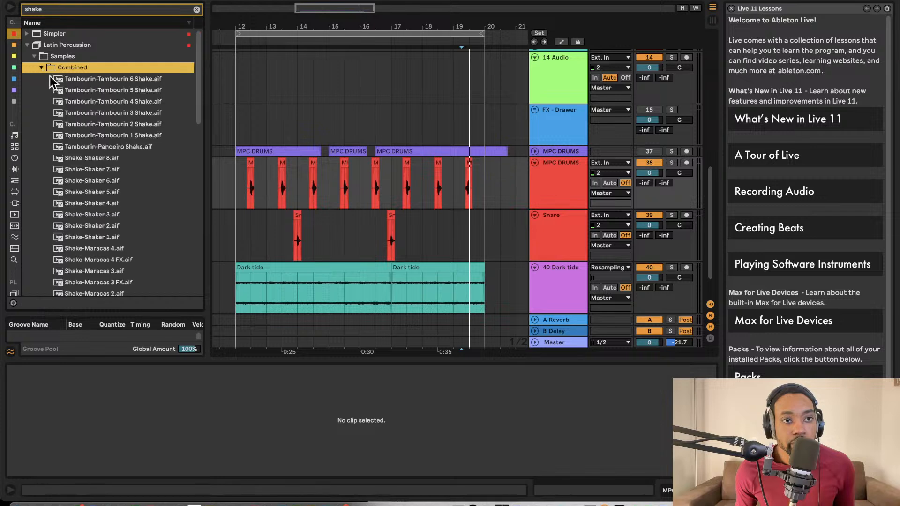
left_click(63, 90)
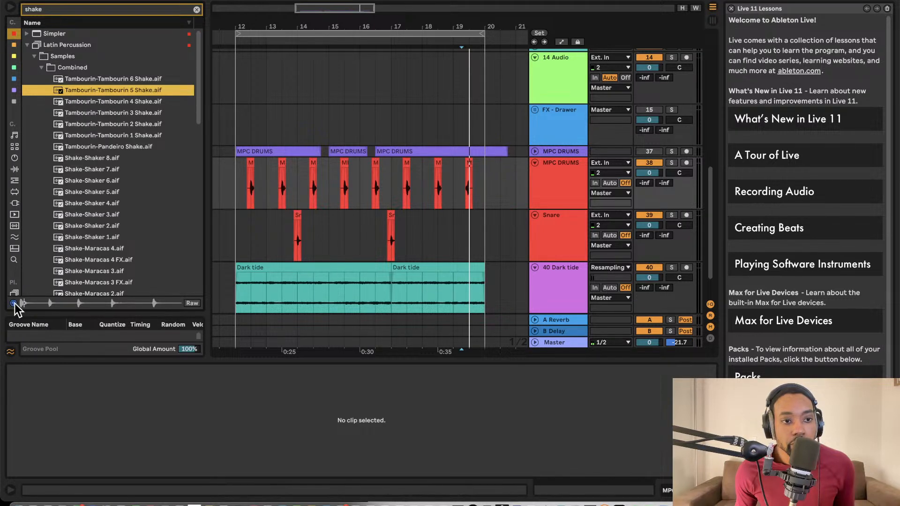
left_click(84, 182)
left_click(87, 192)
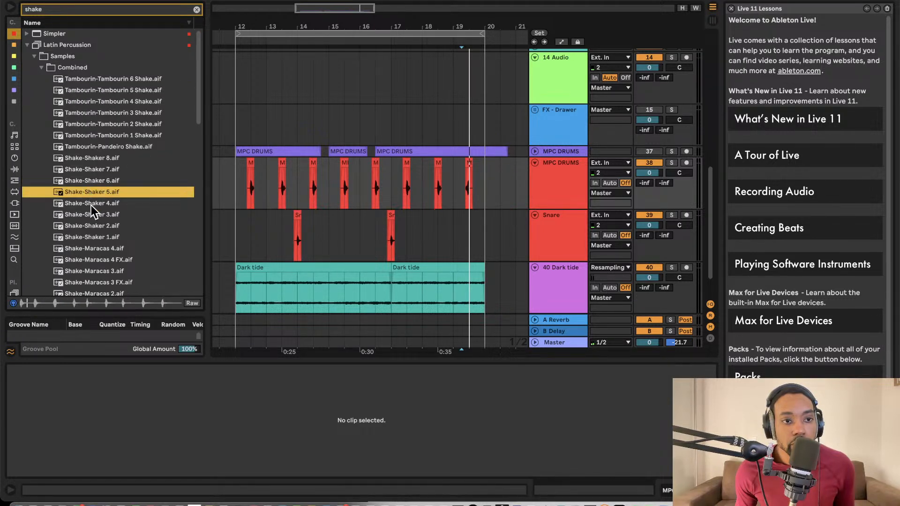
left_click(91, 214)
Step: Place Shake-Shaker 3 on a new track at bar 12 and duplicate it until it fills the loop up to bar 20
left_click_drag(85, 219, 238, 318)
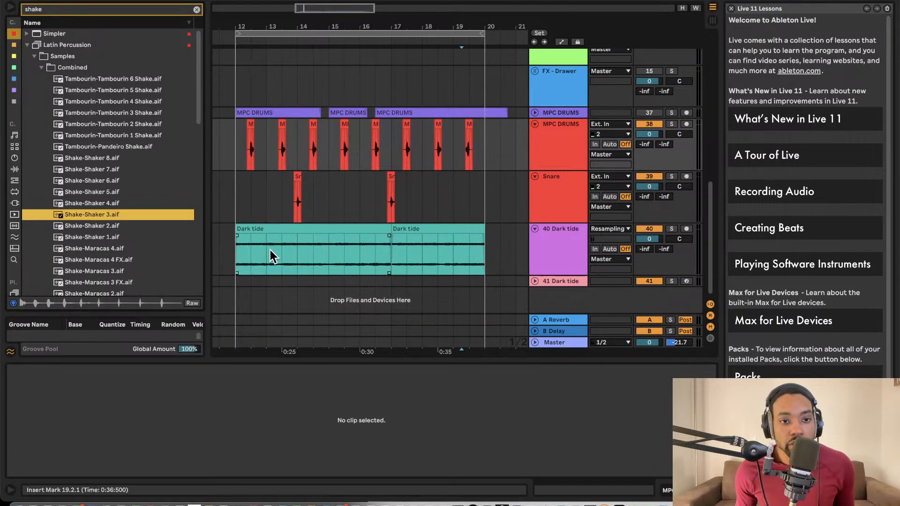
left_click_drag(150, 217, 246, 302)
key("ctrl+d")
key("ctrl+d")
key("ctrl+d")
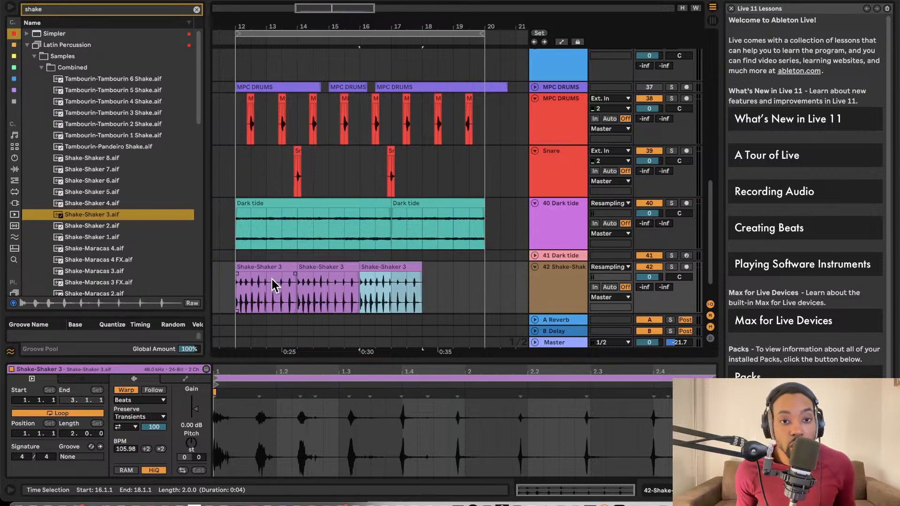
Step: Play the arrangement and lower the shaker track's volume to -13.3 dB
key("space")
left_click(649, 277)
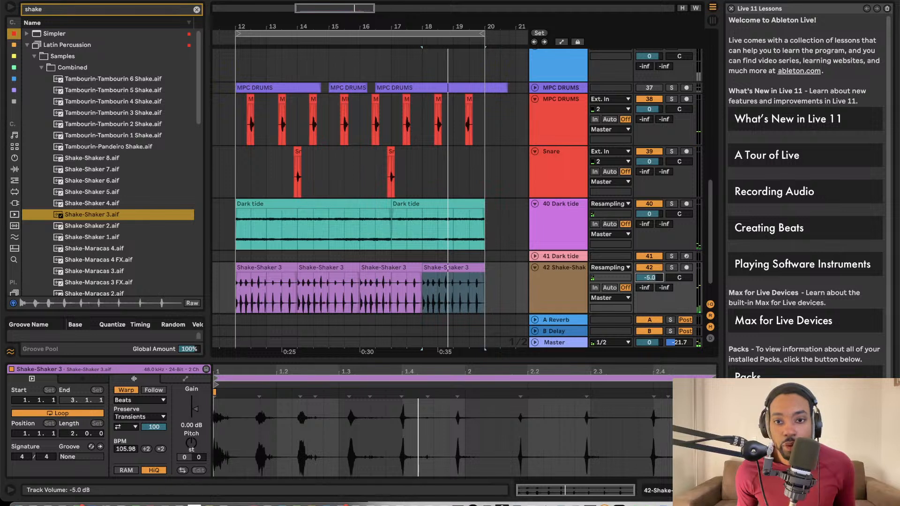
scroll(650, 277, "up", 1)
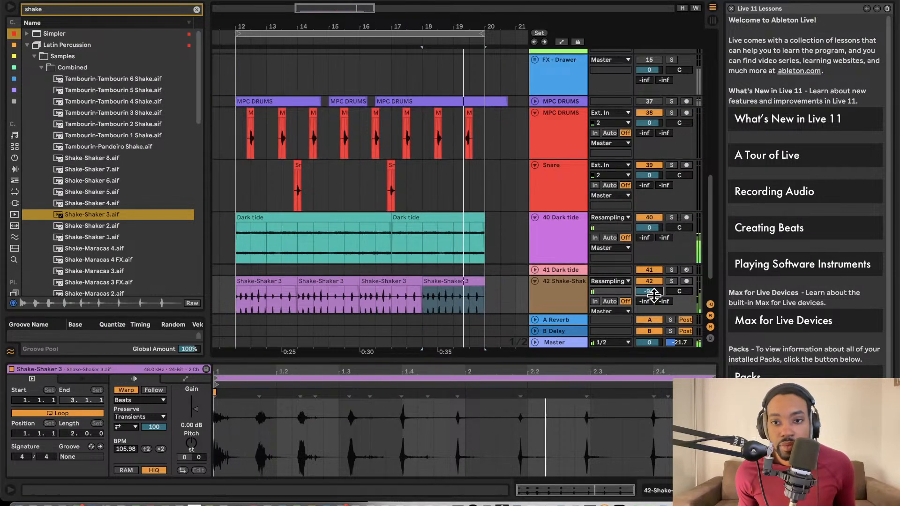
left_click_drag(651, 292, 651, 296)
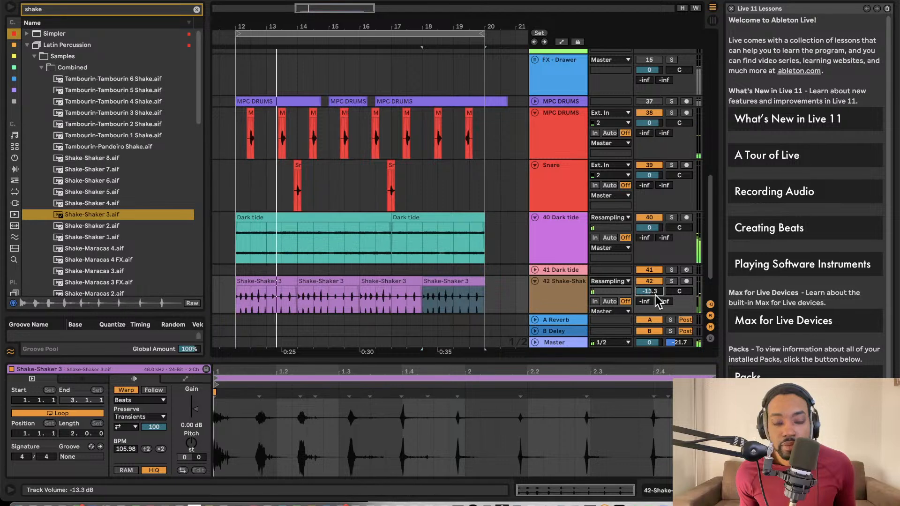
Step: Place Shake-Shaker 2 over the first shaker clip at bar 12
scroll(654, 300, "up", 1)
scroll(281, 194, "down", 2)
left_click_drag(90, 225, 238, 278)
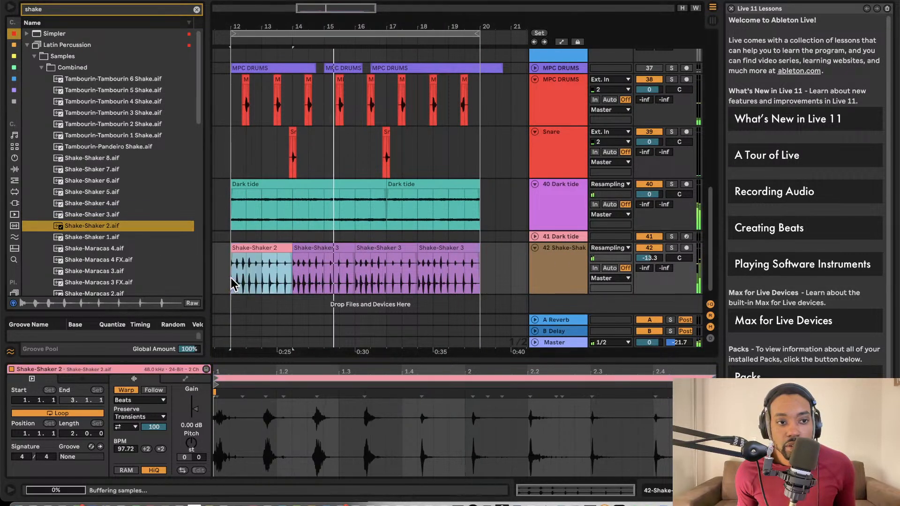
Step: Preview further shaker, maracas, caxixi and cabasa samples in the Combined folder
left_click(105, 238)
left_click(101, 248)
scroll(102, 249, "down", 5)
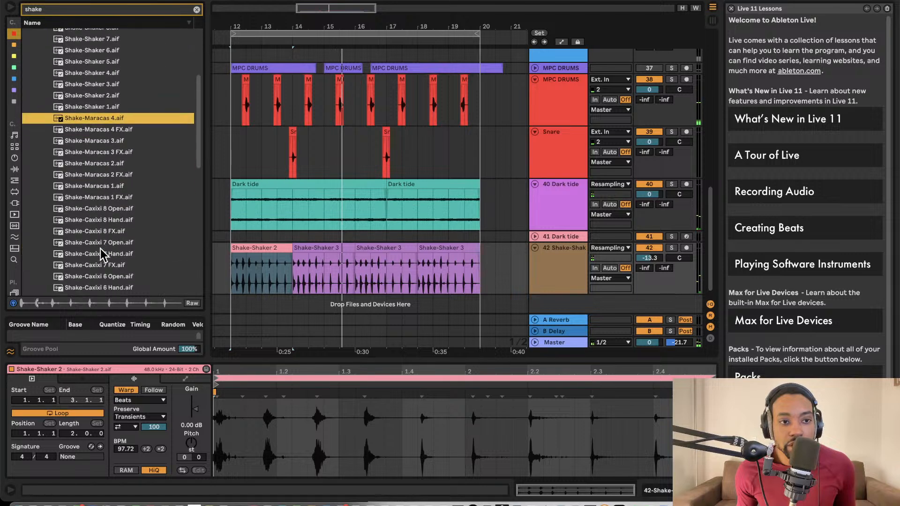
left_click(92, 198)
left_click(98, 232)
scroll(104, 243, "down", 3)
left_click(106, 244)
scroll(105, 243, "down", 10)
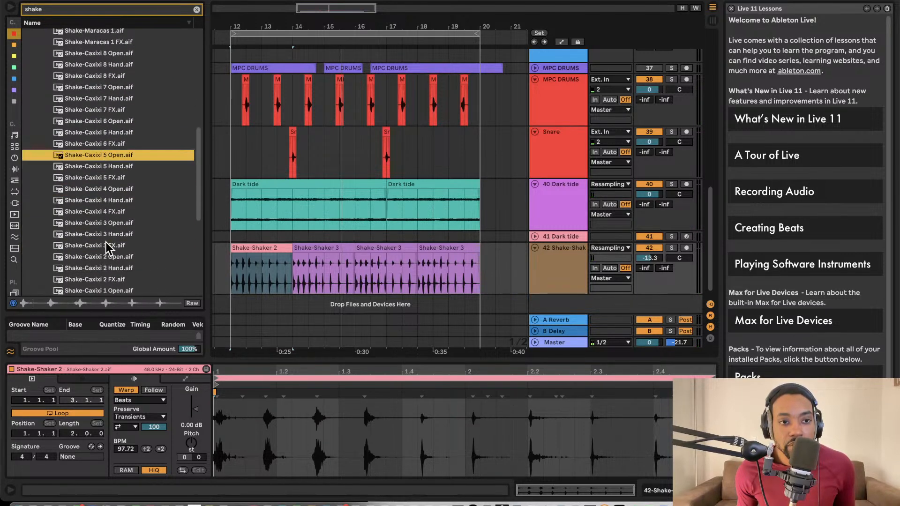
left_click(110, 241)
scroll(107, 244, "down", 2)
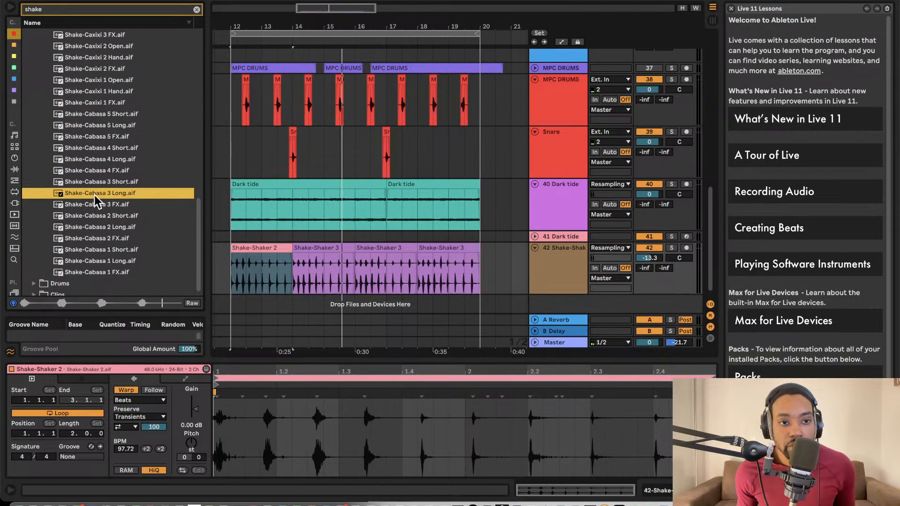
Step: Place Shake-Cabasa 3 Long at bar 12 of the shaker track, duplicate it over the other clips up to bar 20, and play
left_click_drag(95, 196, 231, 251)
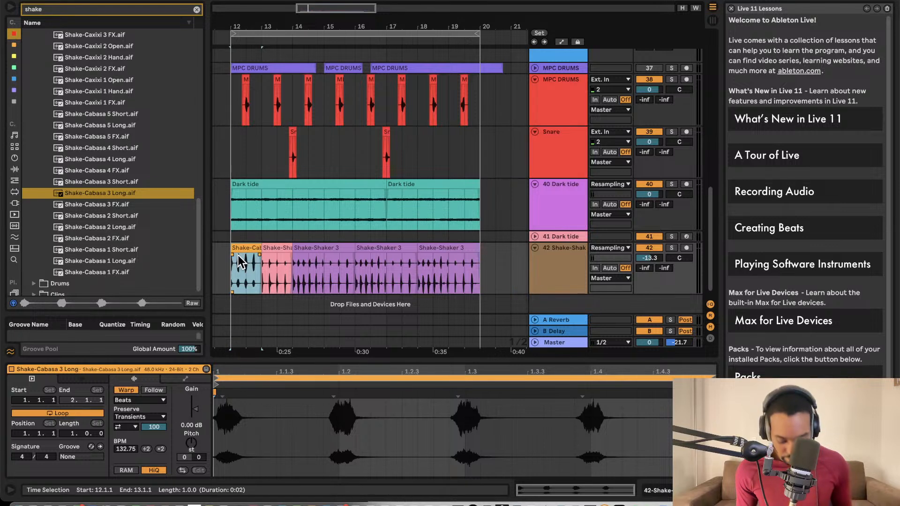
key("ctrl+d")
key("ctrl+d")
key("ctrl+d")
key("ctrl+d")
key("ctrl+d")
key("ctrl+d")
key("ctrl+d")
key("space")
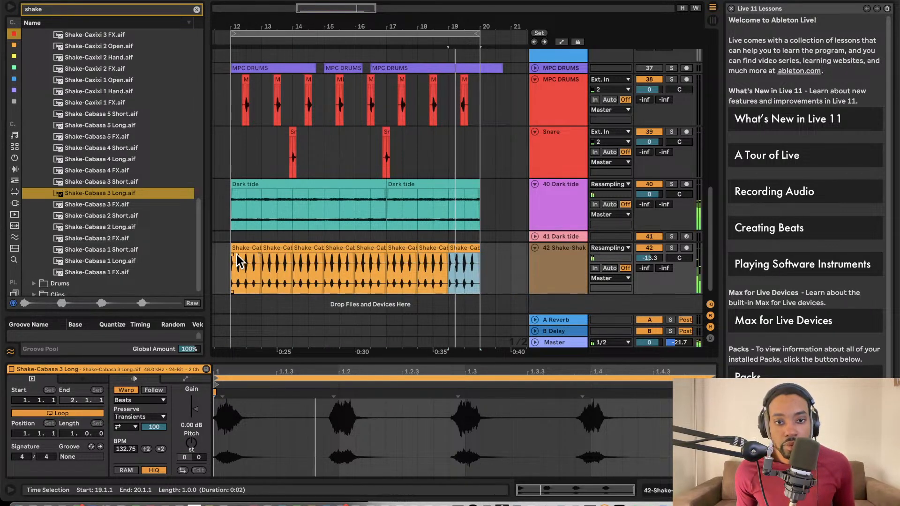
Step: Lower the shaker track's volume to -28.4 dB
left_click_drag(644, 254, 643, 263)
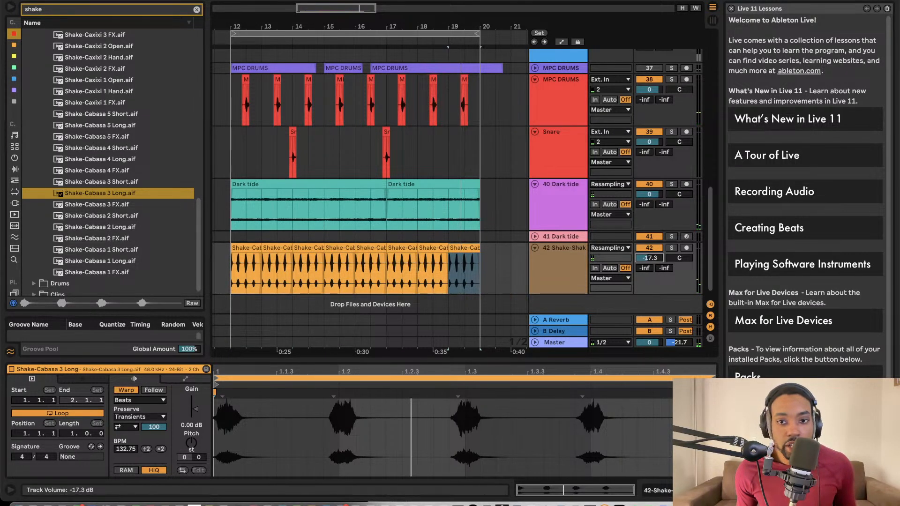
scroll(650, 260, "up", 1)
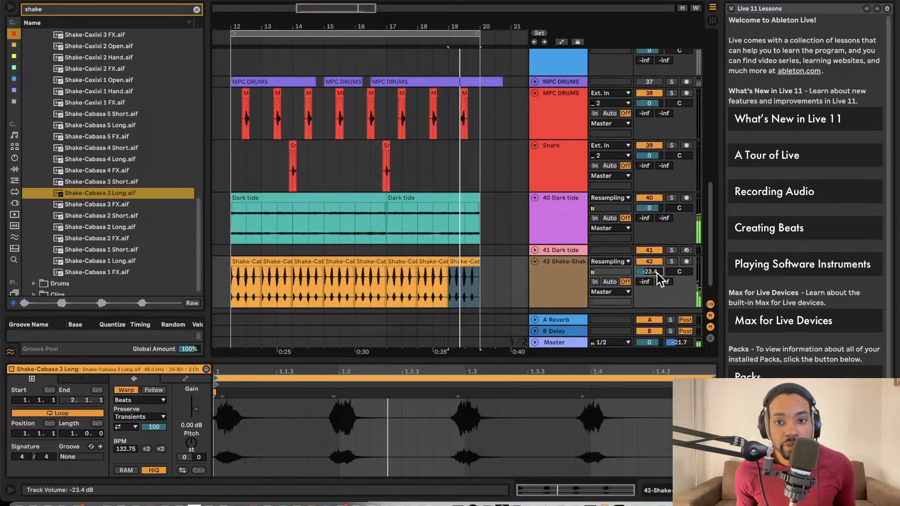
left_click_drag(655, 272, 655, 275)
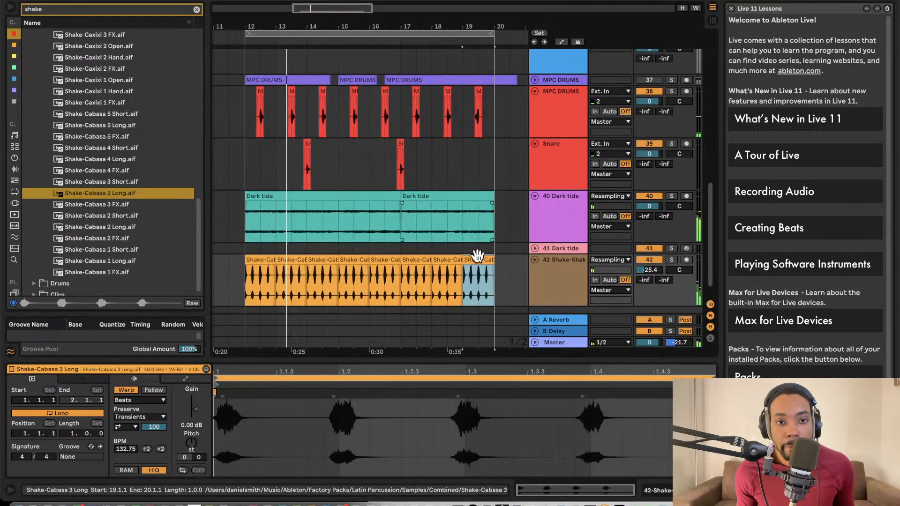
left_click(511, 216)
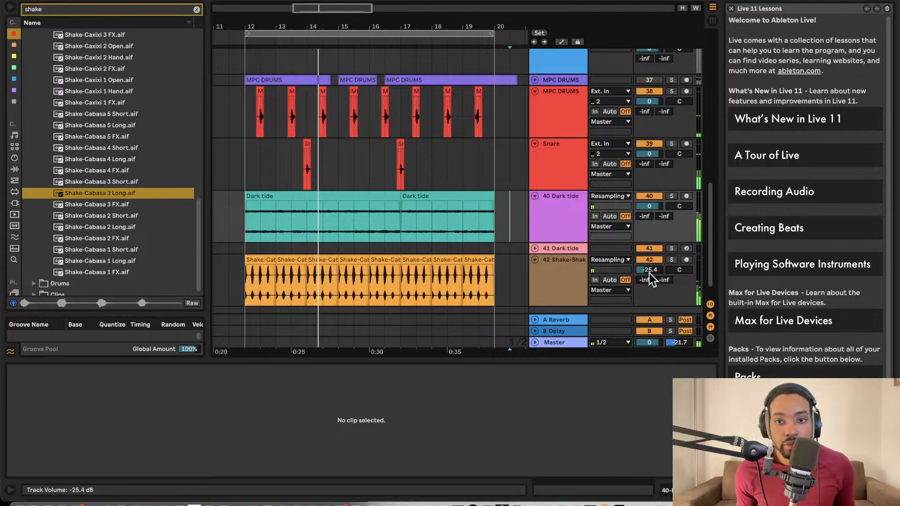
left_click_drag(646, 272, 646, 276)
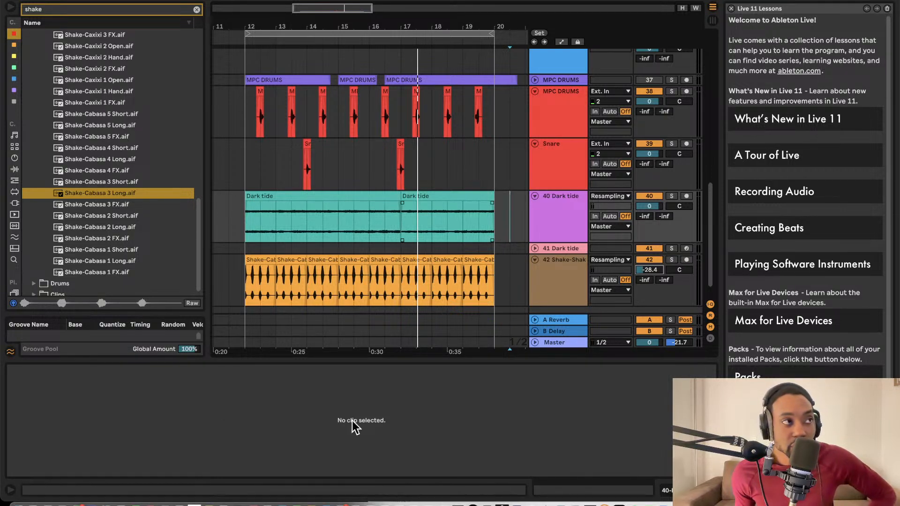
Step: Switch to Reaktor 6 and delete the unconnected Bento Box 8 Steps and Util Clock blocks
scroll(175, 230, "down", 1)
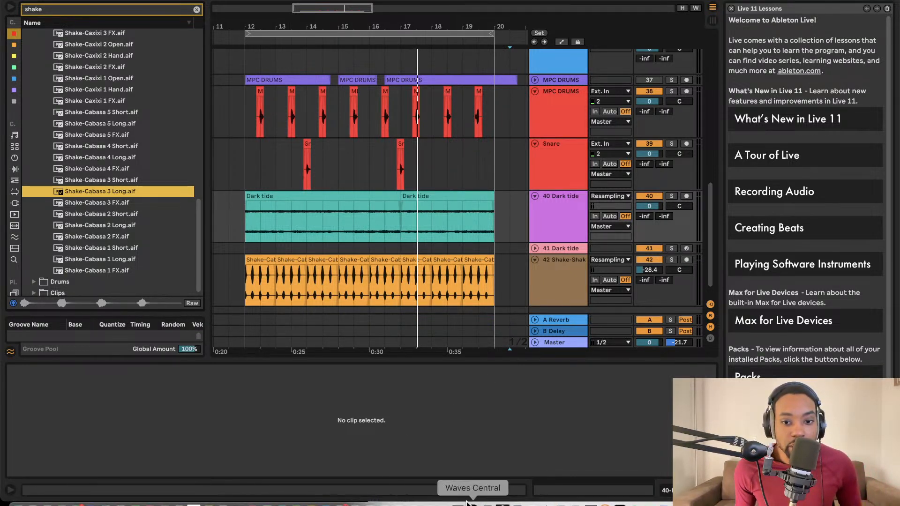
left_click(194, 500)
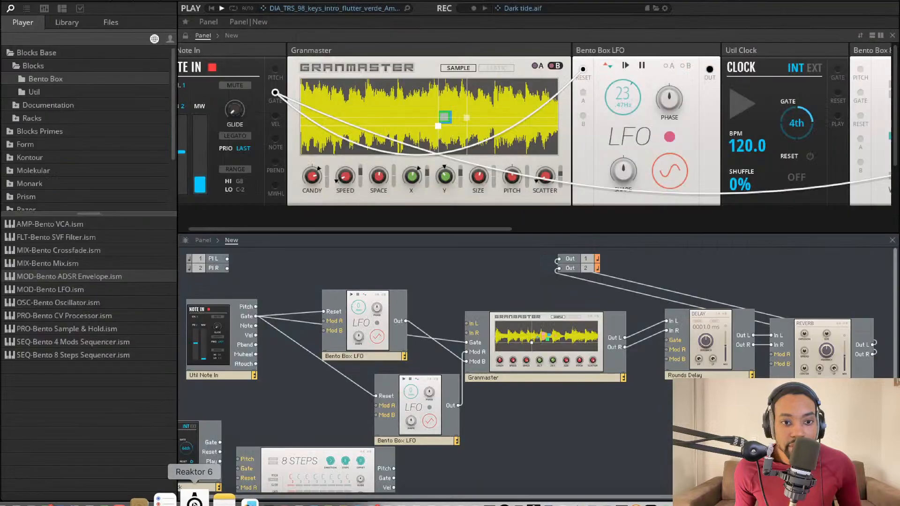
scroll(490, 315, "left", 1)
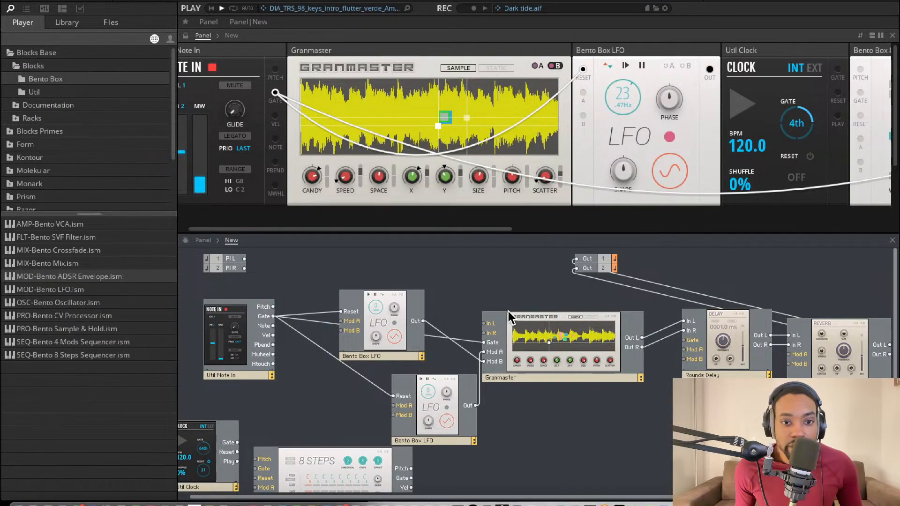
scroll(508, 311, "down", 2)
scroll(498, 310, "down", 1)
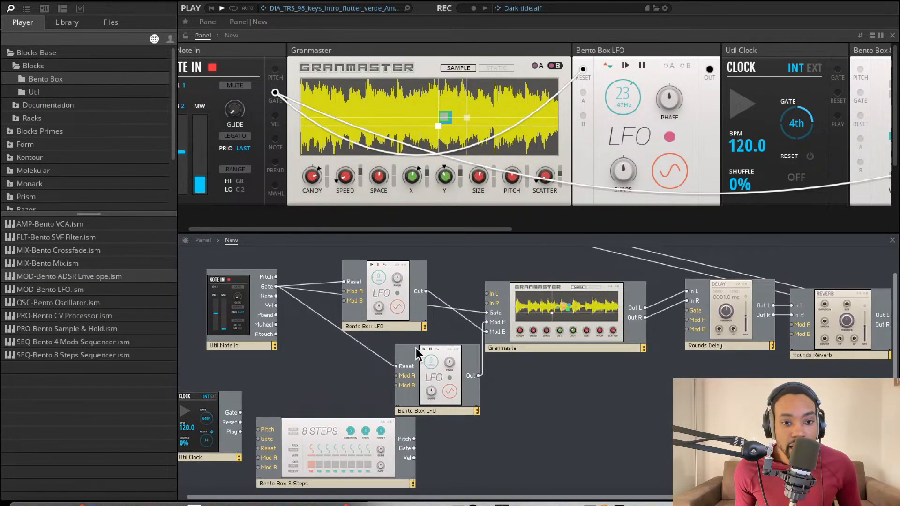
left_click(321, 447)
key("Delete")
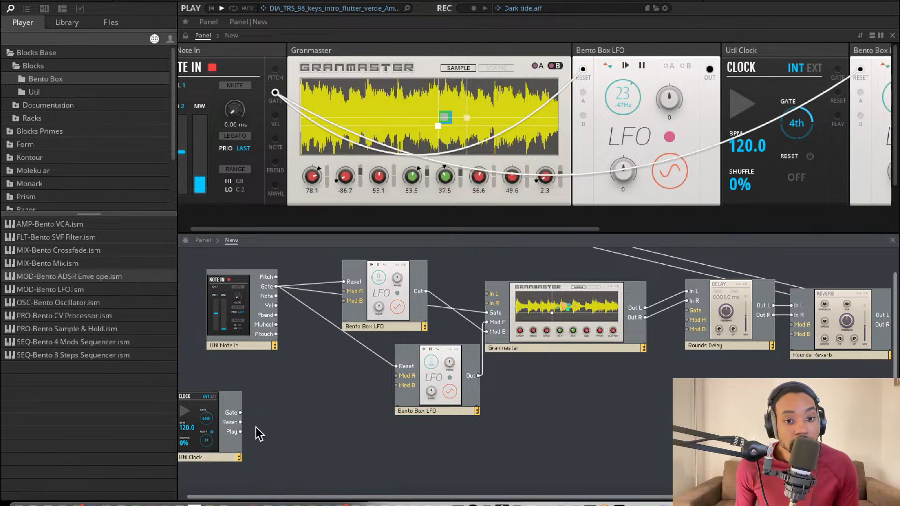
left_click(229, 414)
key("Delete")
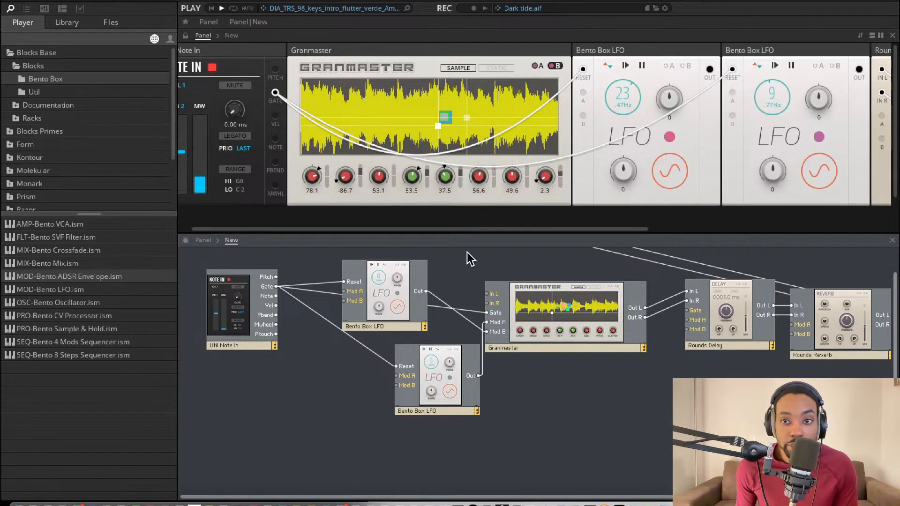
scroll(492, 89, "right", 10)
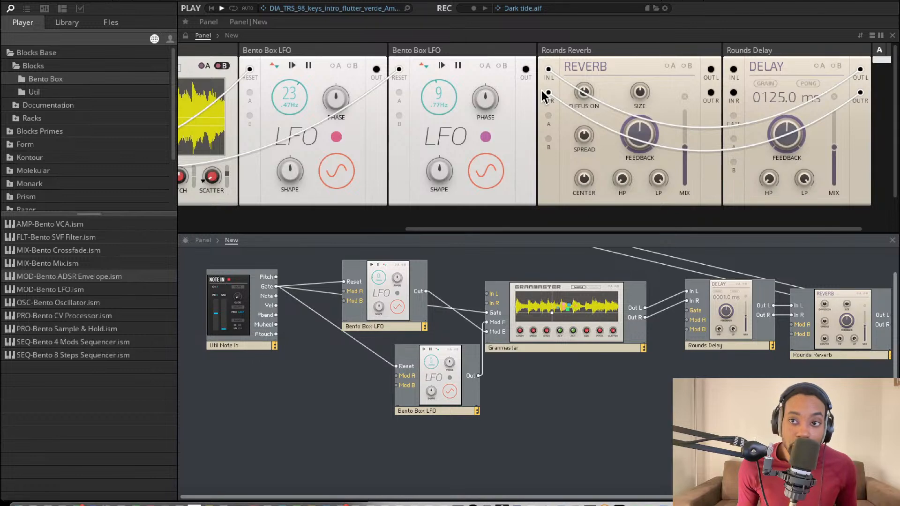
scroll(609, 75, "left", 5)
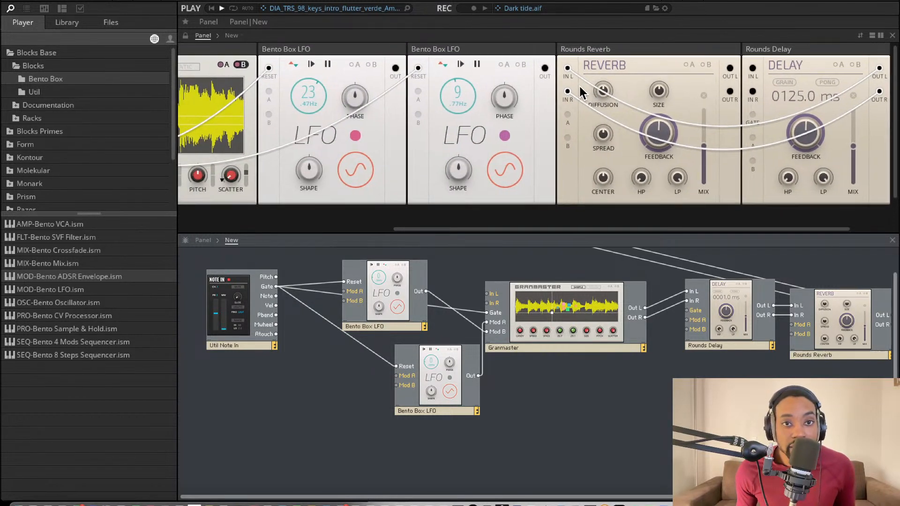
scroll(581, 90, "left", 6)
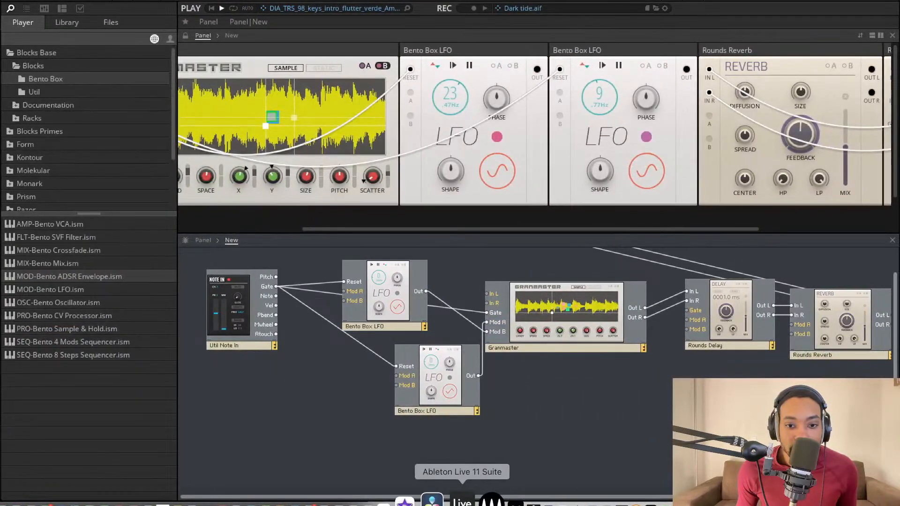
Step: Switch back to Ableton Live and play the arrangement from 16.1.1
left_click(458, 503)
left_click(369, 231)
key("space")
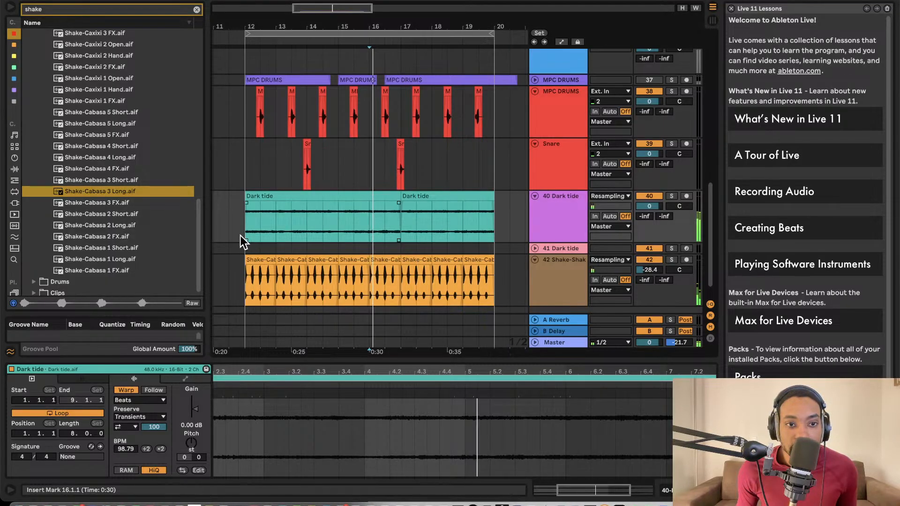